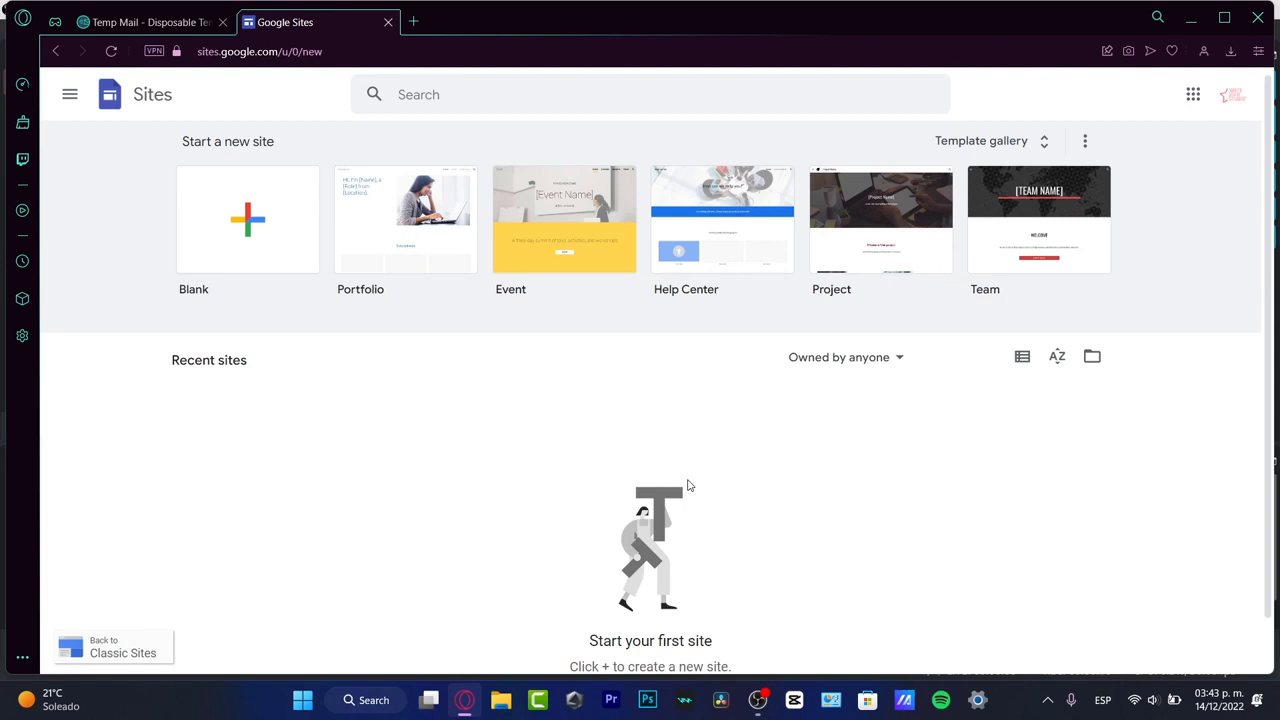
# - Check the signed-in Google account, then create a new site from the Blank template
pyautogui.click(1232, 94)
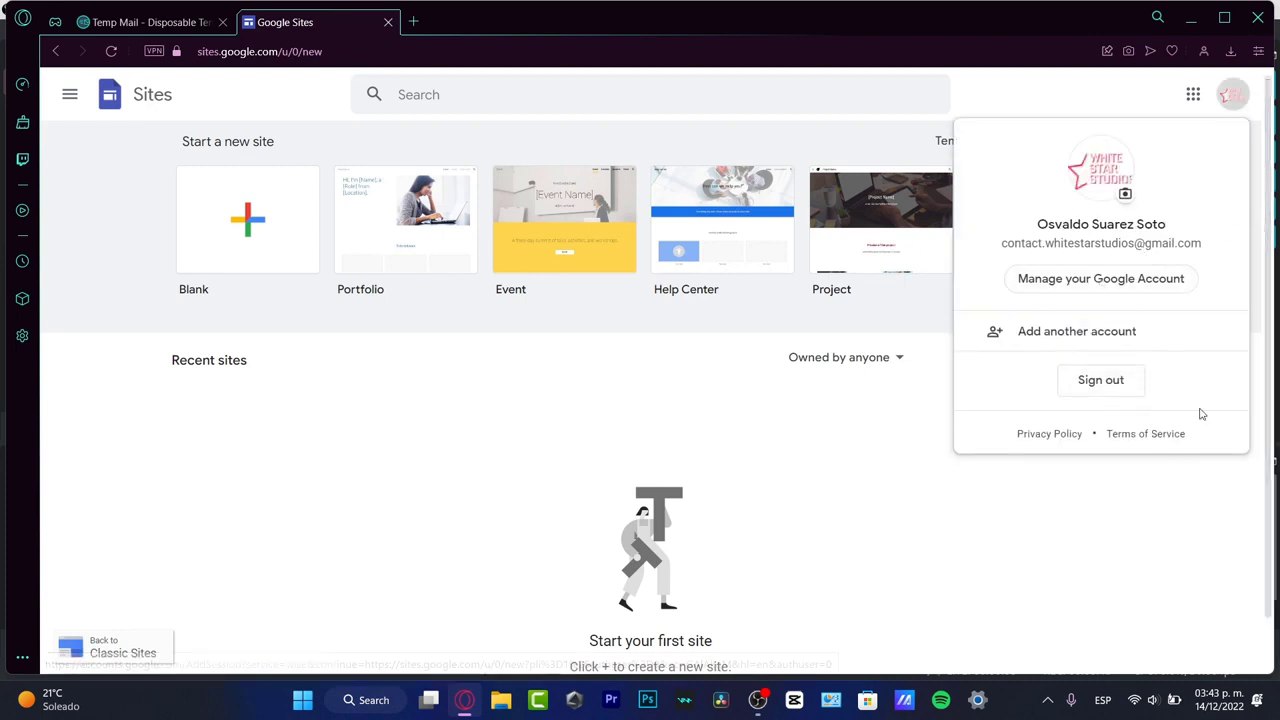
pyautogui.click(1134, 551)
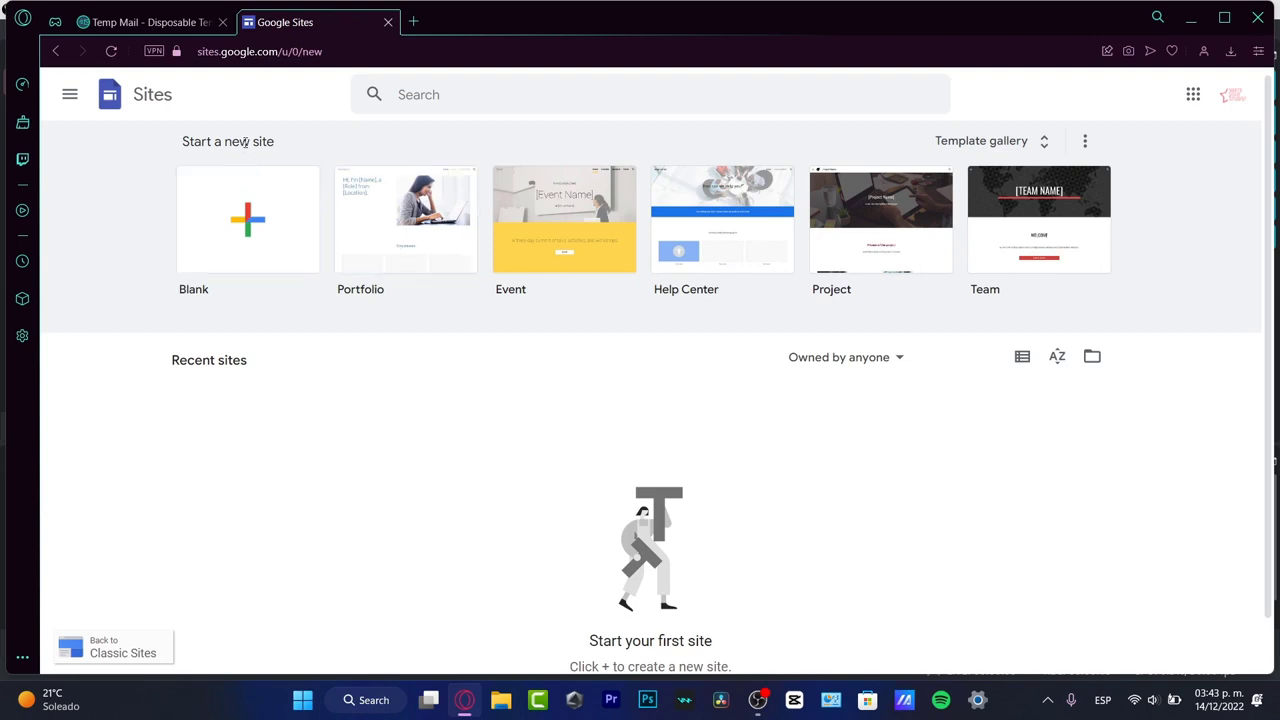
pyautogui.click(257, 243)
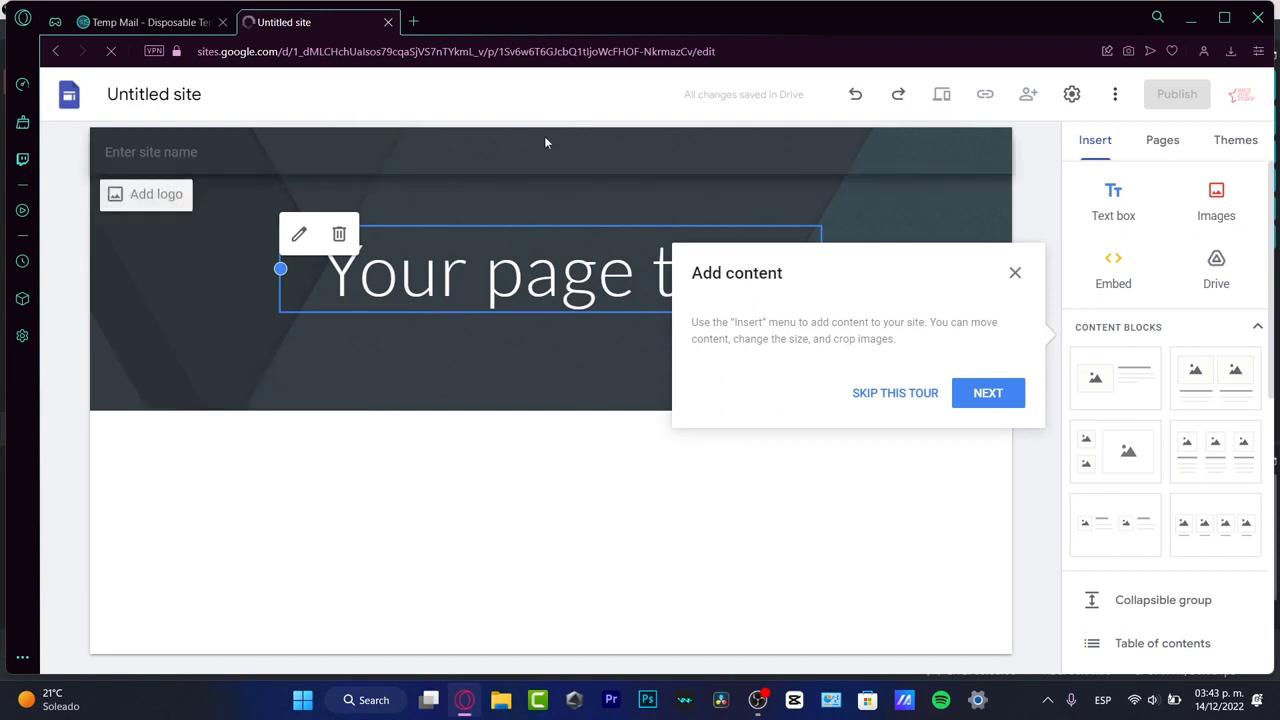
# - Go through all pages of the site editor's introductory tour and finish it
pyautogui.click(987, 392)
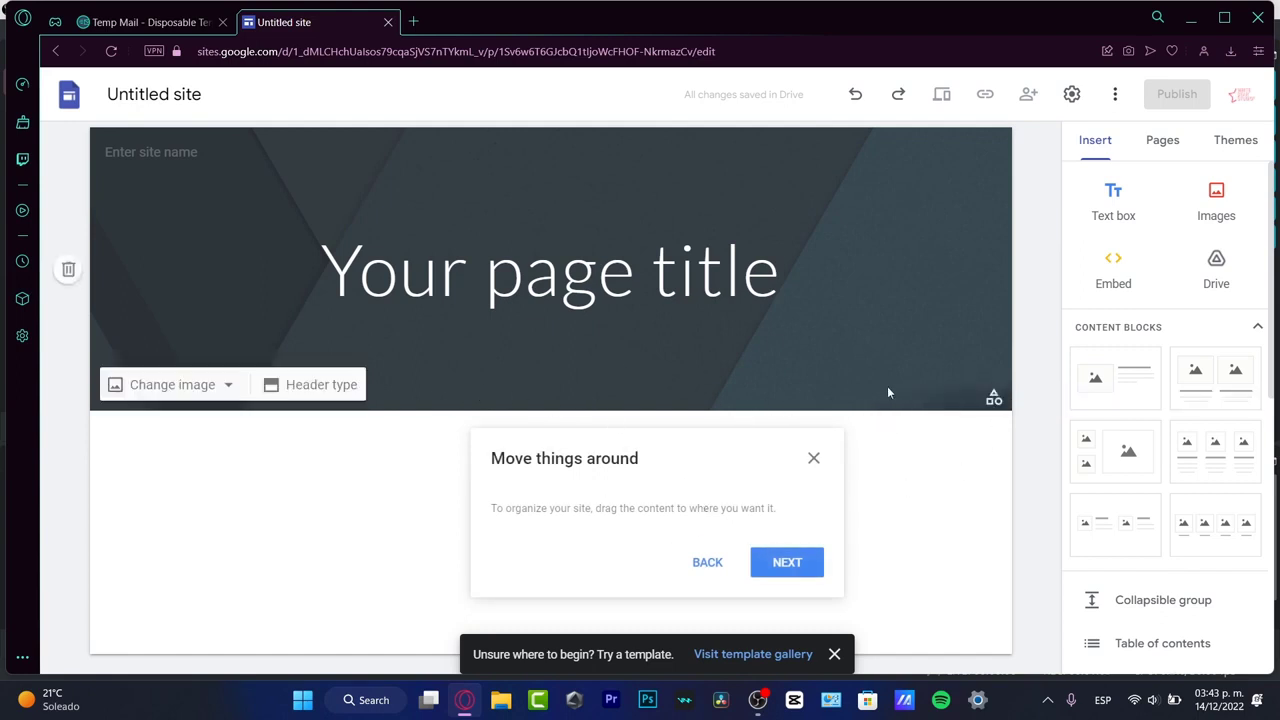
pyautogui.click(795, 562)
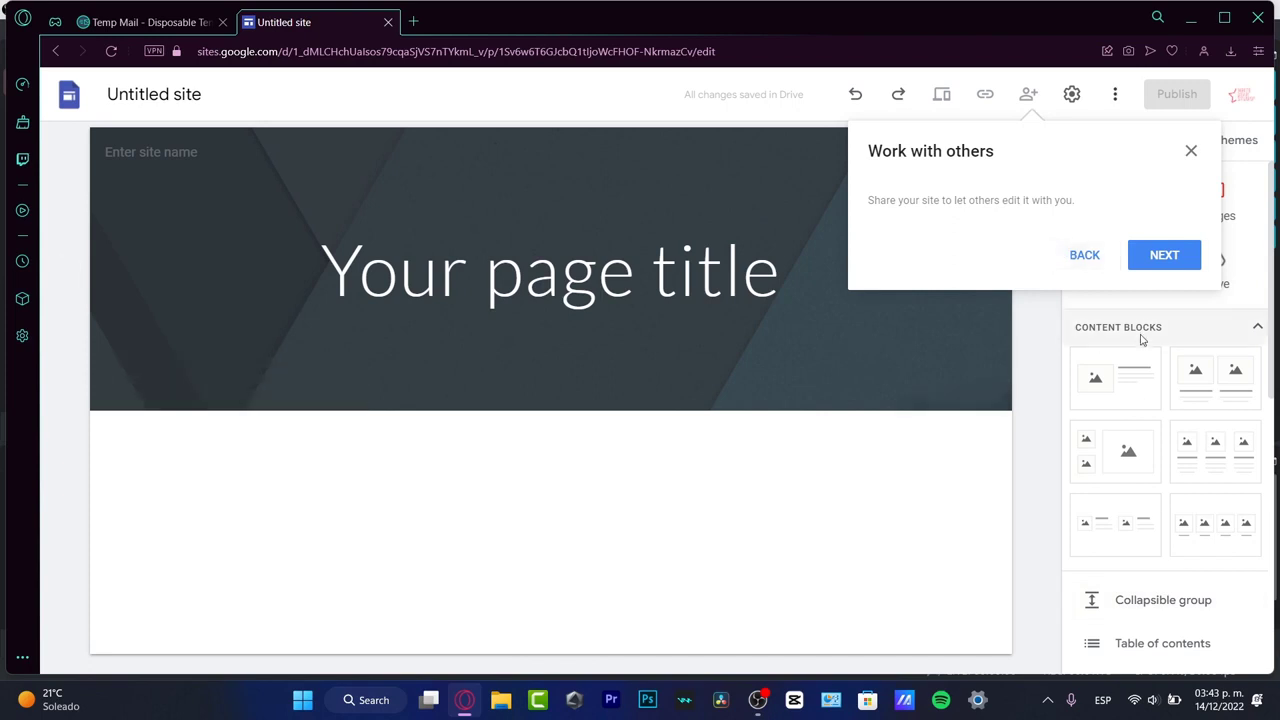
pyautogui.click(1183, 255)
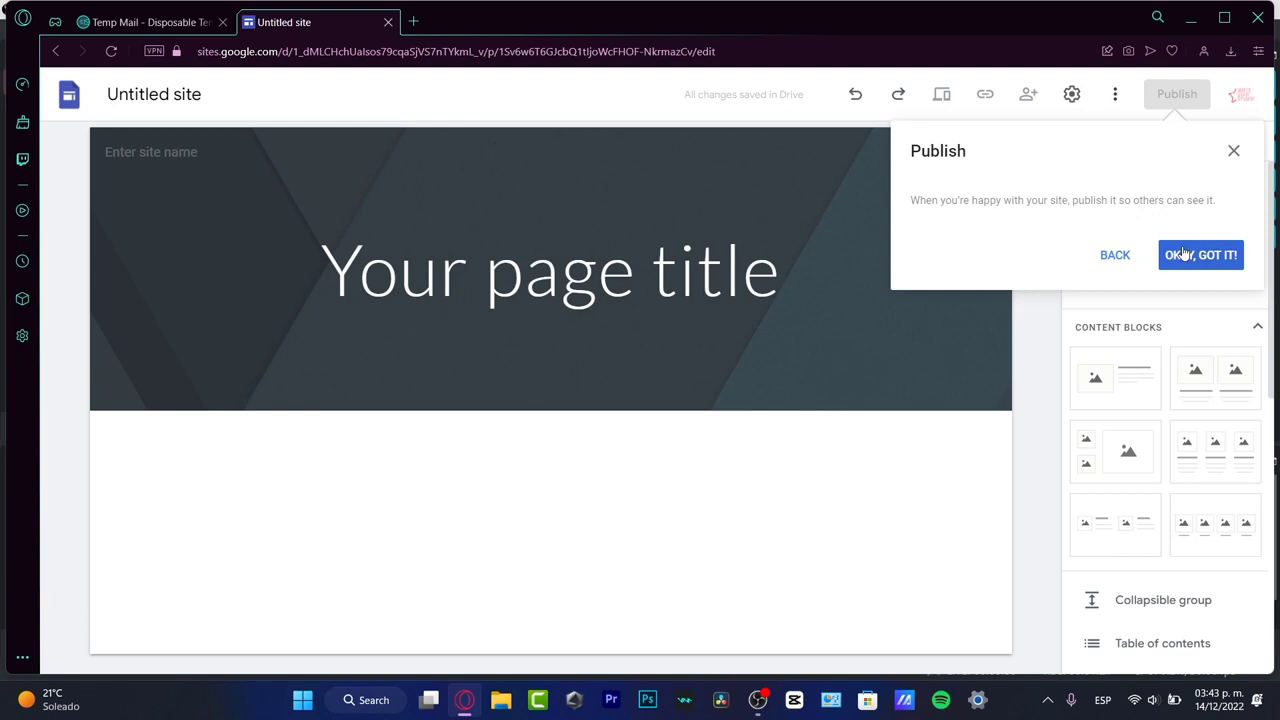
pyautogui.click(1184, 255)
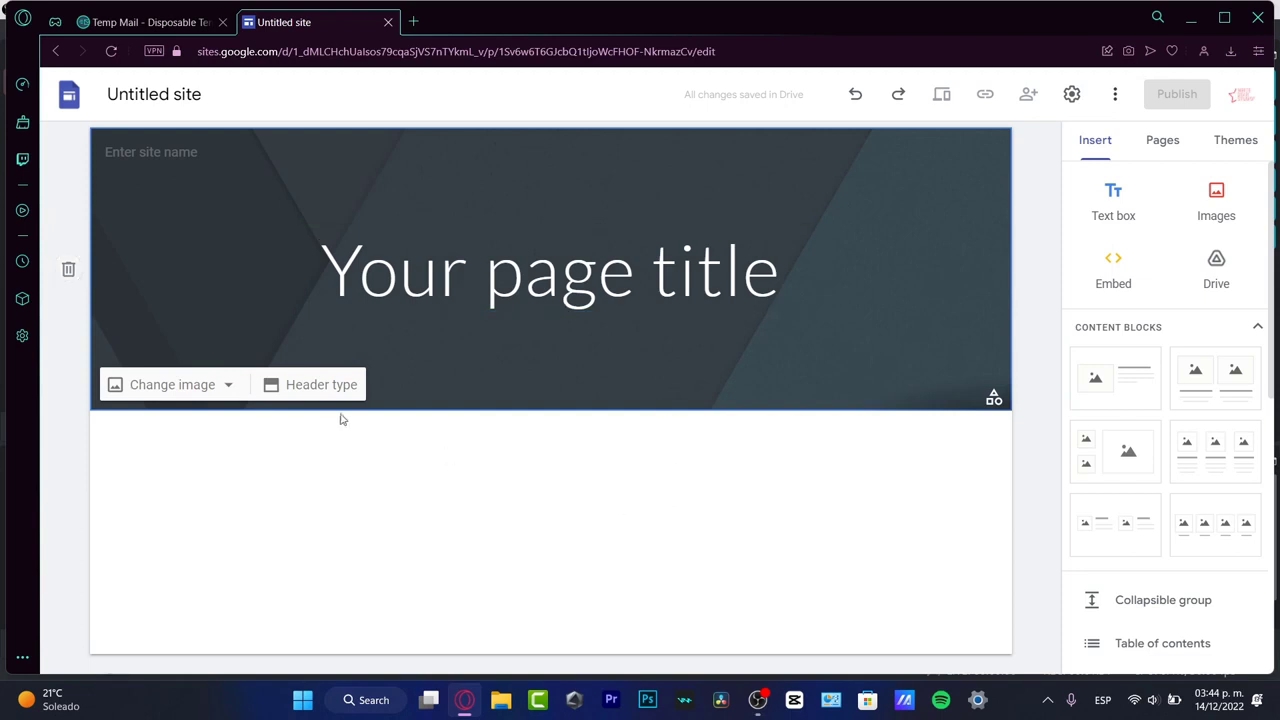
pyautogui.click(227, 389)
pyautogui.click(360, 463)
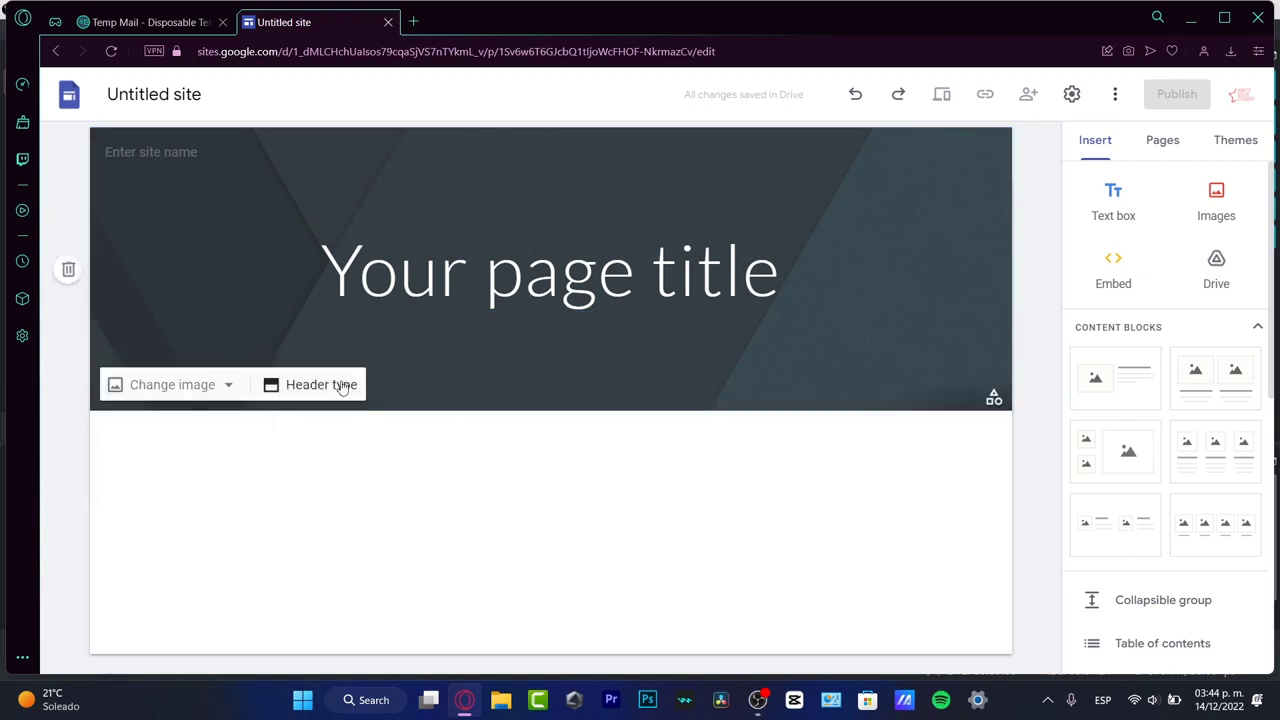
# - Browse the ready-made themes and try Aristotle, Vision and Impression on the site
pyautogui.click(992, 399)
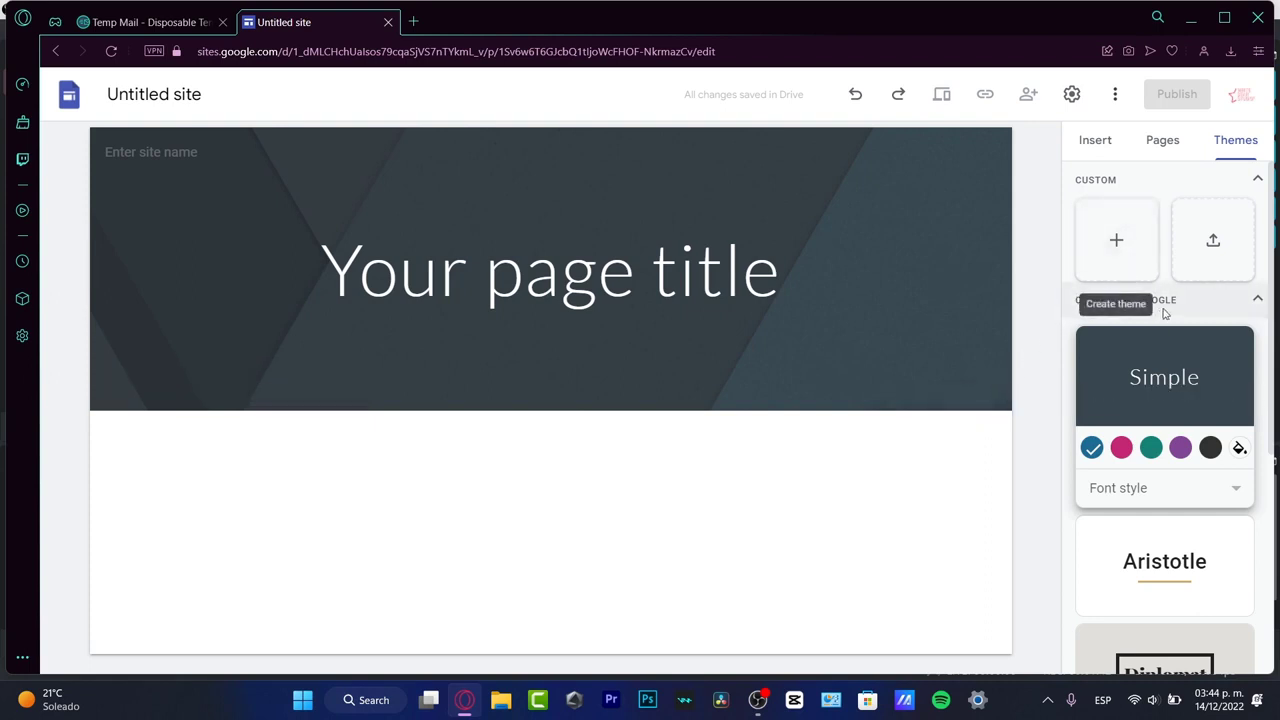
pyautogui.scroll(-4, 1163, 313)
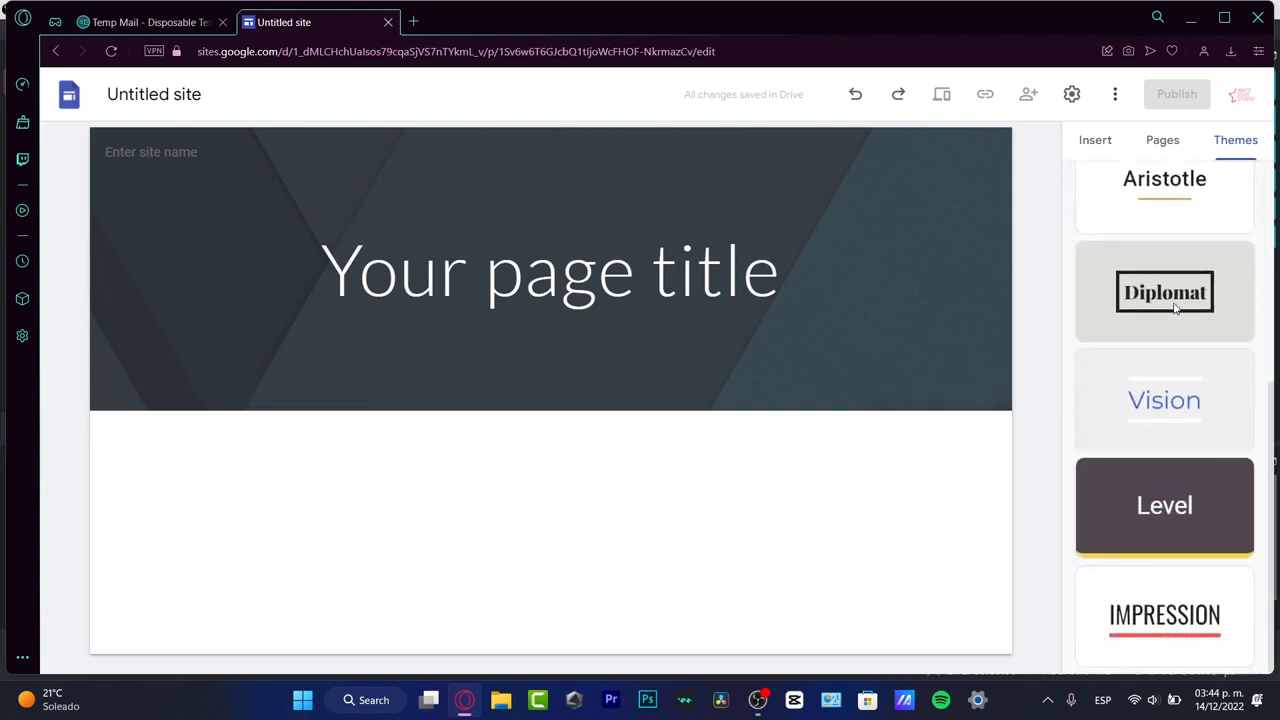
pyautogui.scroll(3, 1176, 309)
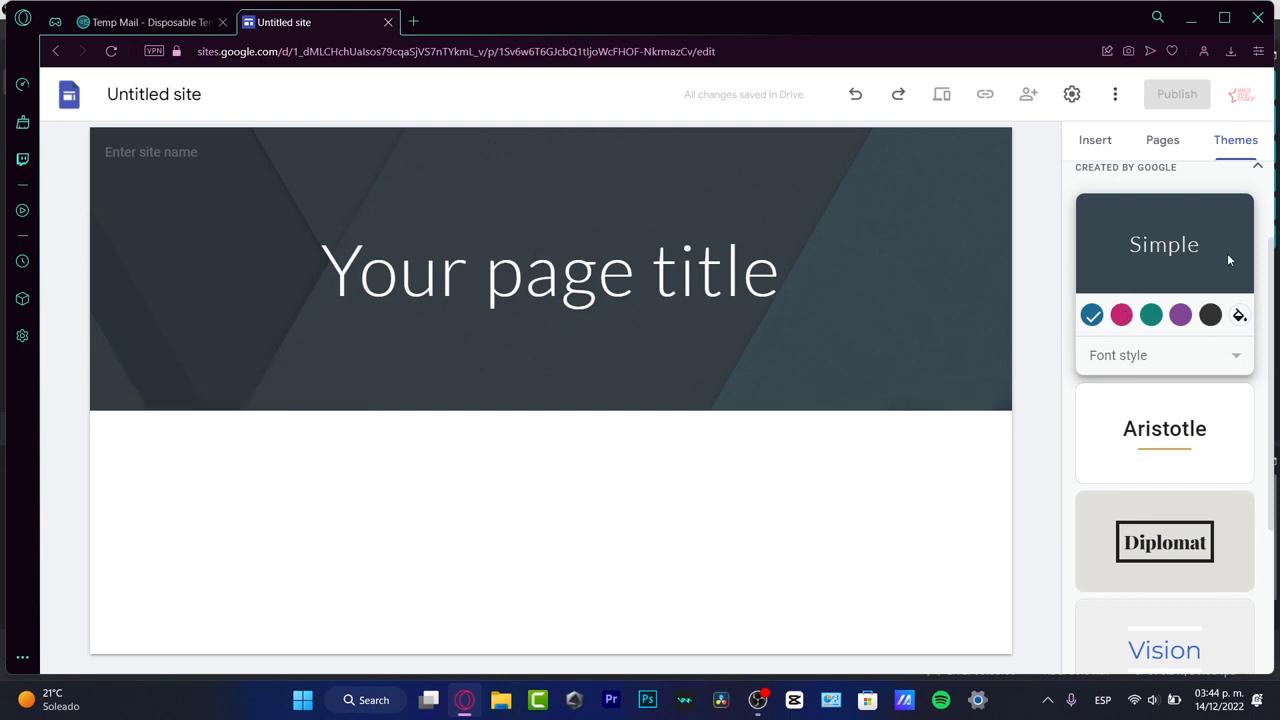
pyautogui.click(1176, 428)
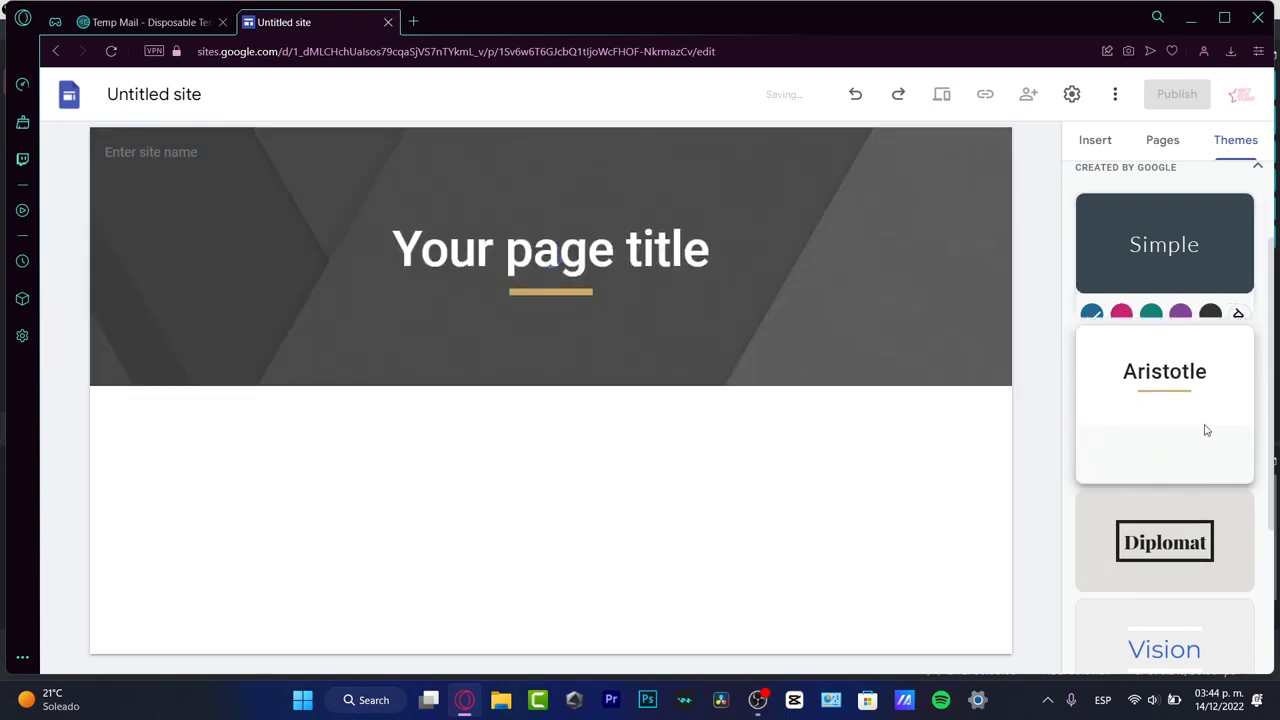
pyautogui.scroll(-3, 1190, 437)
pyautogui.click(1188, 436)
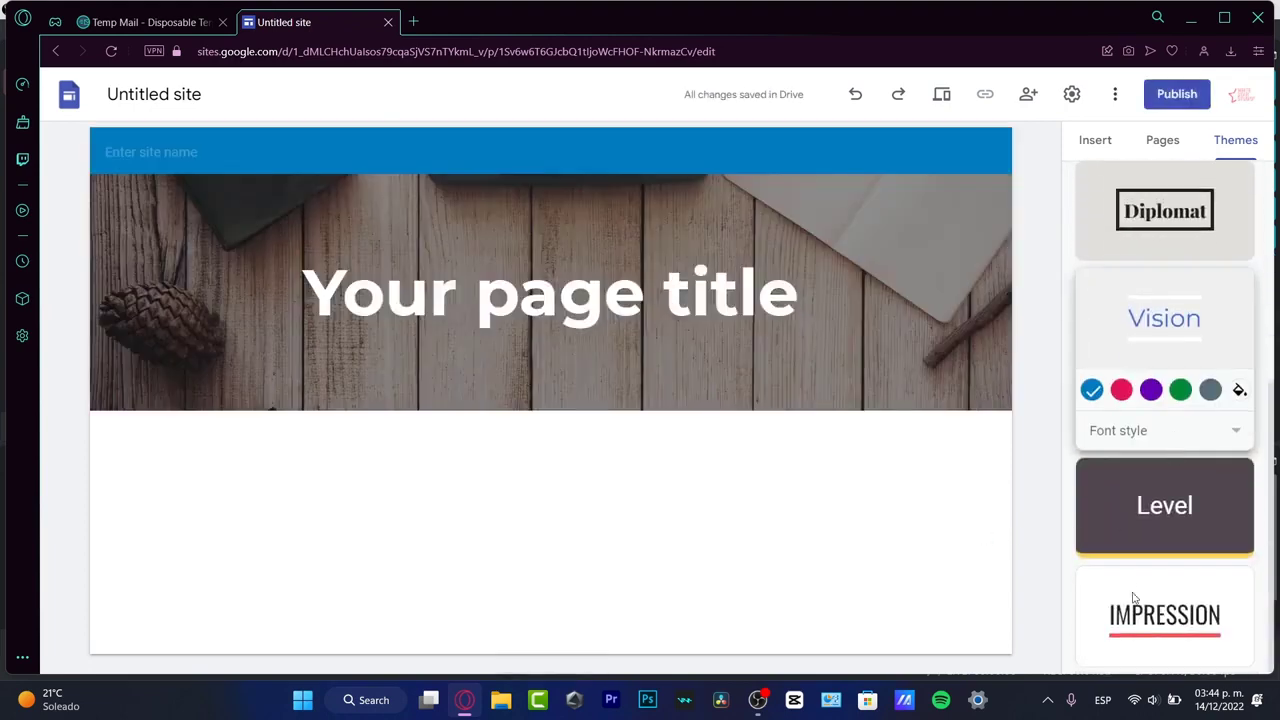
pyautogui.click(1164, 615)
# - Start a custom theme named Blank and give it the light beige and sage green preset colors
pyautogui.scroll(4, 1170, 541)
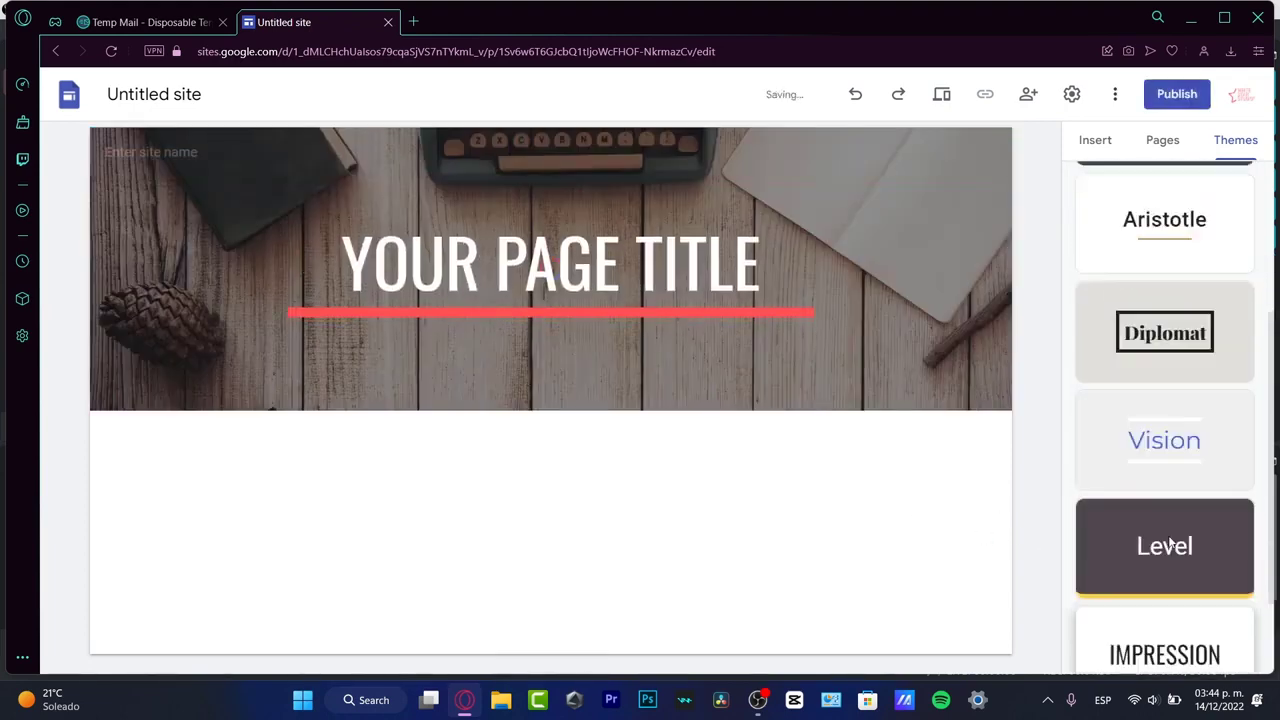
pyautogui.click(1120, 268)
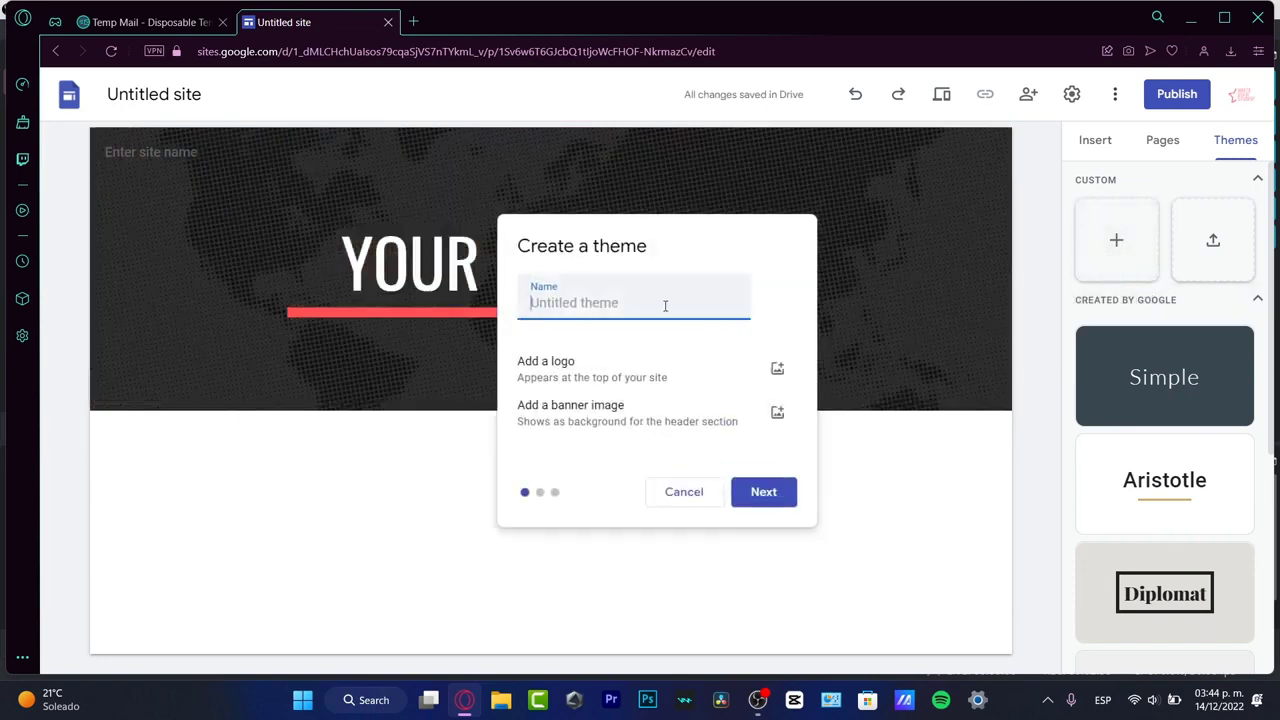
pyautogui.write('Blank')
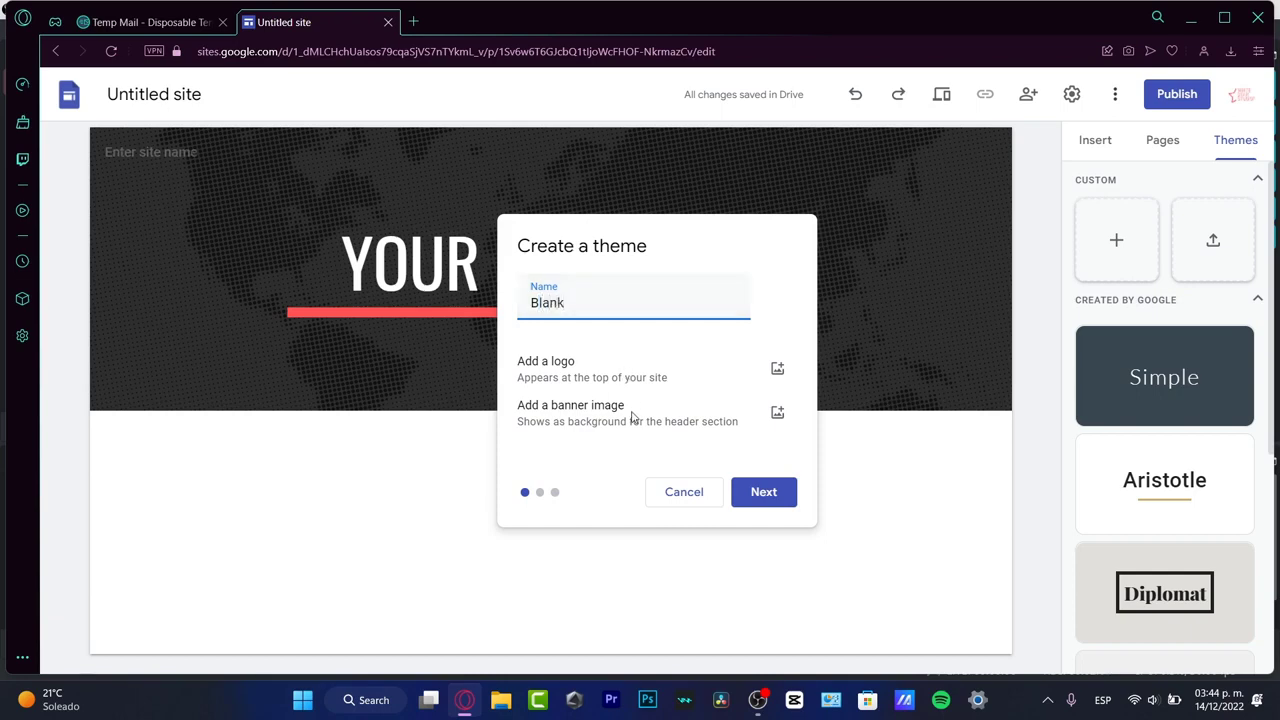
pyautogui.click(772, 492)
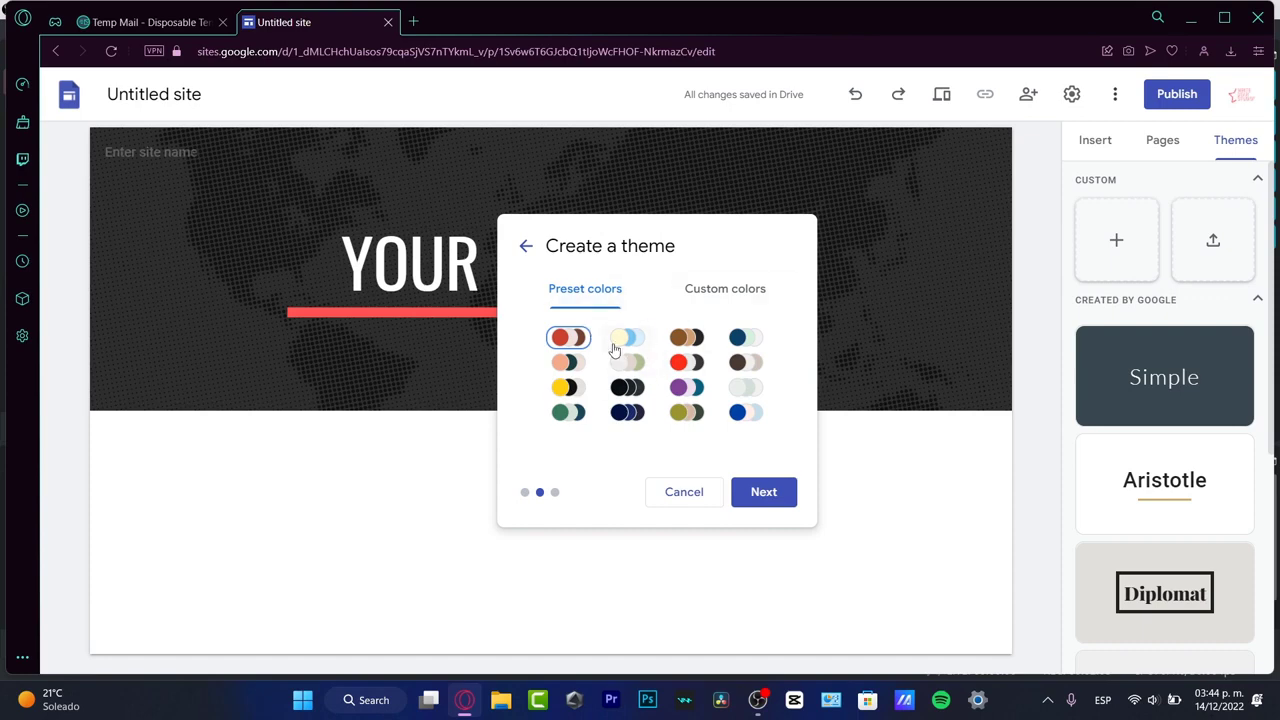
pyautogui.click(757, 365)
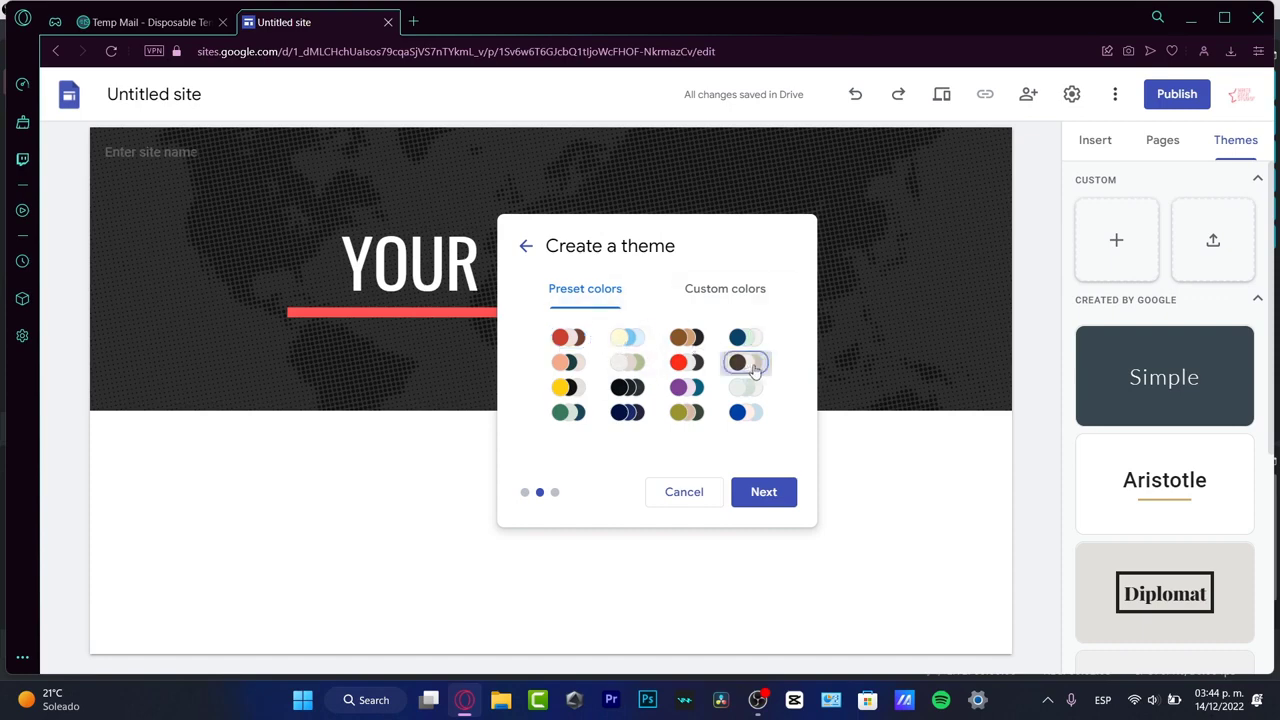
pyautogui.click(629, 366)
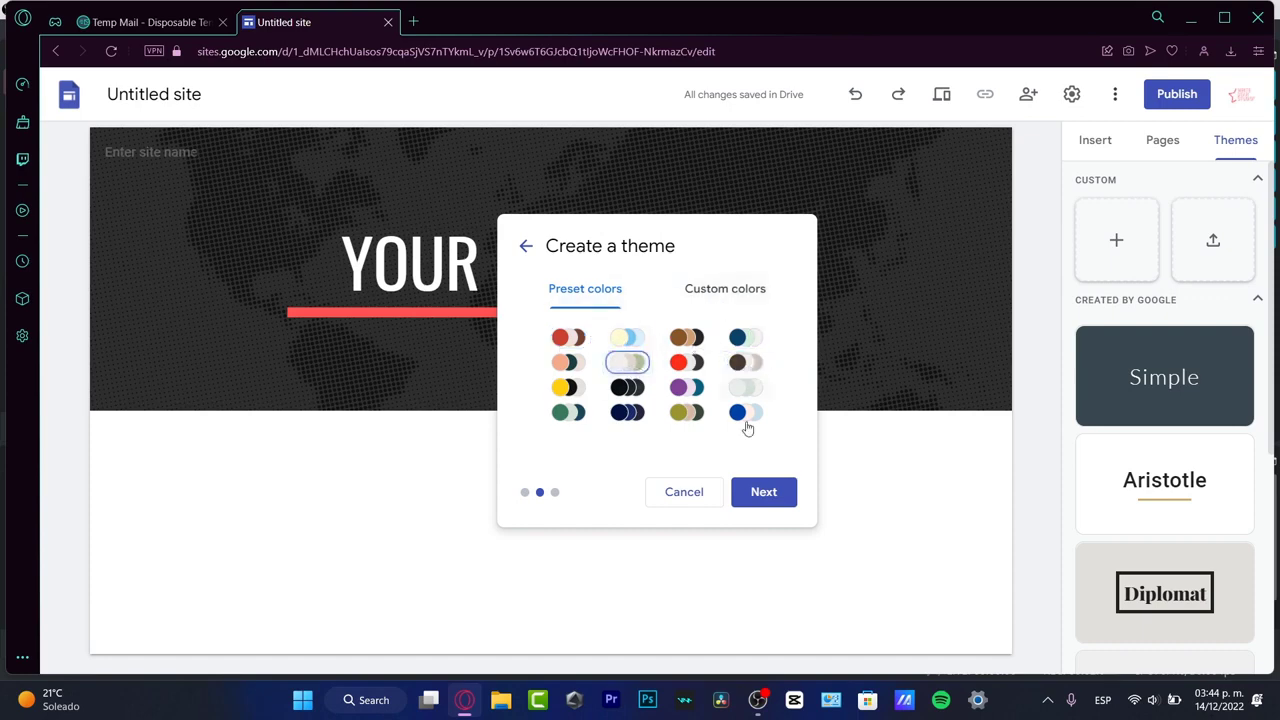
pyautogui.click(763, 491)
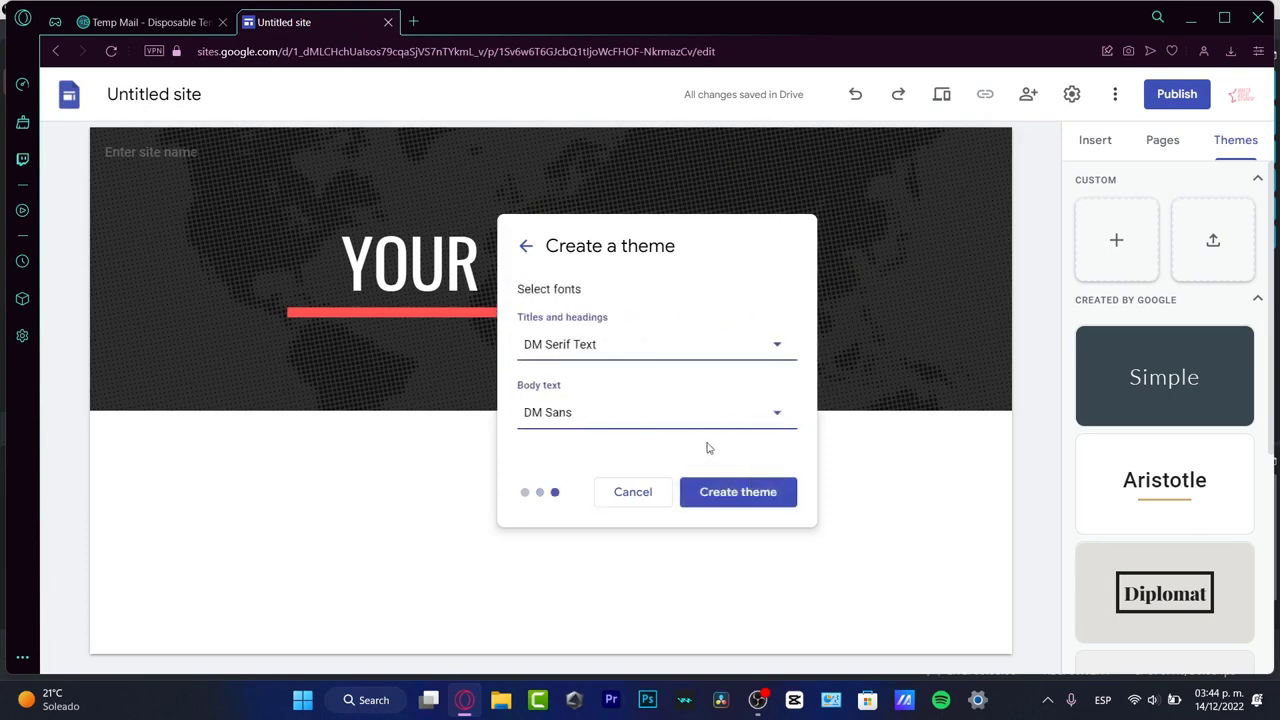
# - Set the custom theme's font for titles and headings to Montserrat Light
pyautogui.click(557, 344)
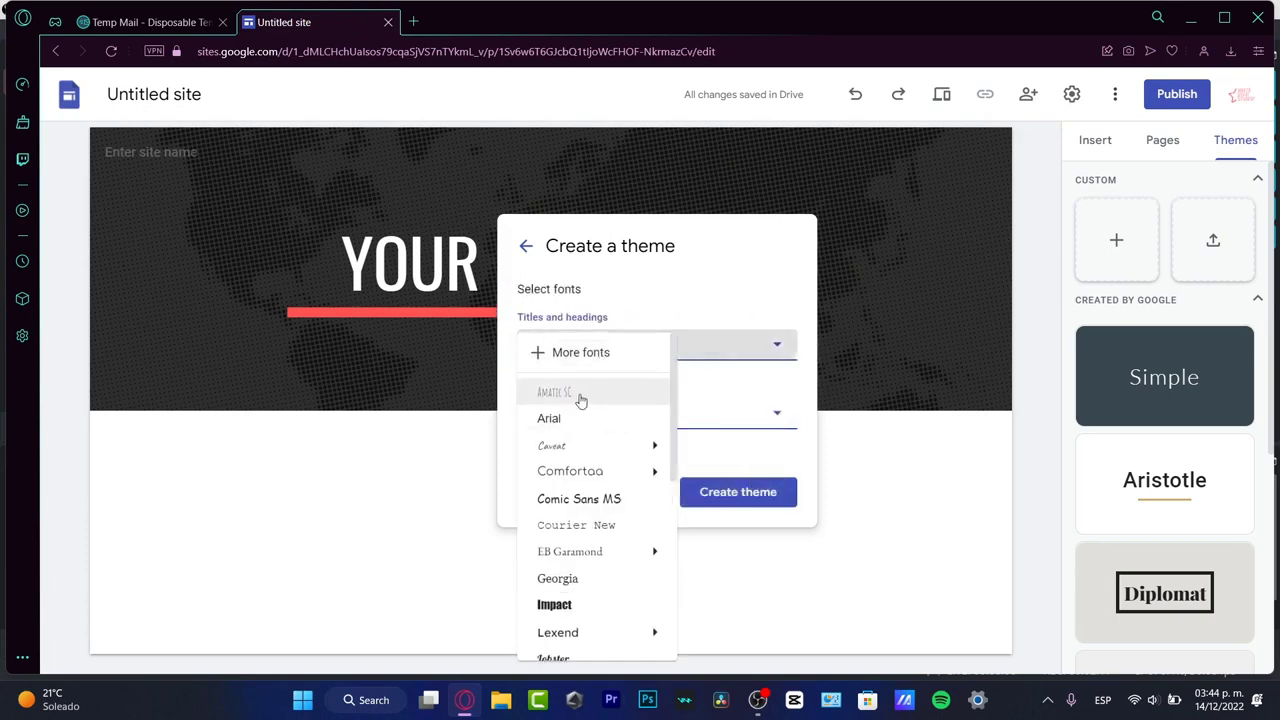
pyautogui.moveTo(605, 452)
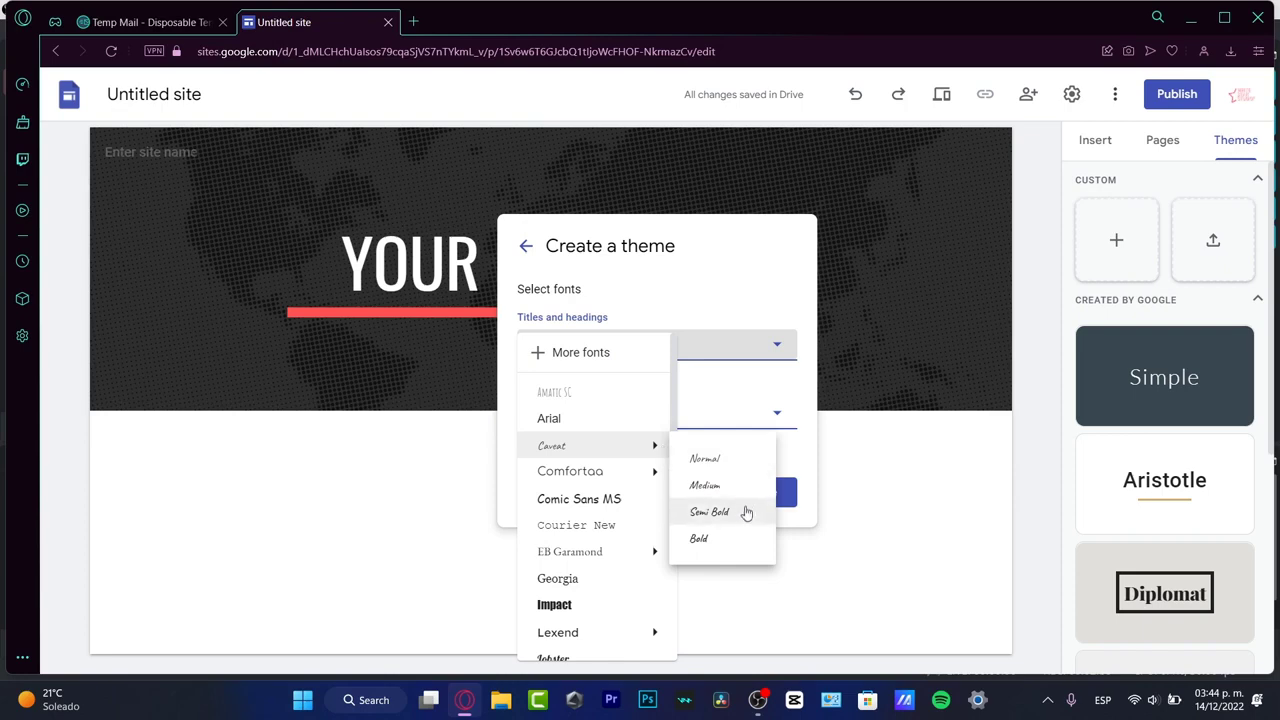
pyautogui.scroll(-3, 580, 510)
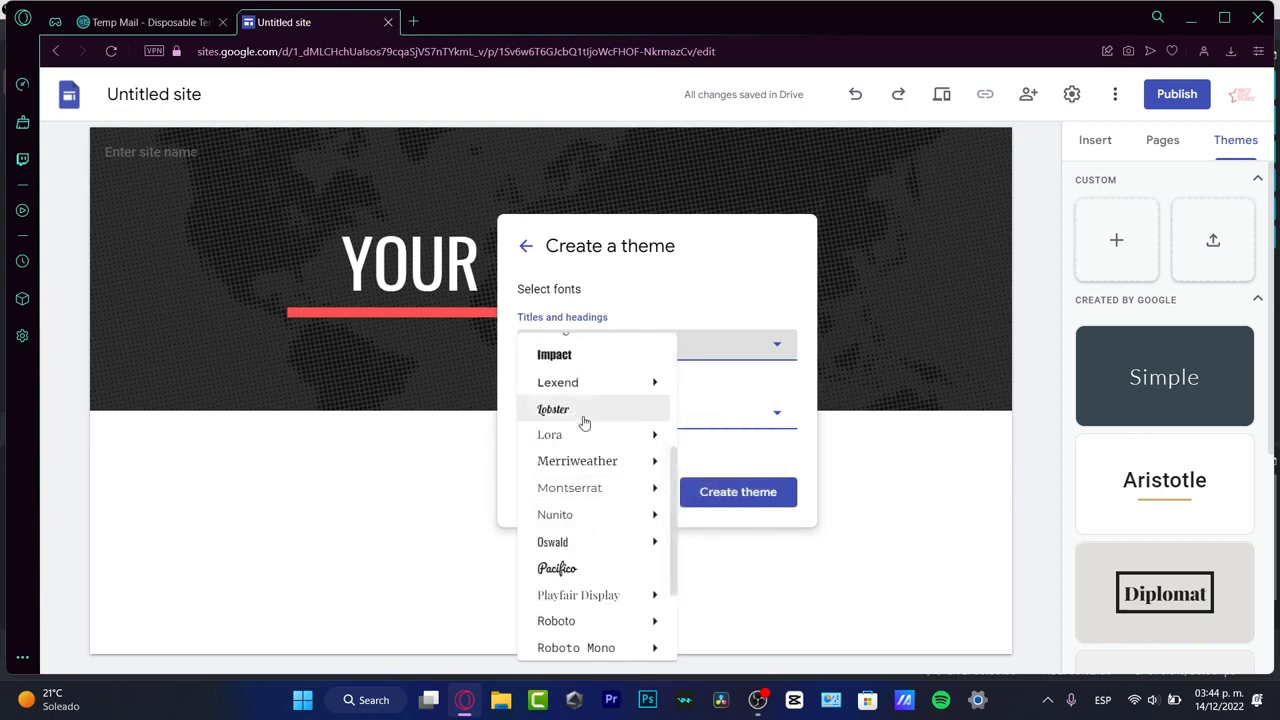
pyautogui.scroll(-2, 580, 530)
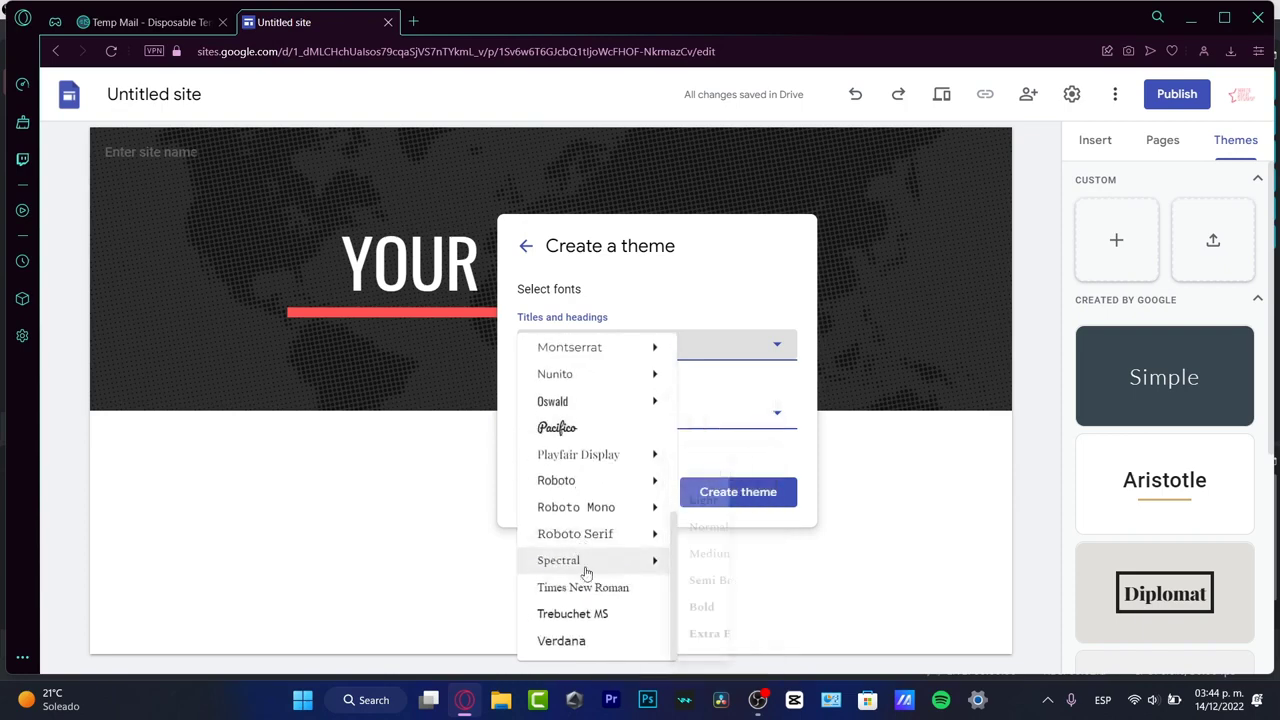
pyautogui.moveTo(585, 573)
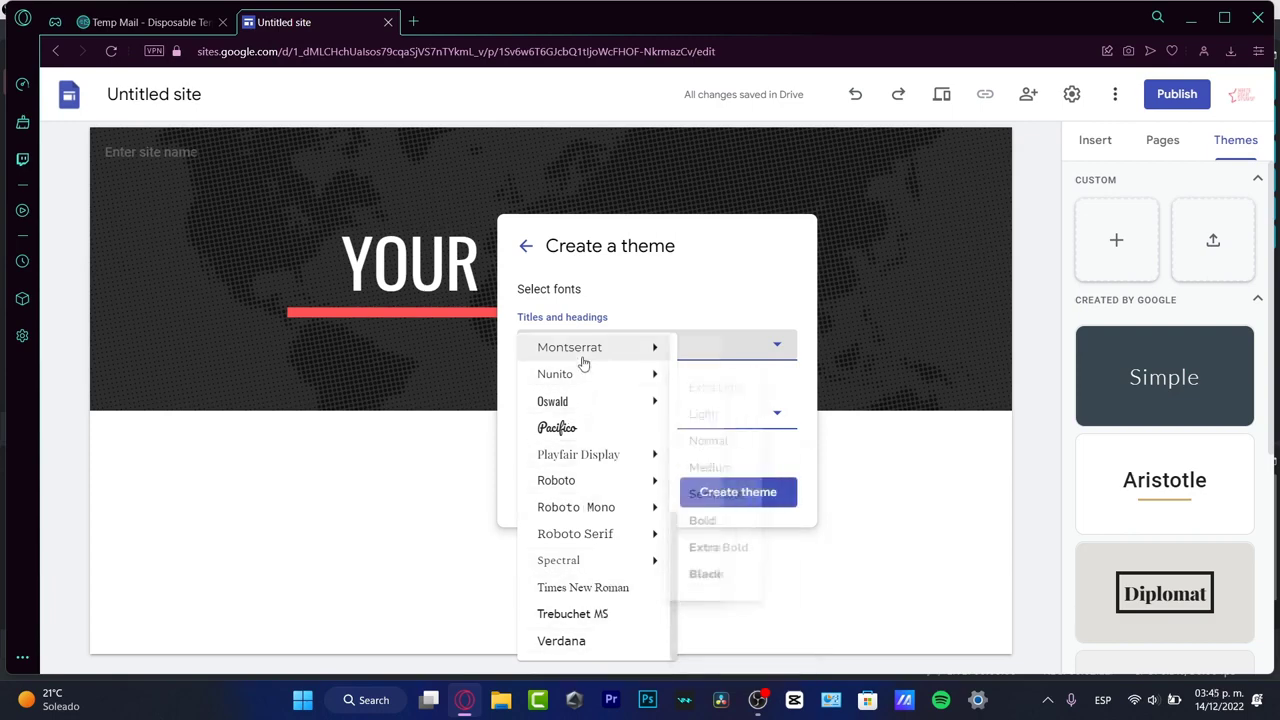
pyautogui.scroll(1, 628, 327)
pyautogui.moveTo(650, 371)
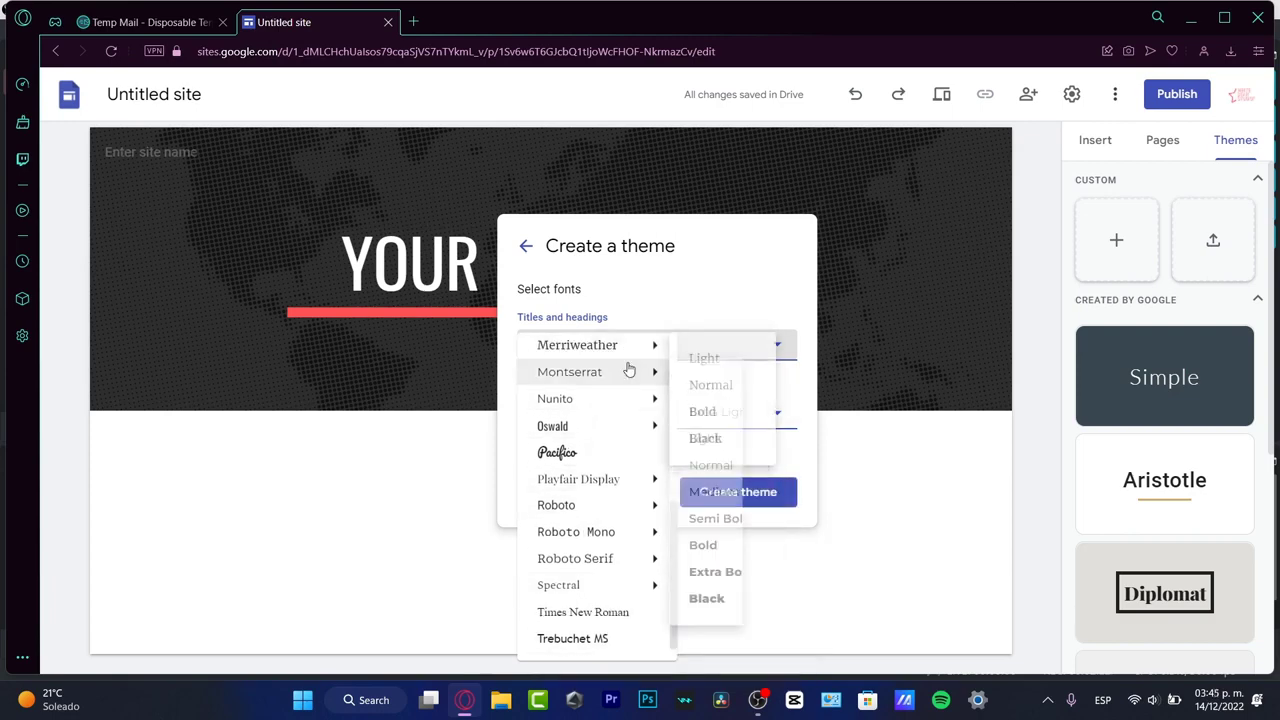
pyautogui.click(726, 440)
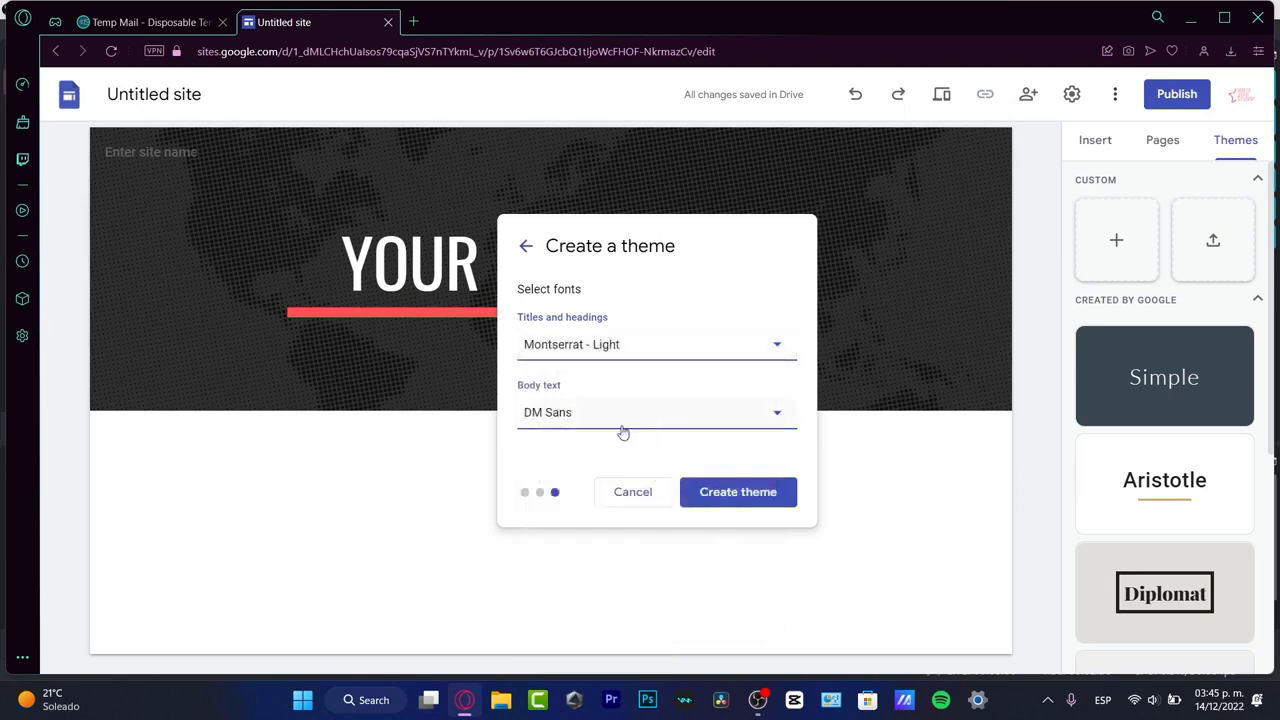
# - Set the theme's body text font to Montserrat Light and create the theme
pyautogui.click(620, 426)
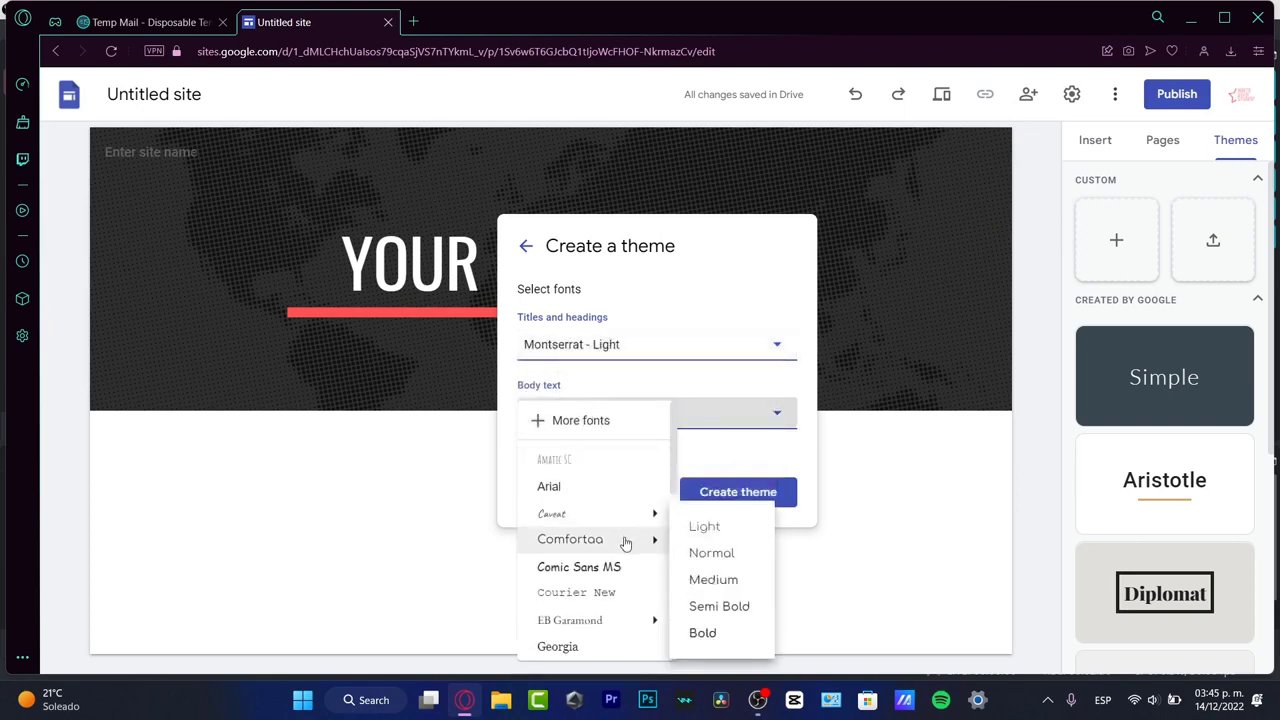
pyautogui.scroll(-3, 610, 476)
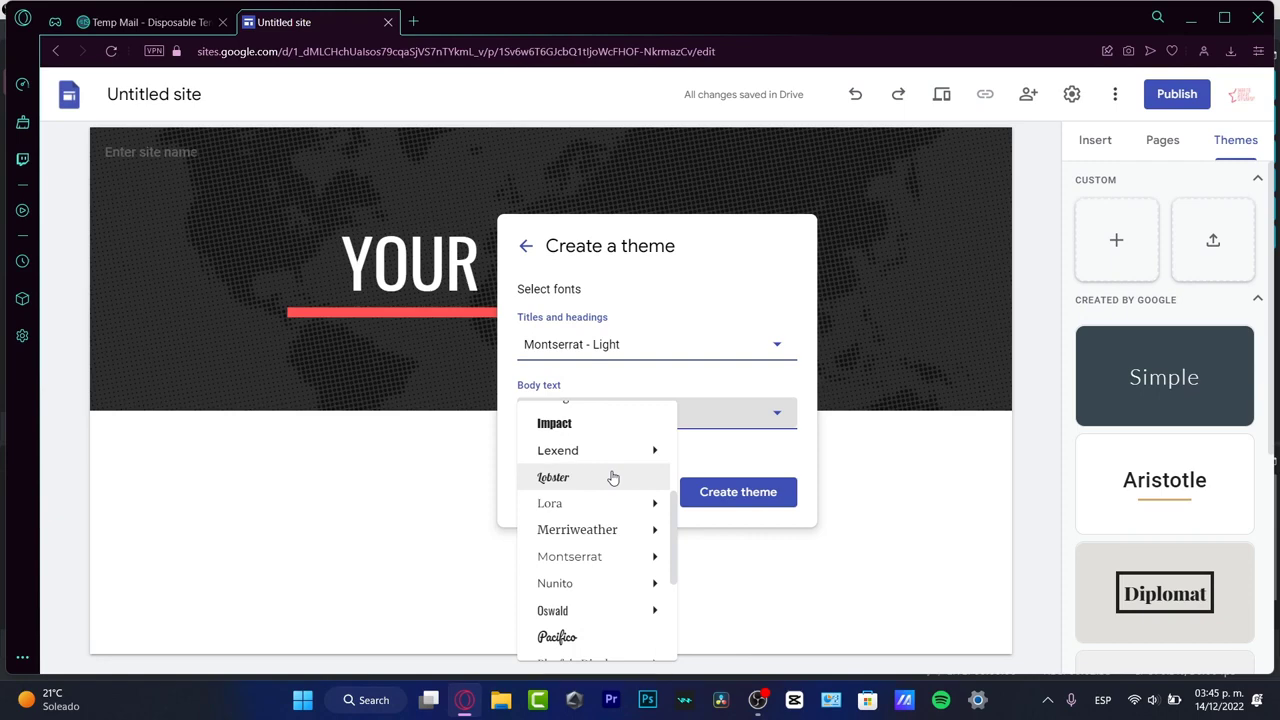
pyautogui.scroll(-3, 612, 478)
pyautogui.scroll(4, 643, 544)
pyautogui.moveTo(643, 544)
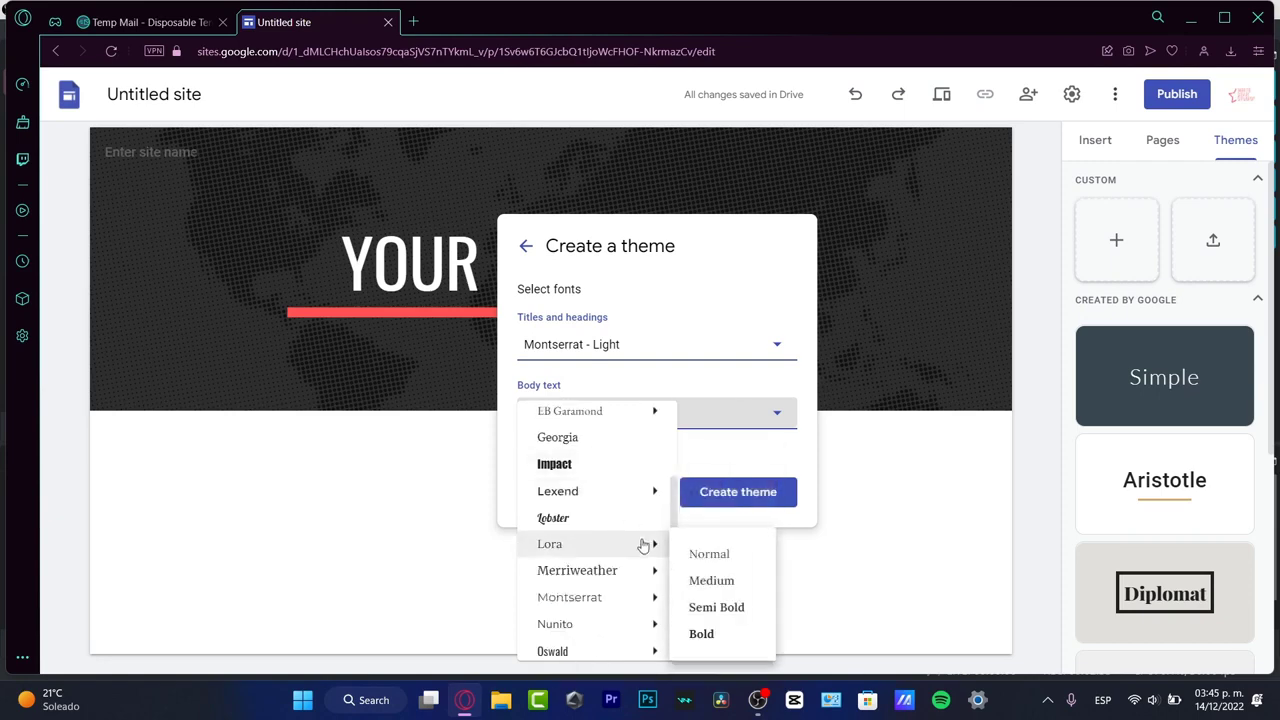
pyautogui.moveTo(615, 624)
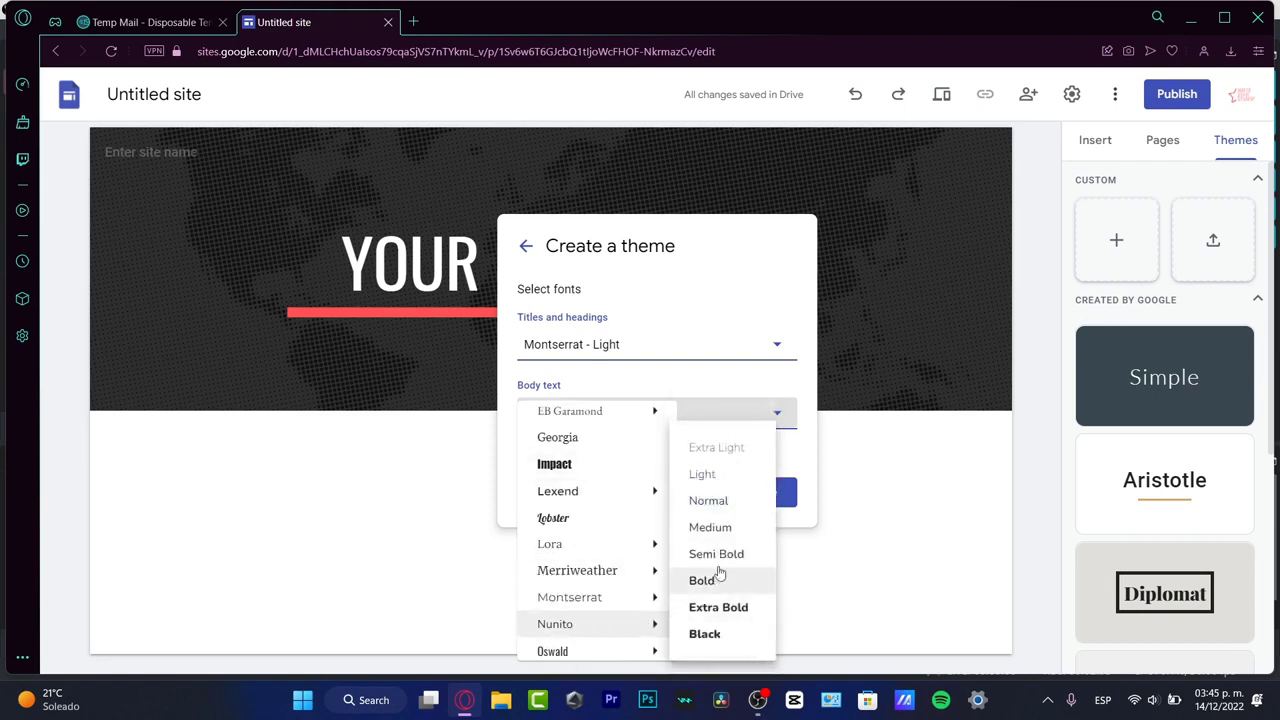
pyautogui.moveTo(650, 596)
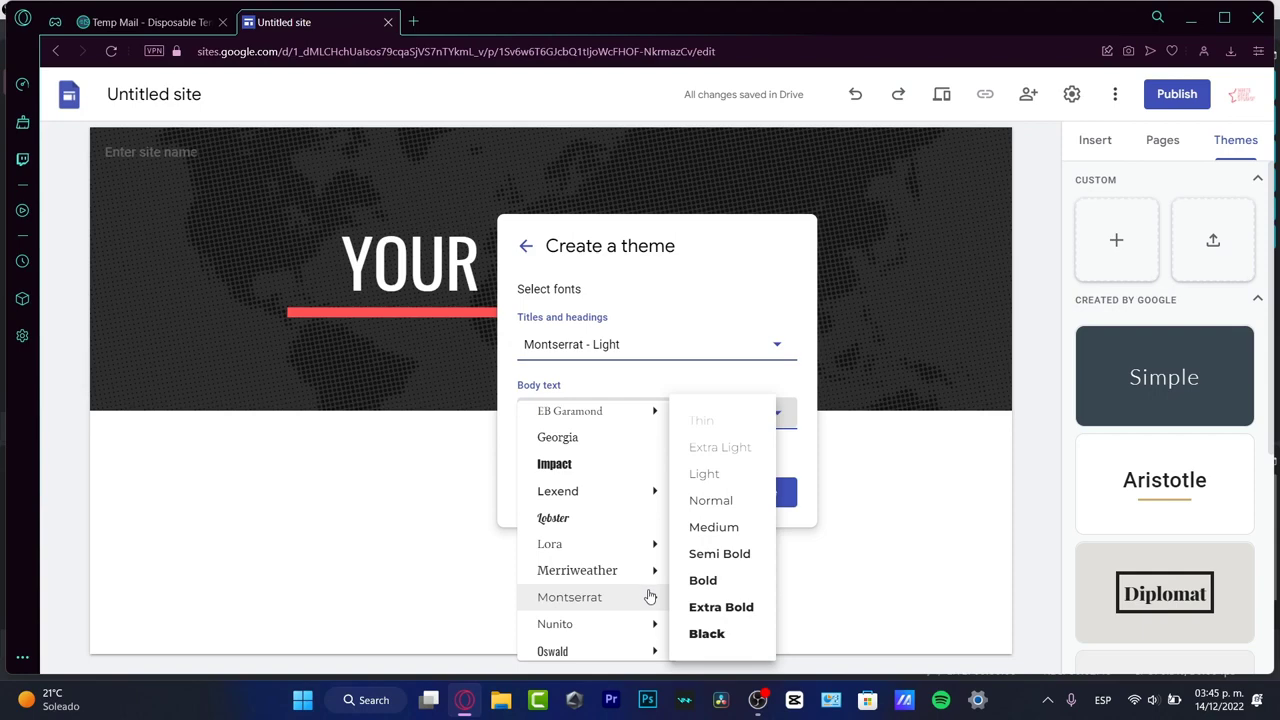
pyautogui.click(711, 476)
pyautogui.click(746, 491)
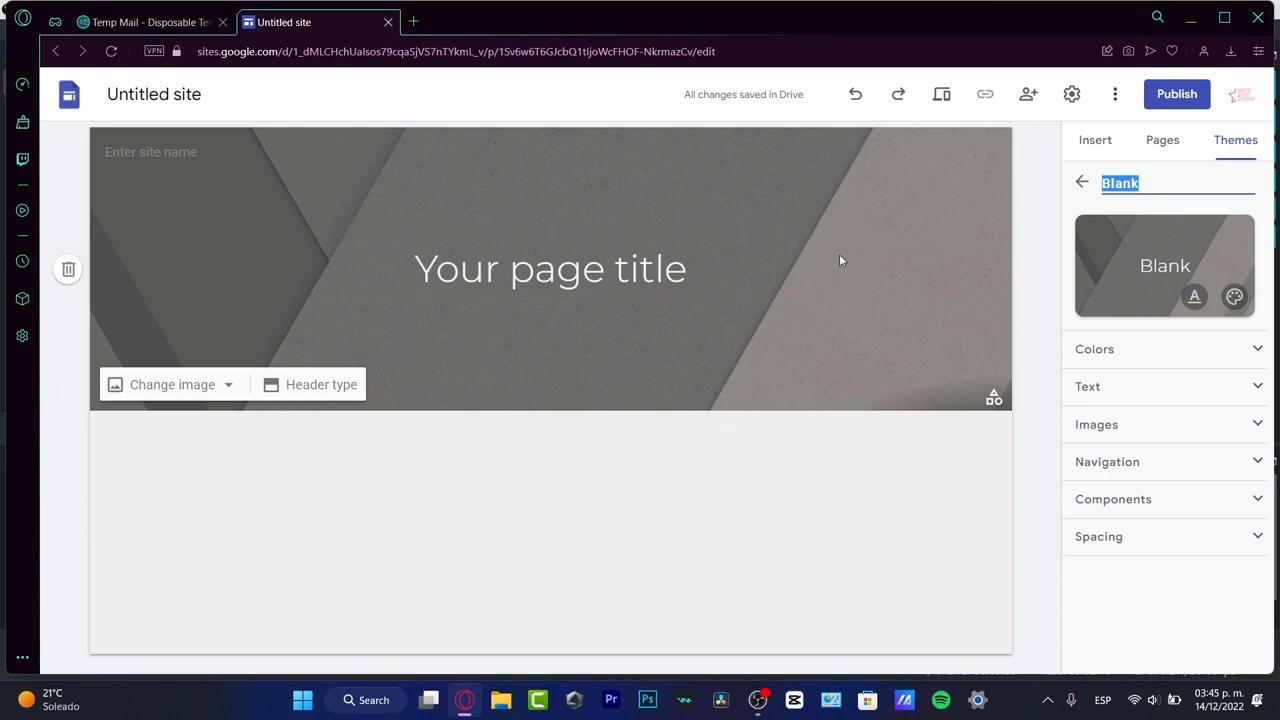
# - Replace the header image with the pale gray misty landscape from the image gallery
pyautogui.click(897, 247)
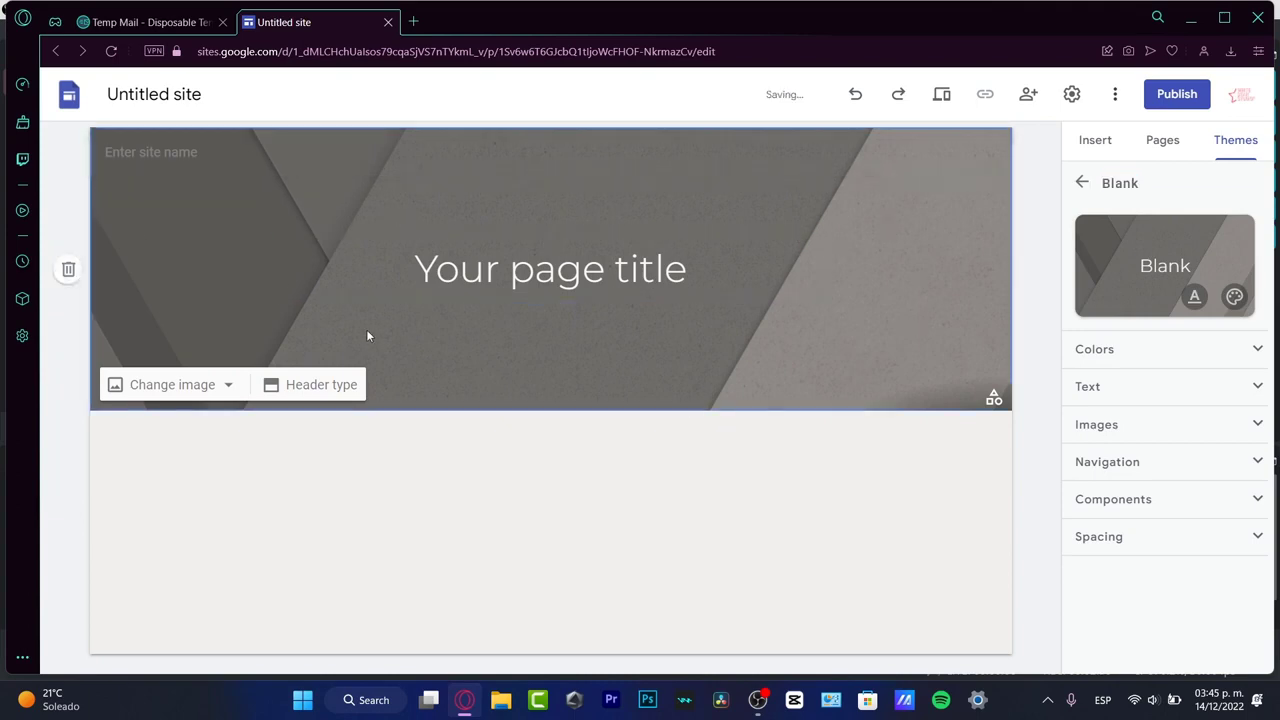
pyautogui.click(224, 385)
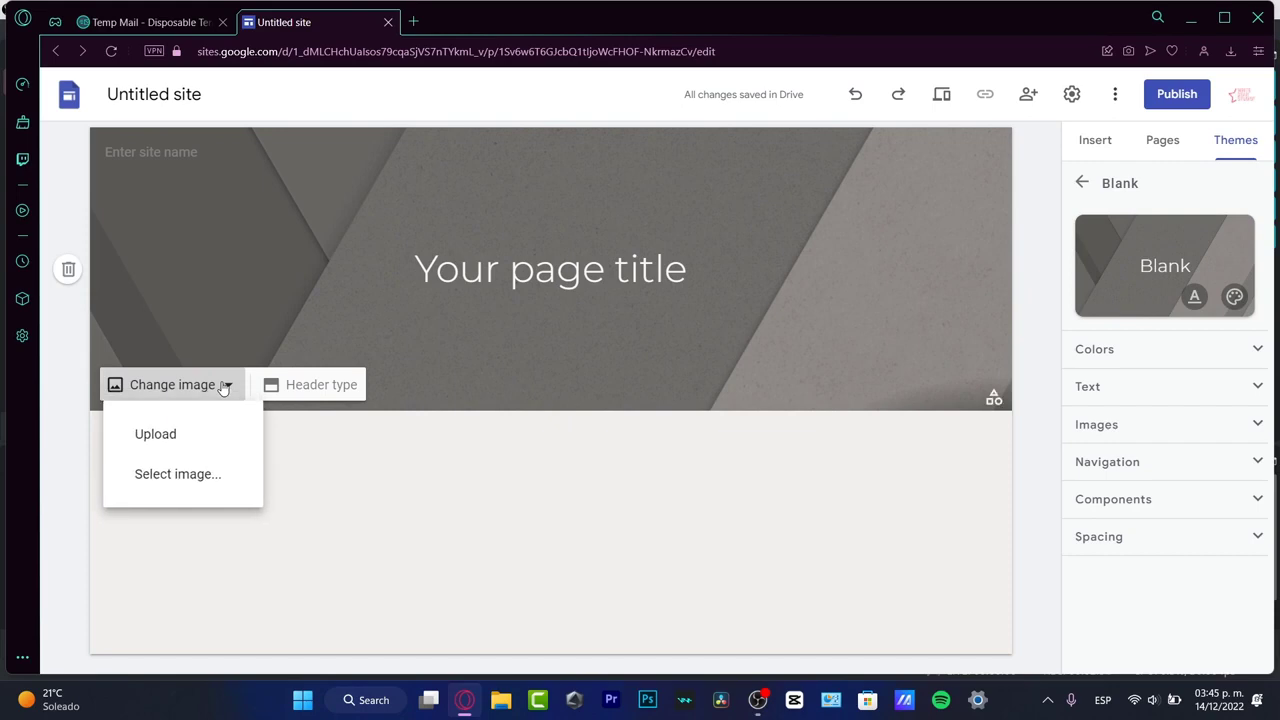
pyautogui.click(212, 474)
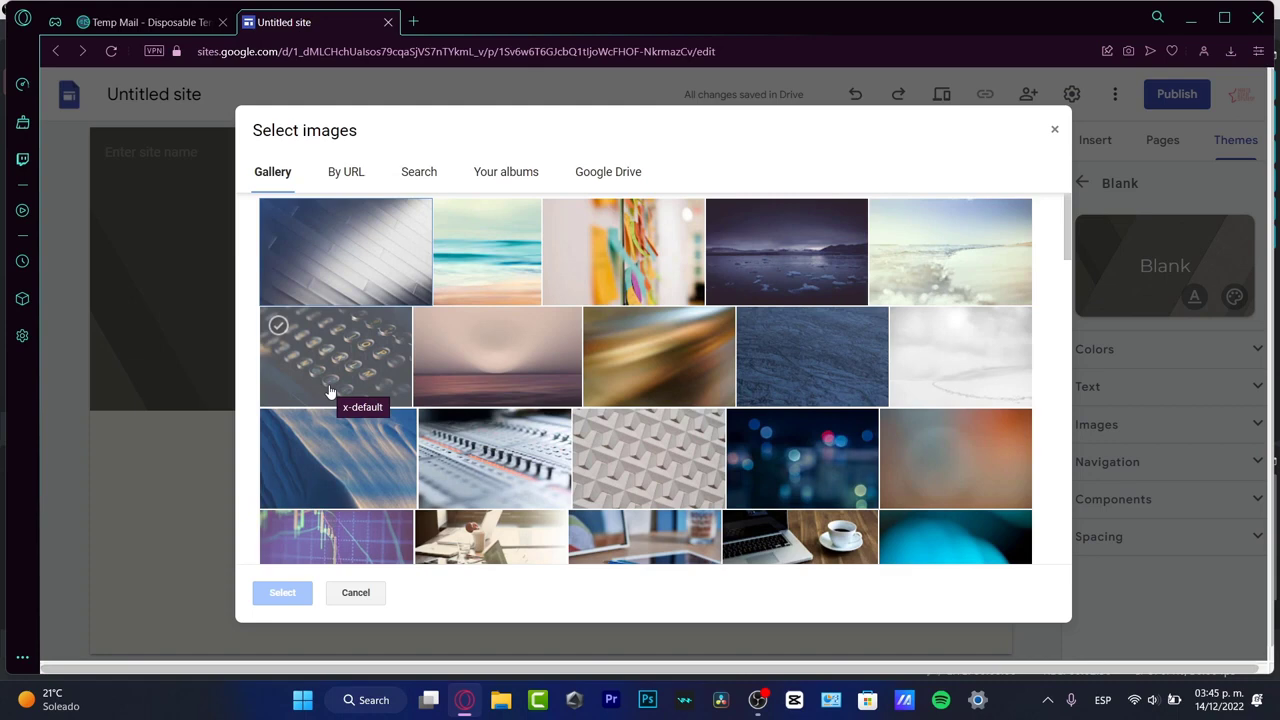
pyautogui.click(947, 348)
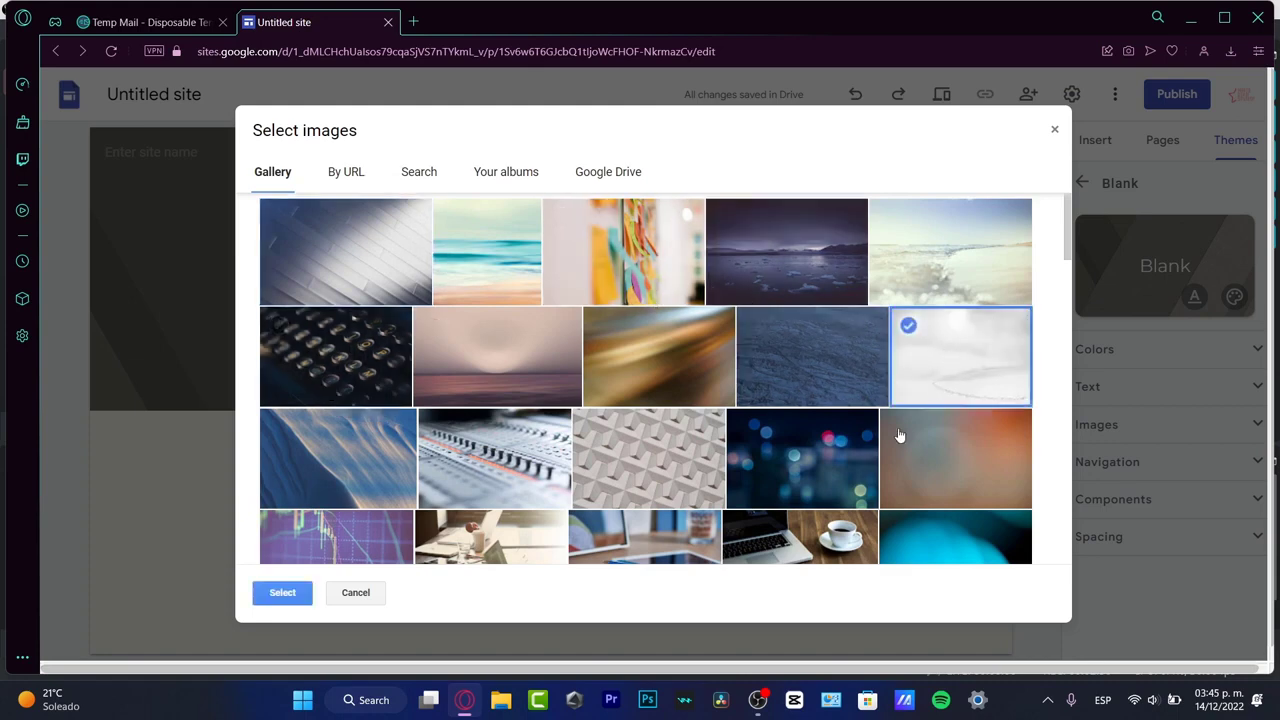
pyautogui.click(283, 593)
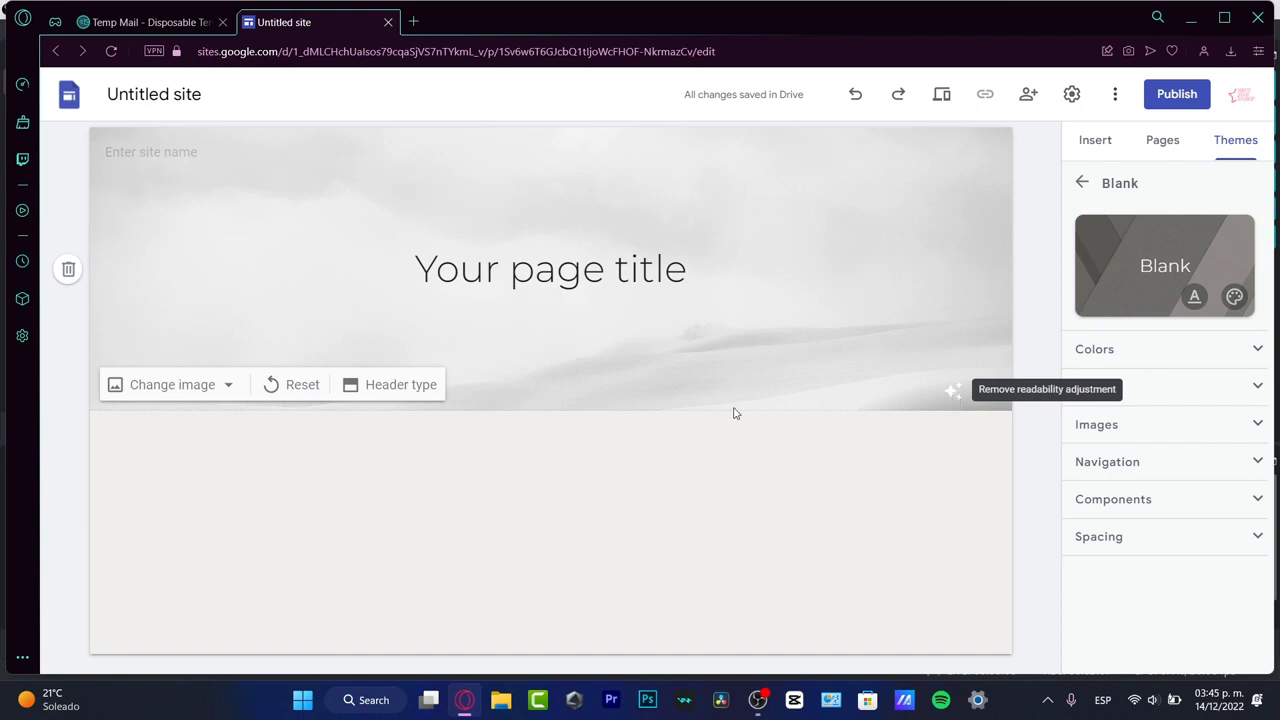
# - Change the page title in the header to "My personal blog" and make it bold
pyautogui.click(665, 286)
pyautogui.tripleClick(665, 286)
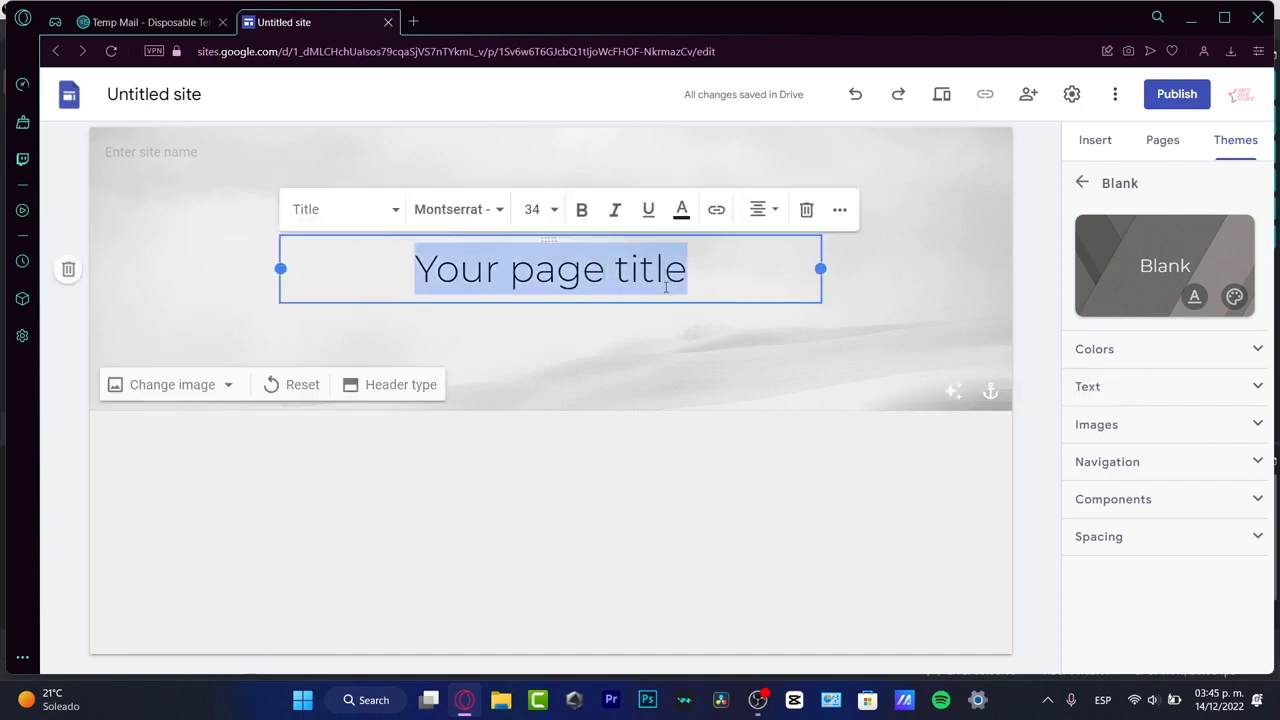
pyautogui.write('My persona')
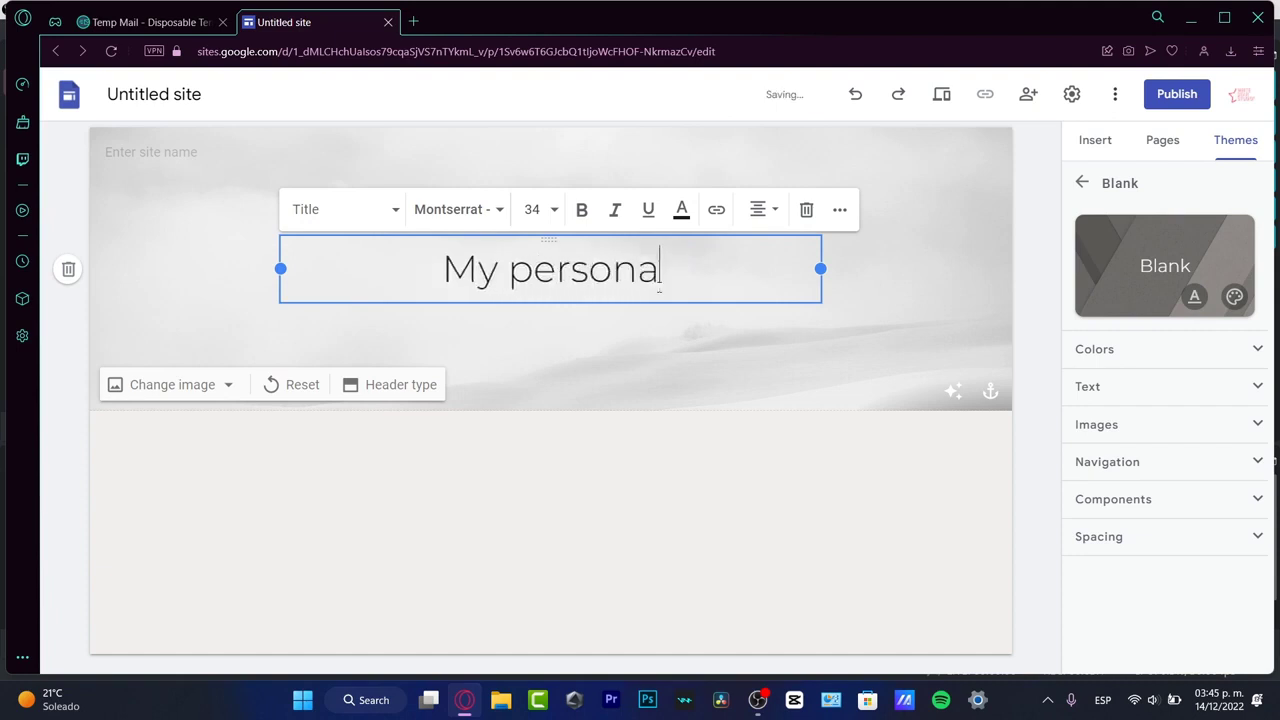
pyautogui.write('l blog')
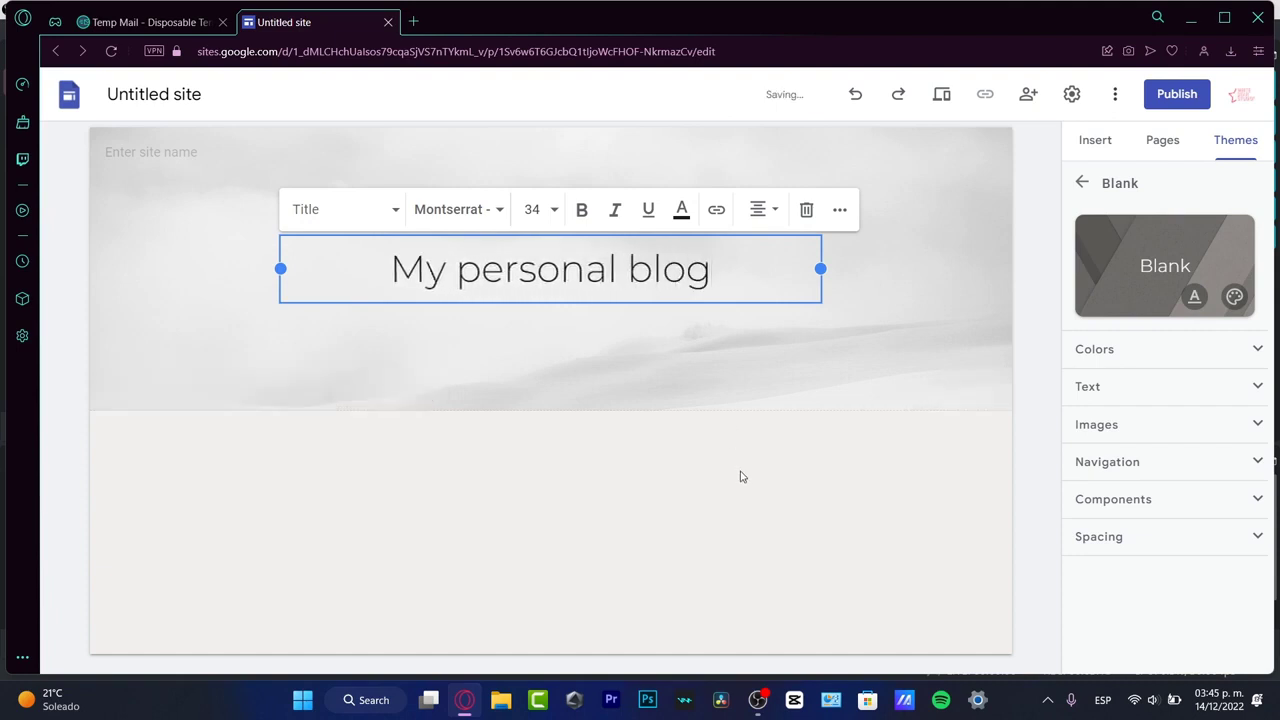
pyautogui.tripleClick(537, 269)
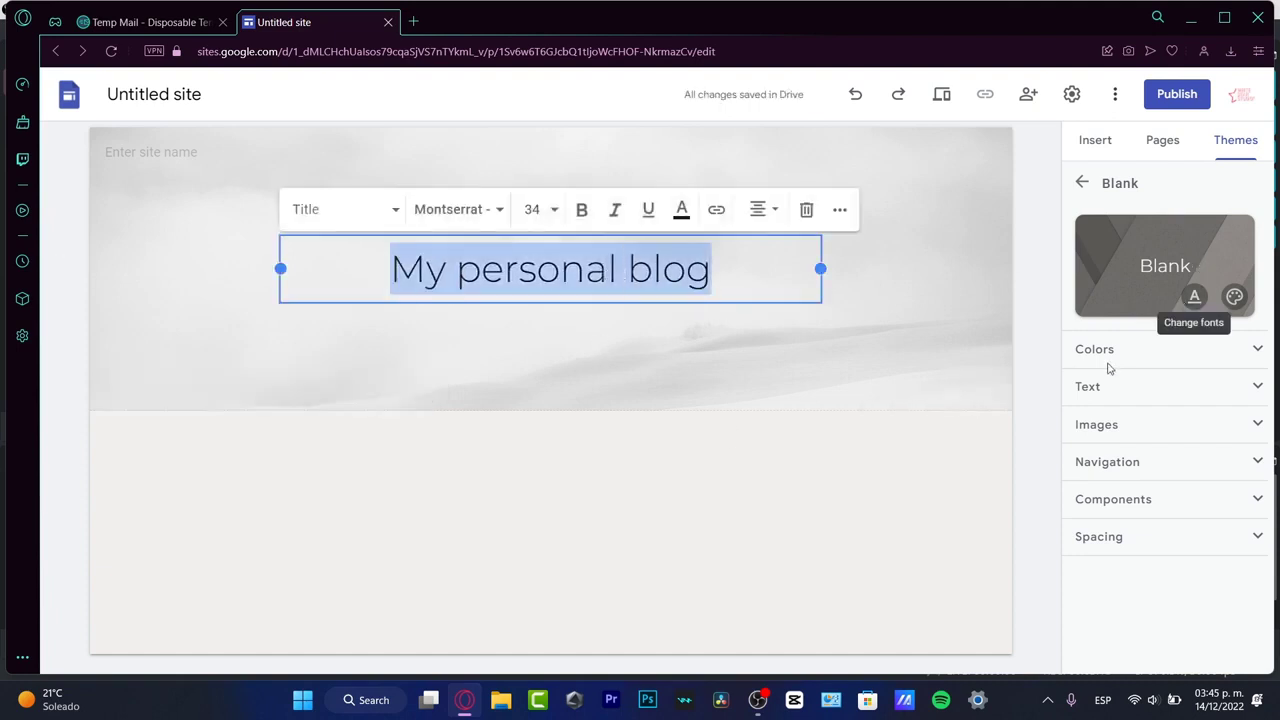
pyautogui.click(583, 209)
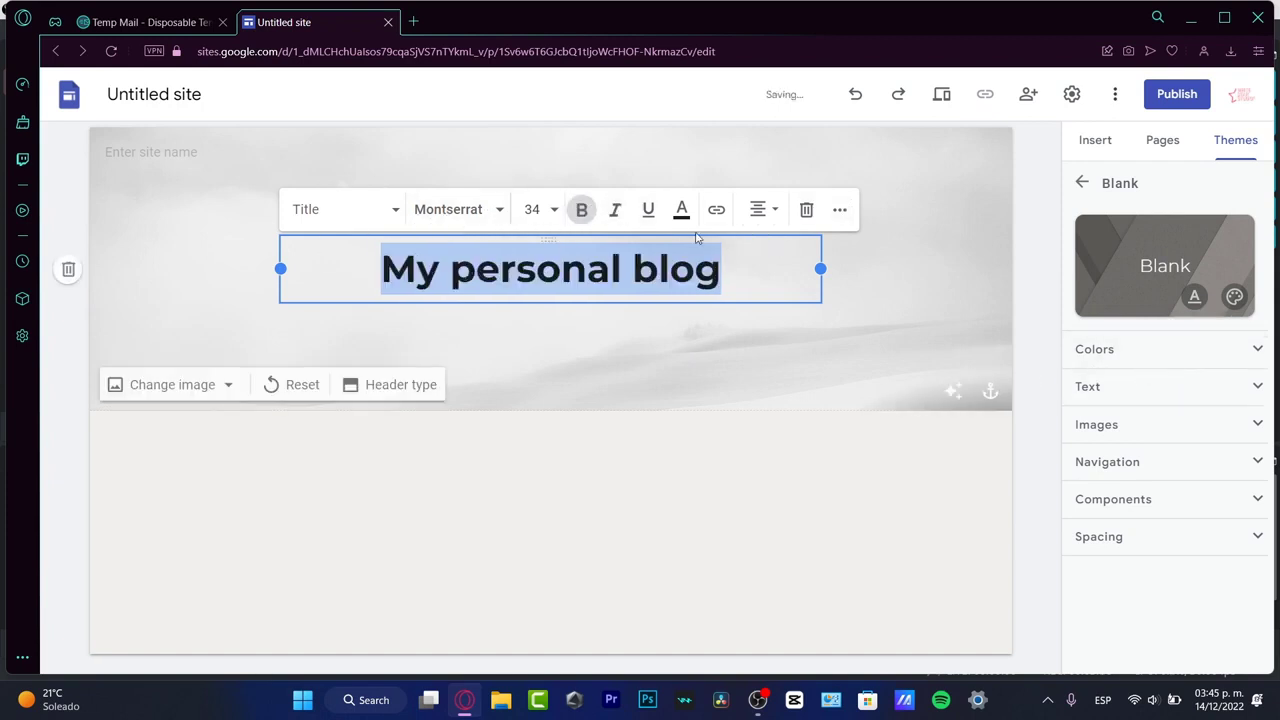
pyautogui.moveTo(721, 268); pyautogui.dragTo(387, 258)
pyautogui.click(680, 215)
pyautogui.click(588, 278)
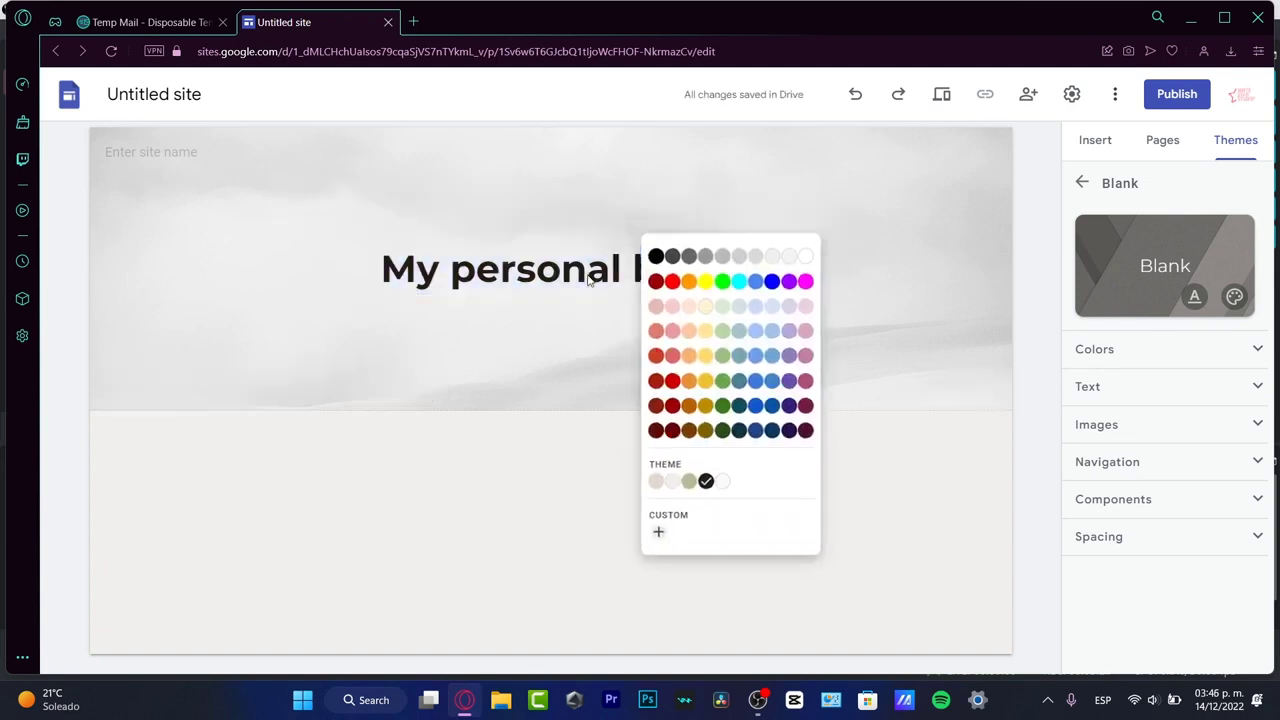
pyautogui.tripleClick(693, 271)
pyautogui.click(660, 483)
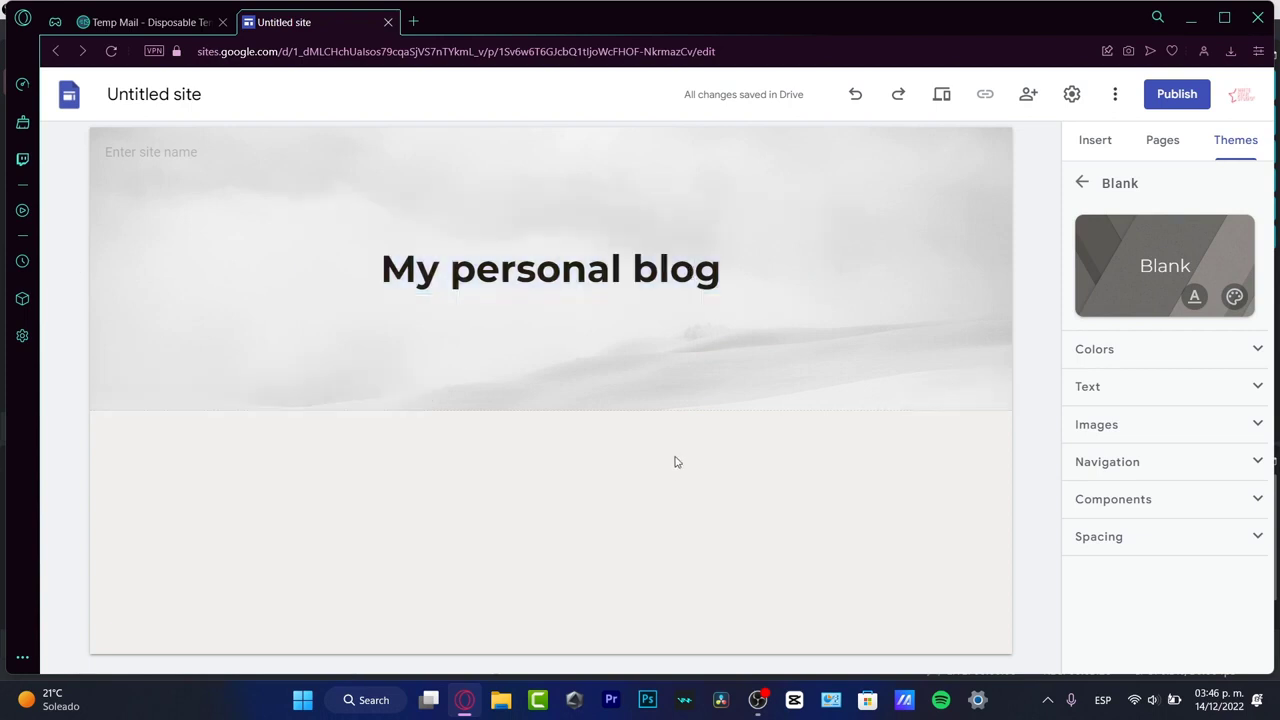
# - Upload a purple artwork image as the site logo and set its alt text to the blog owner's first name in possessive form plus "Blog"
pyautogui.moveTo(366, 366)
pyautogui.click(212, 155)
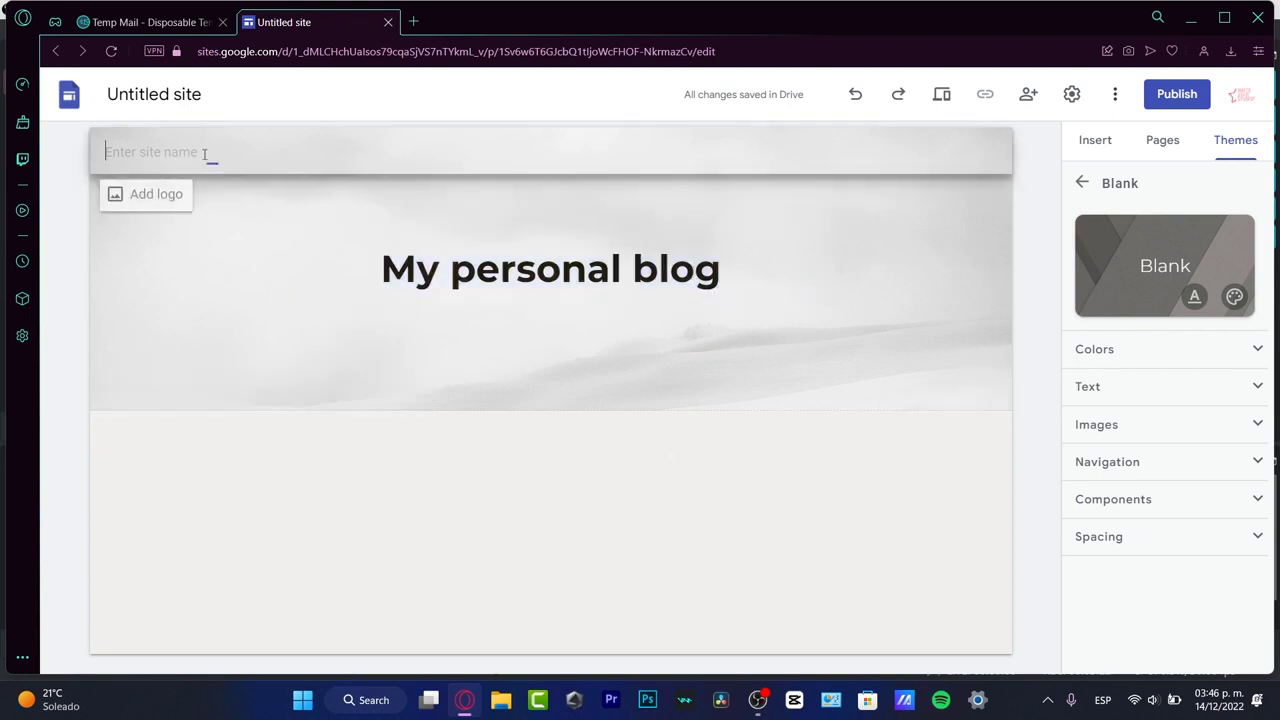
pyautogui.click(165, 195)
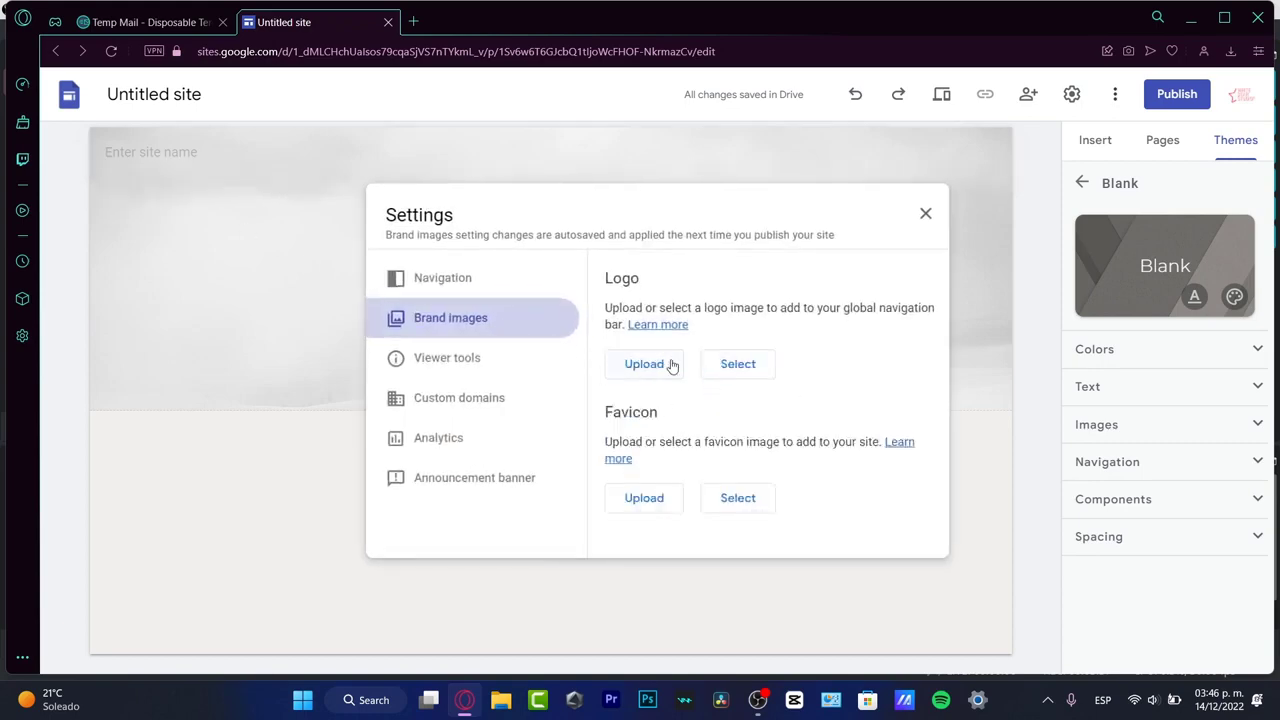
pyautogui.click(672, 366)
pyautogui.click(886, 493)
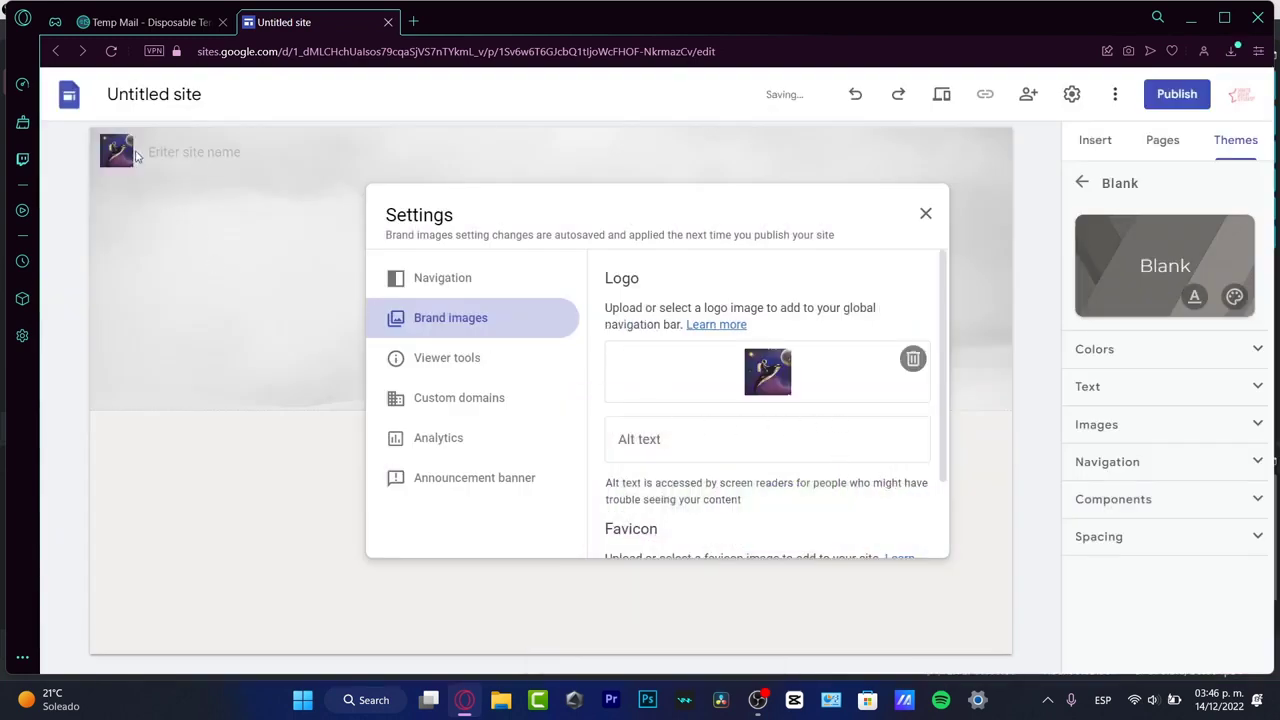
pyautogui.click(700, 454)
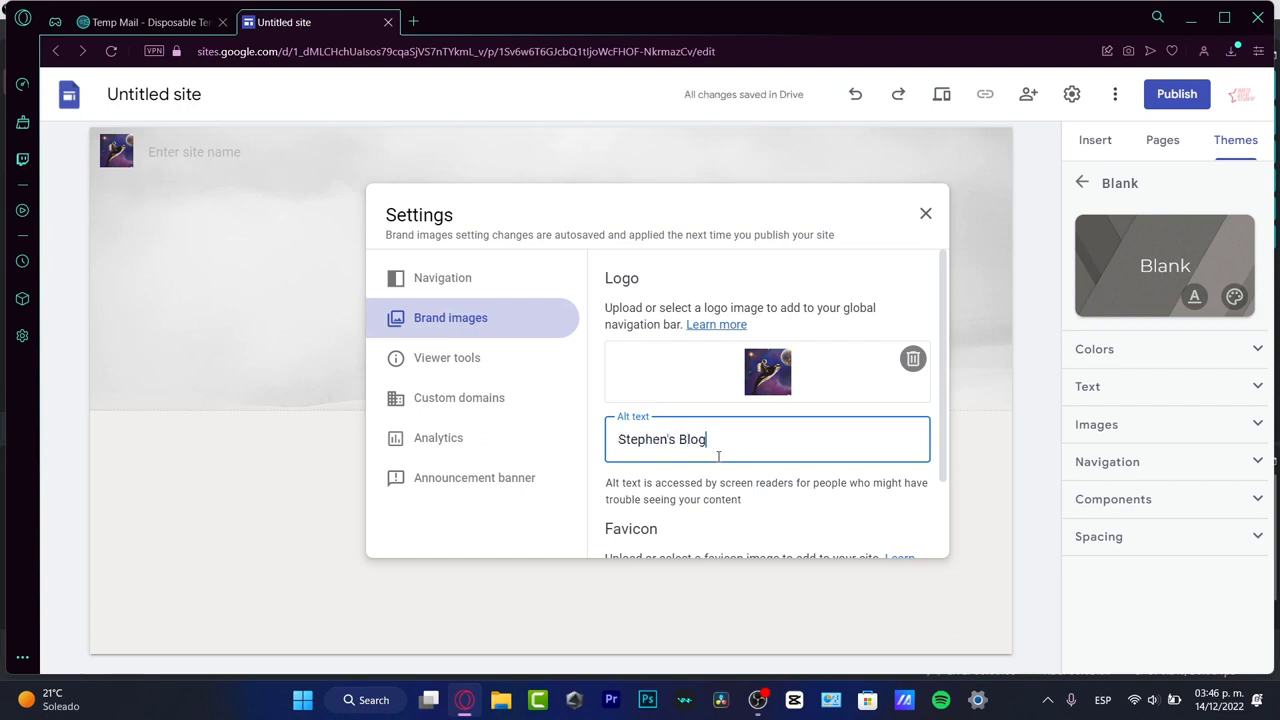
pyautogui.scroll(-2, 720, 460)
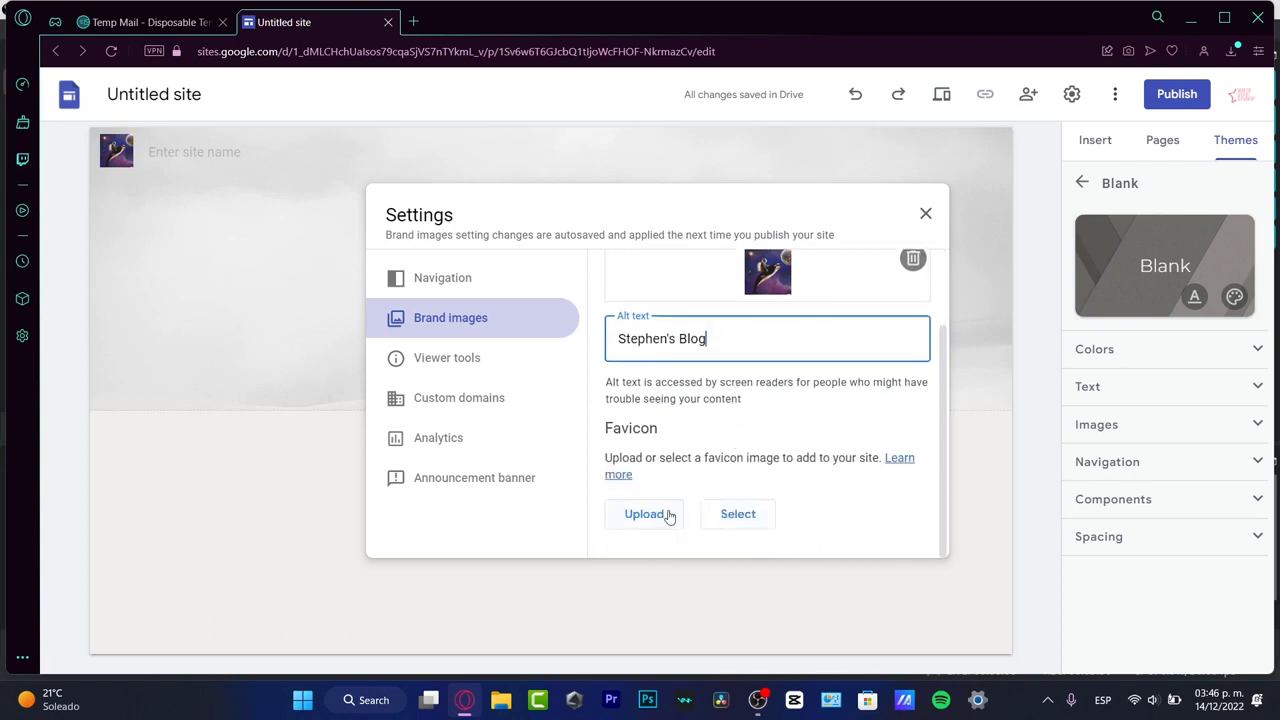
pyautogui.click(925, 214)
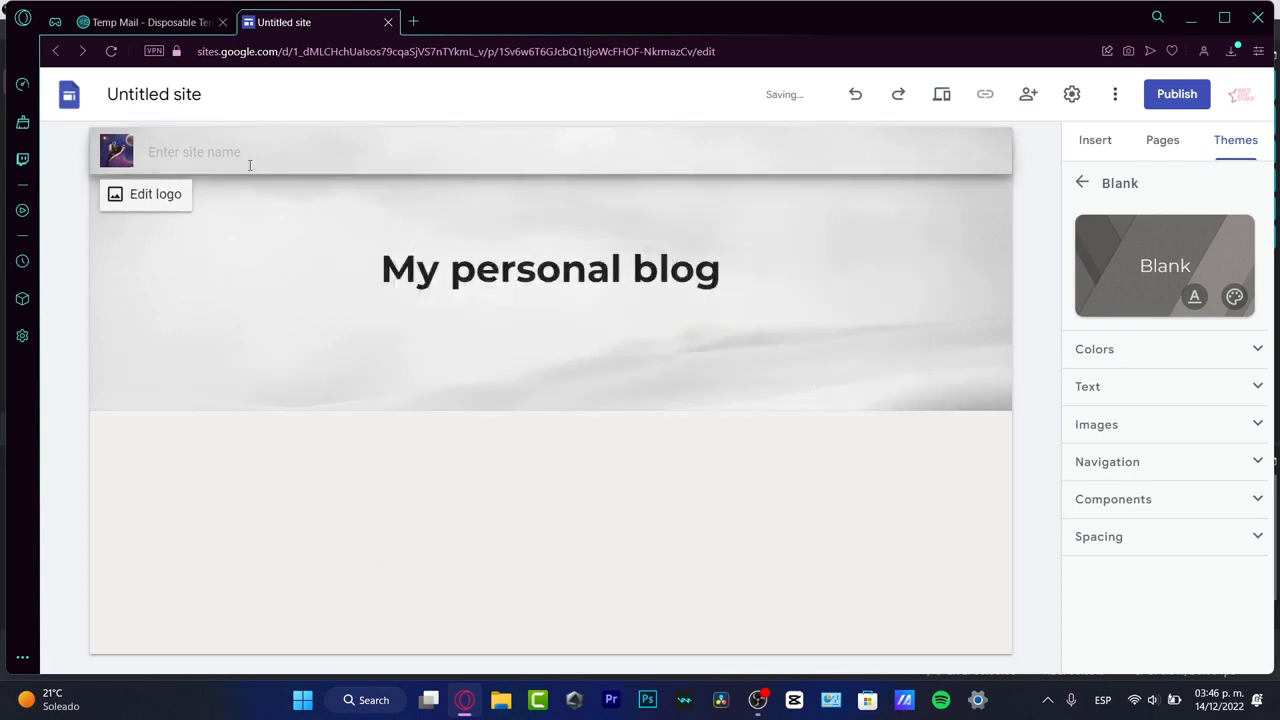
# - Name the site with the owner's first name in possessive form plus "Blog", and shift the page title toward the header's left side
pyautogui.click(250, 158)
pyautogui.write('S')
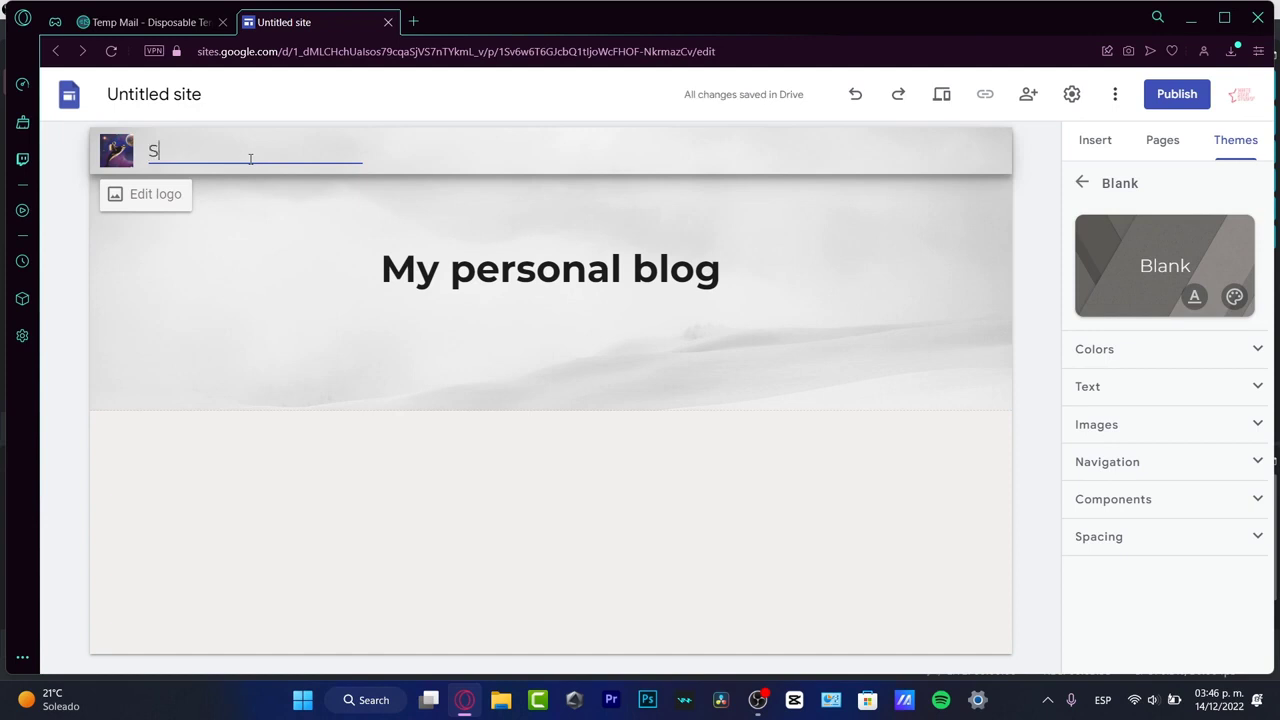
pyautogui.write("tephen's Blog")
pyautogui.click(289, 231)
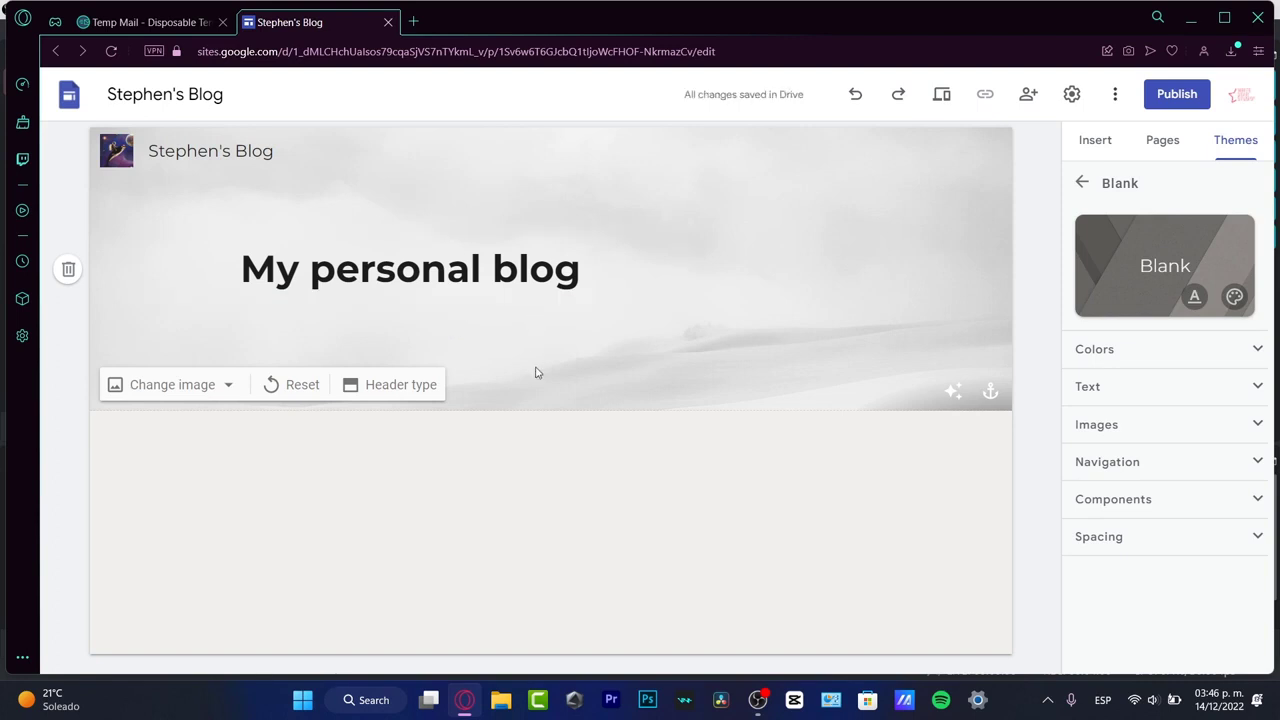
# - Insert the content block with one image beside a heading and text below the page header
pyautogui.click(1097, 143)
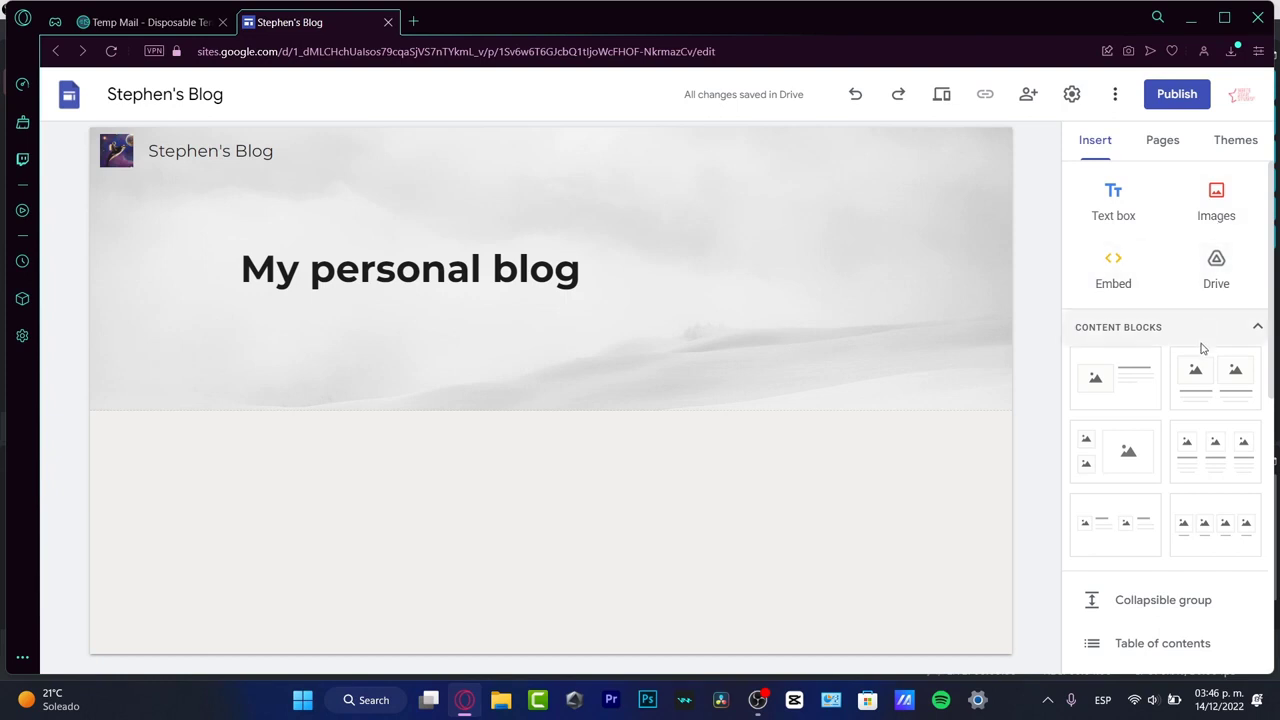
pyautogui.scroll(-3, 1200, 349)
pyautogui.scroll(3, 1202, 350)
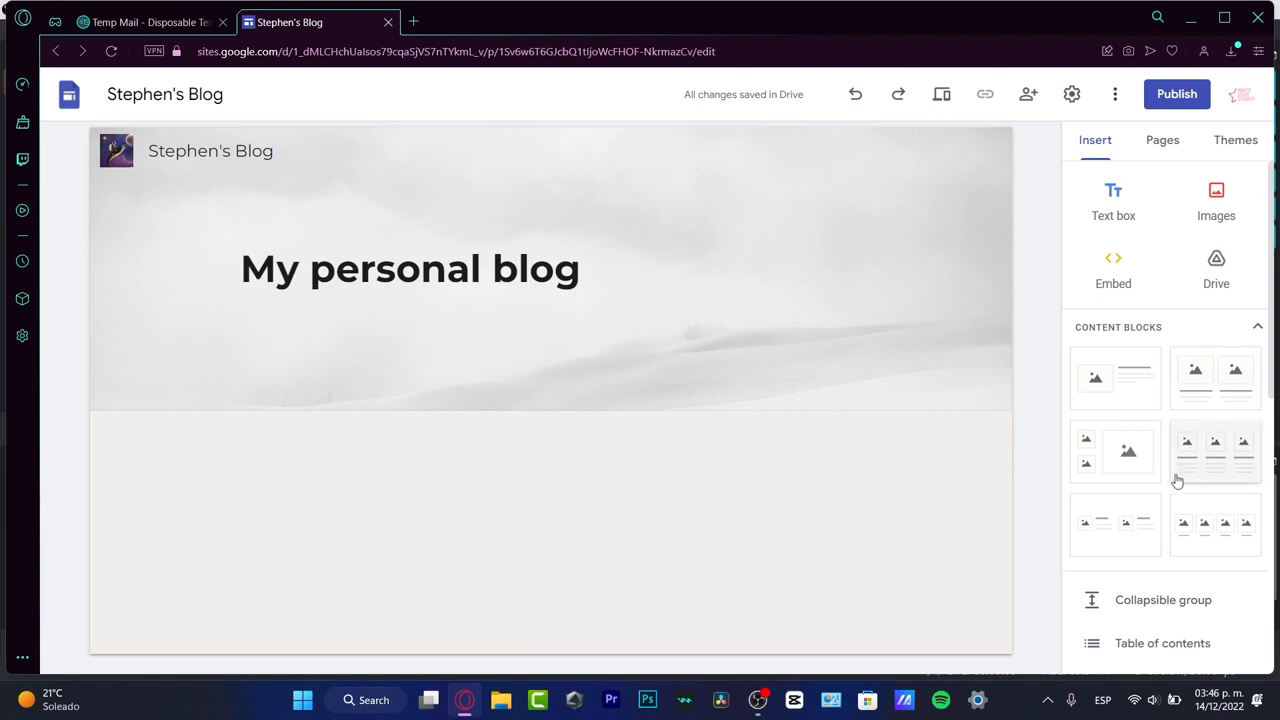
pyautogui.moveTo(1135, 386); pyautogui.dragTo(696, 465)
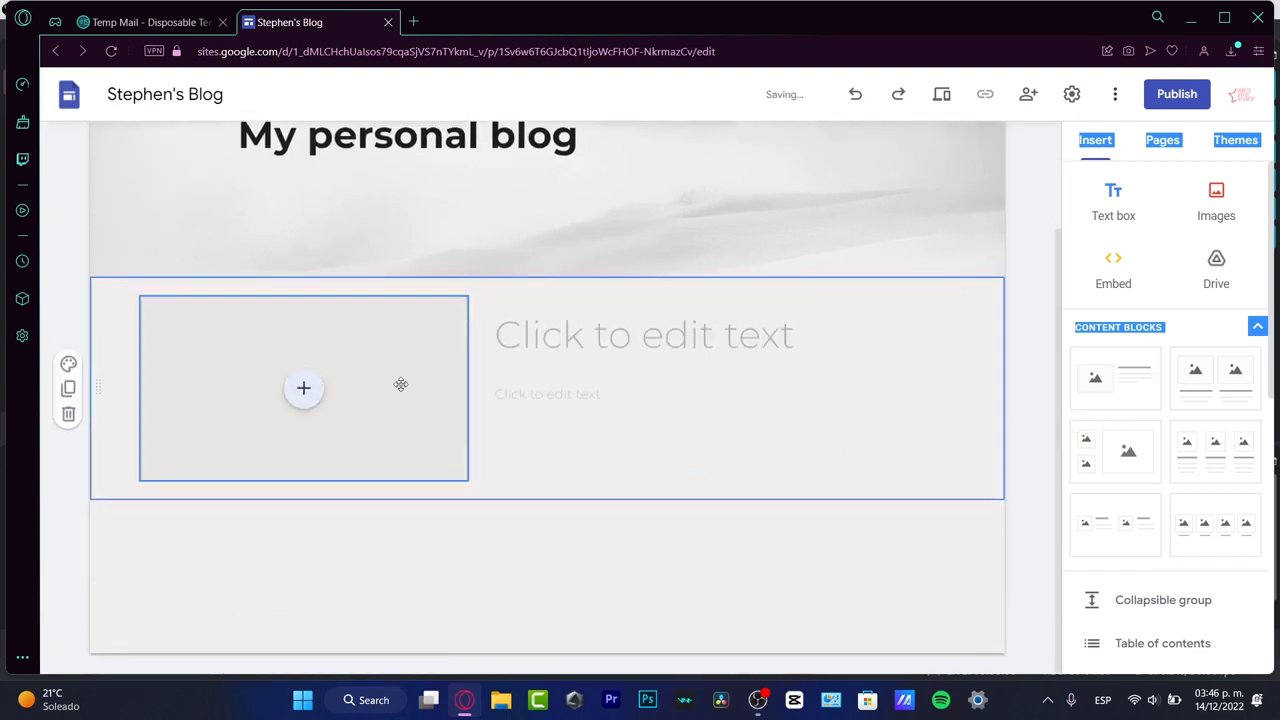
# - Enter "My first Post" as the block's heading and "Hey everybody this is my first post!" as its body text
pyautogui.click(574, 340)
pyautogui.write('M')
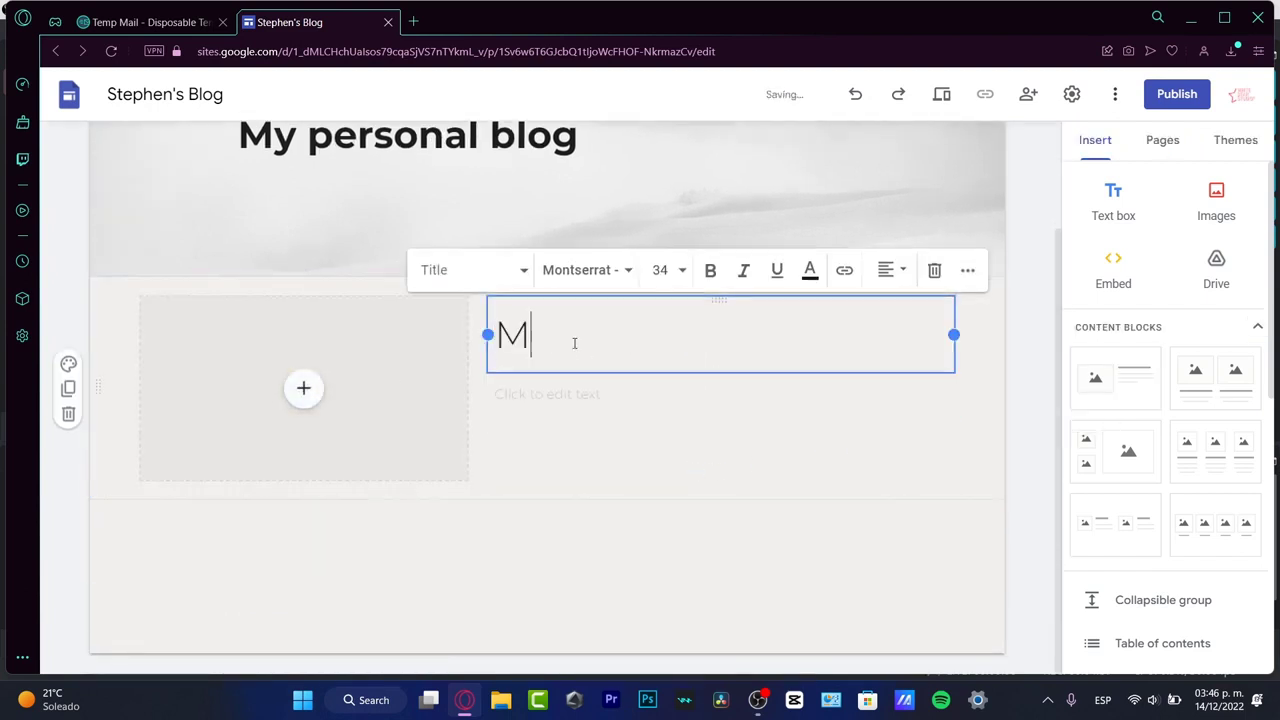
pyautogui.write('y firs')
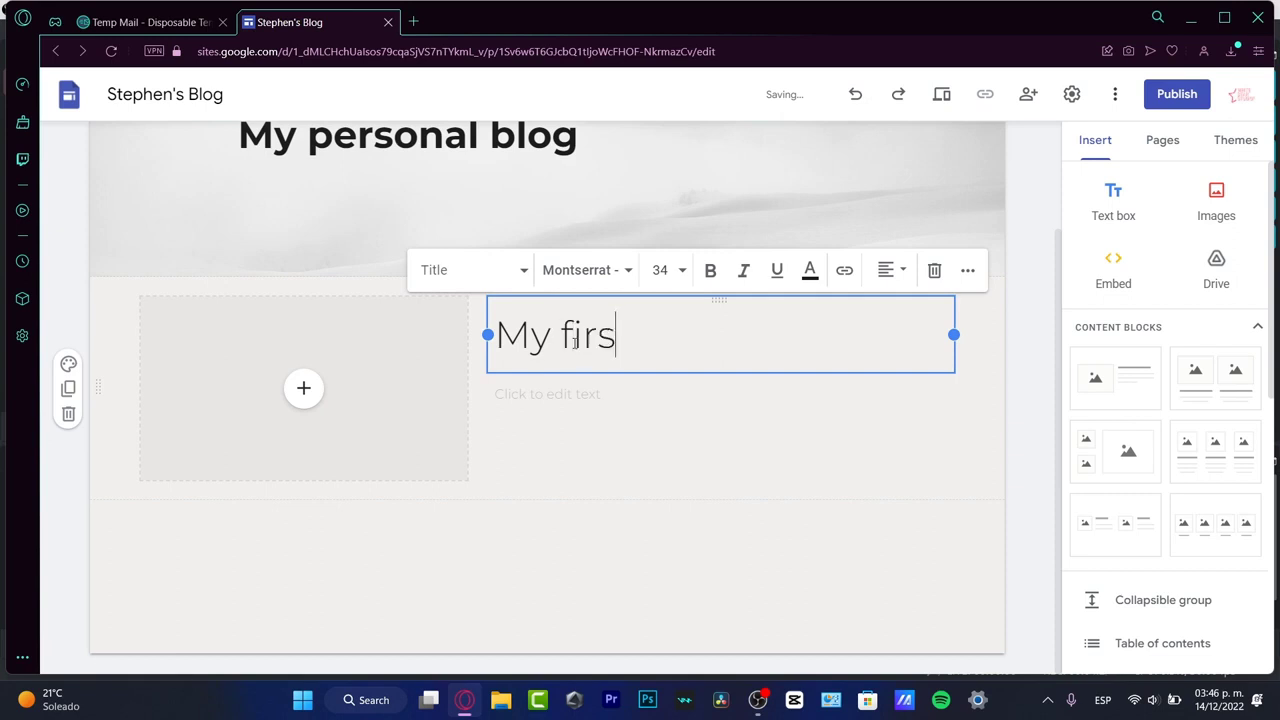
pyautogui.write('t Post')
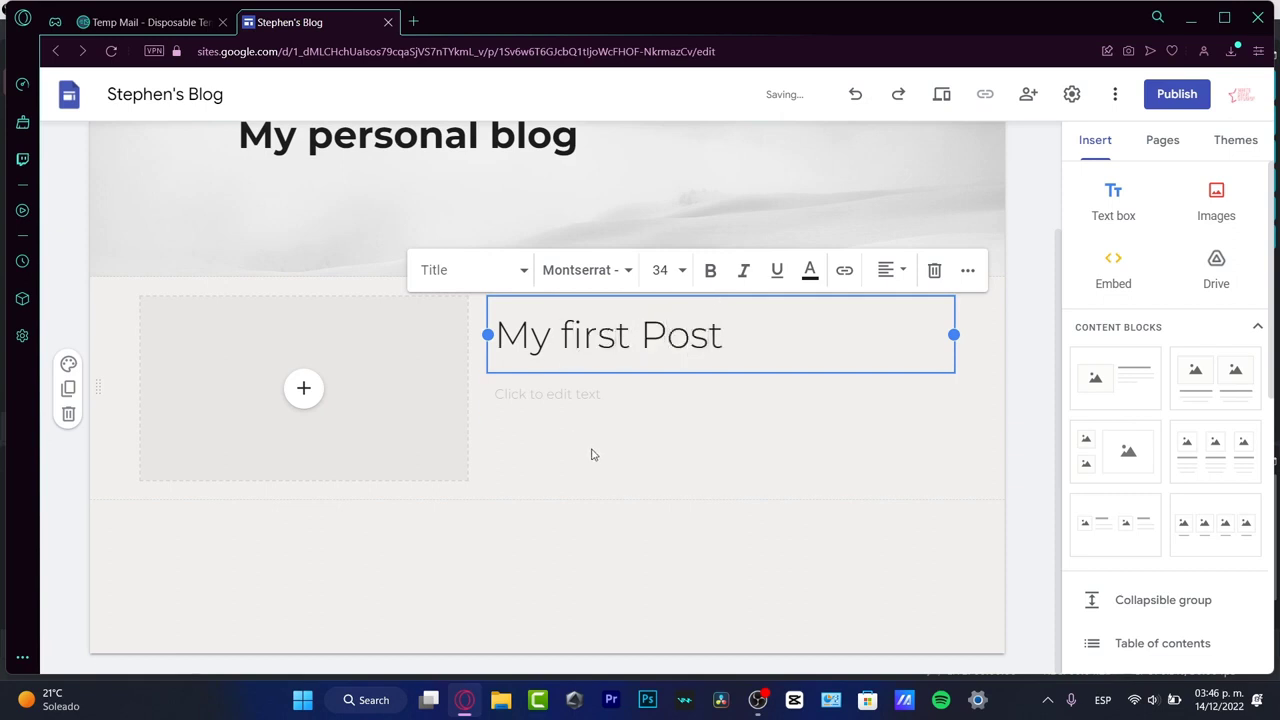
pyautogui.click(625, 392)
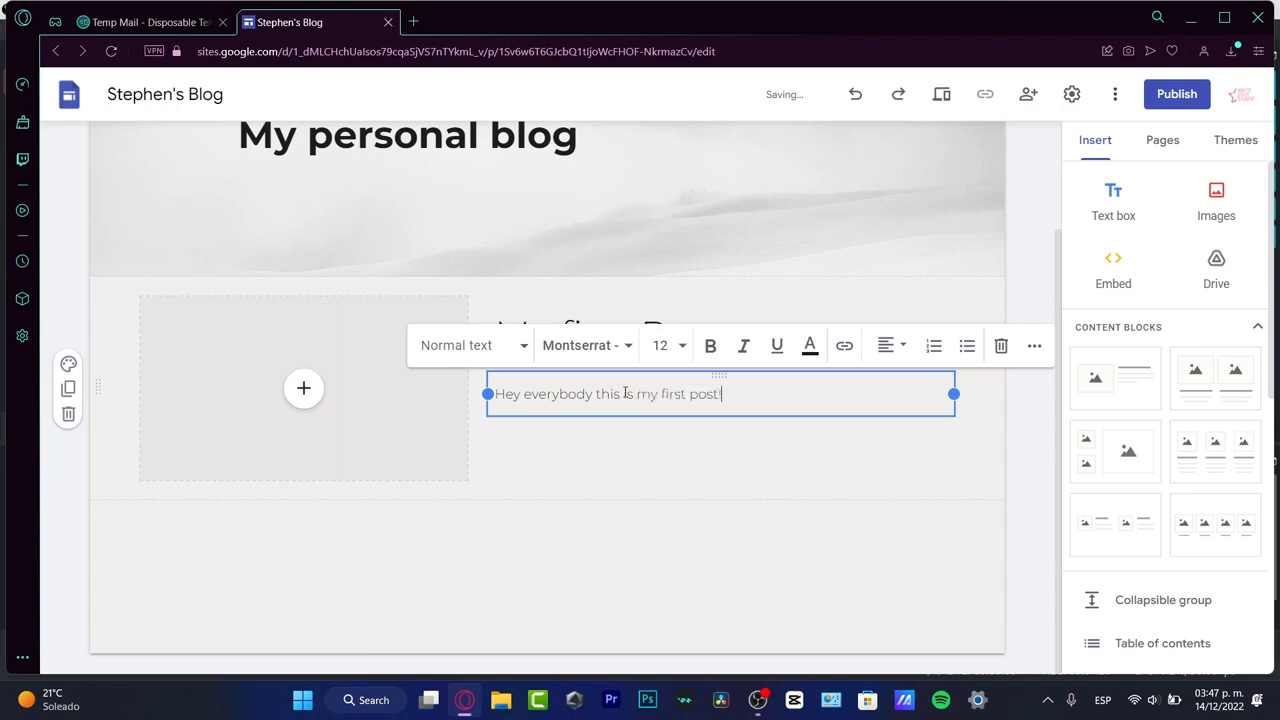
# - Fill the block's image placeholder with the black-and-white photo of hands and papers from a Google Images search for "writting"
pyautogui.click(312, 402)
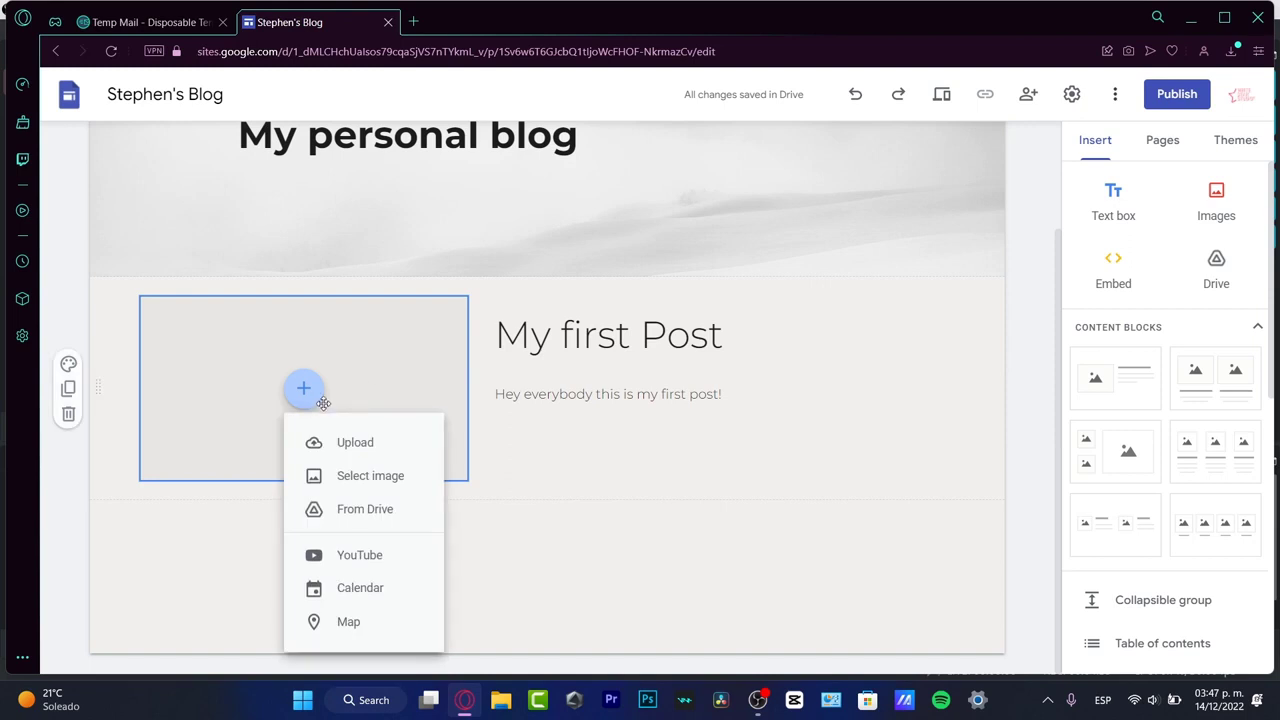
pyautogui.click(394, 475)
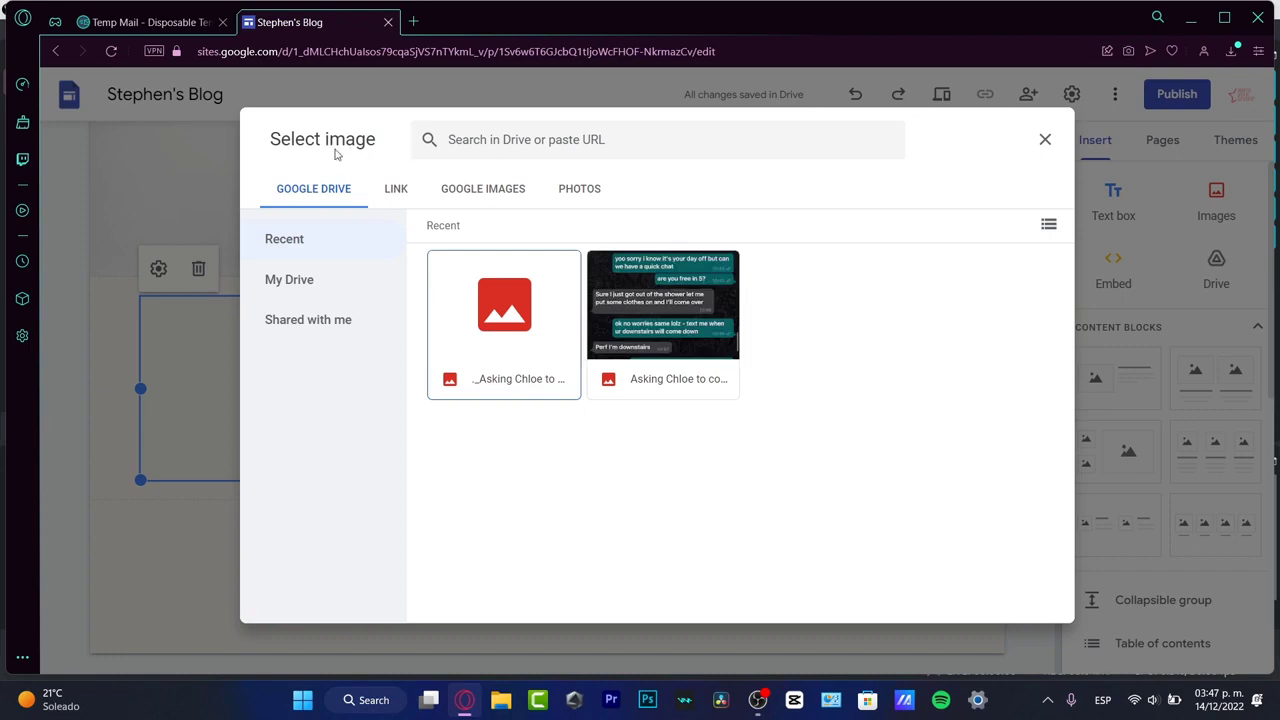
pyautogui.click(500, 182)
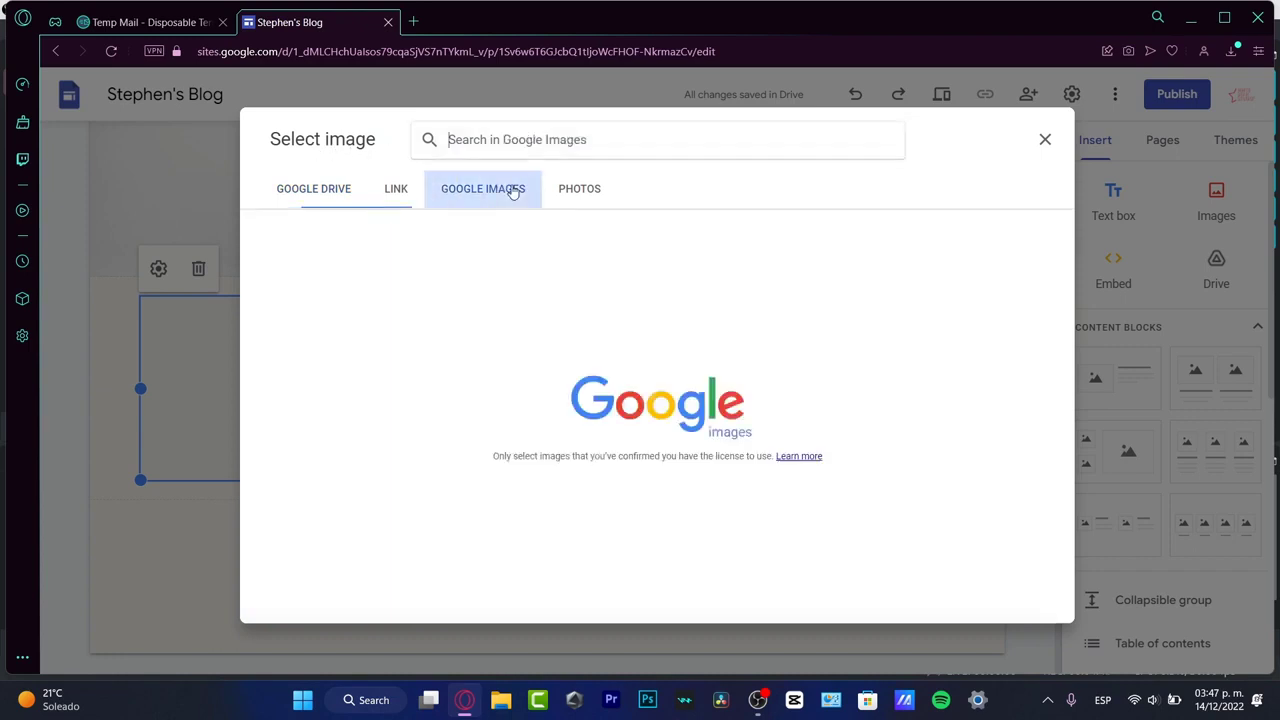
pyautogui.click(546, 140)
pyautogui.write('writting')
pyautogui.press('Return')
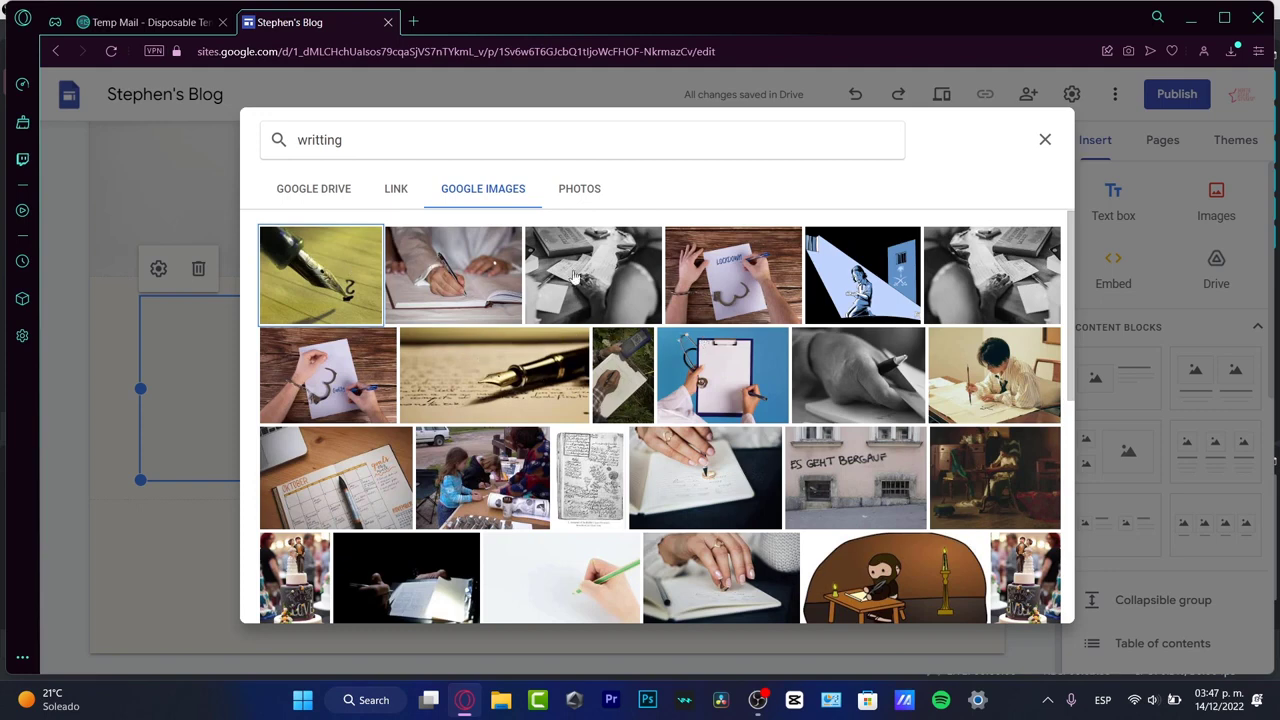
pyautogui.click(608, 273)
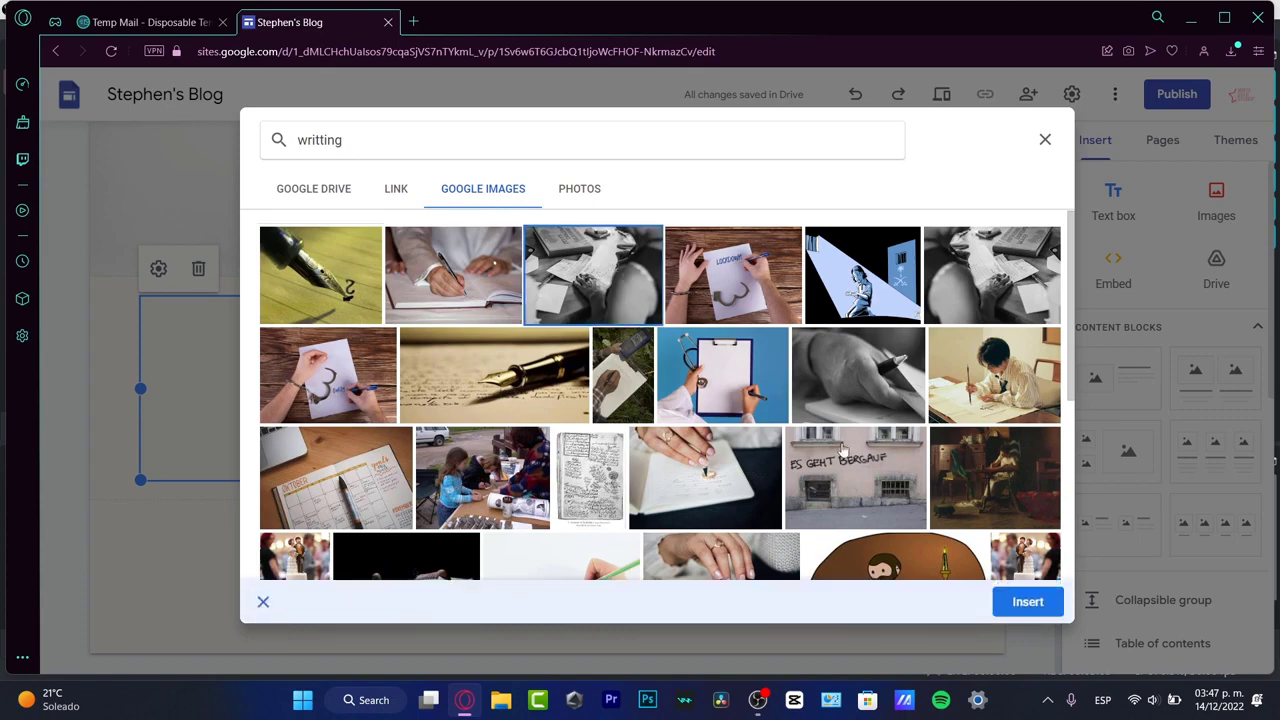
pyautogui.click(1018, 603)
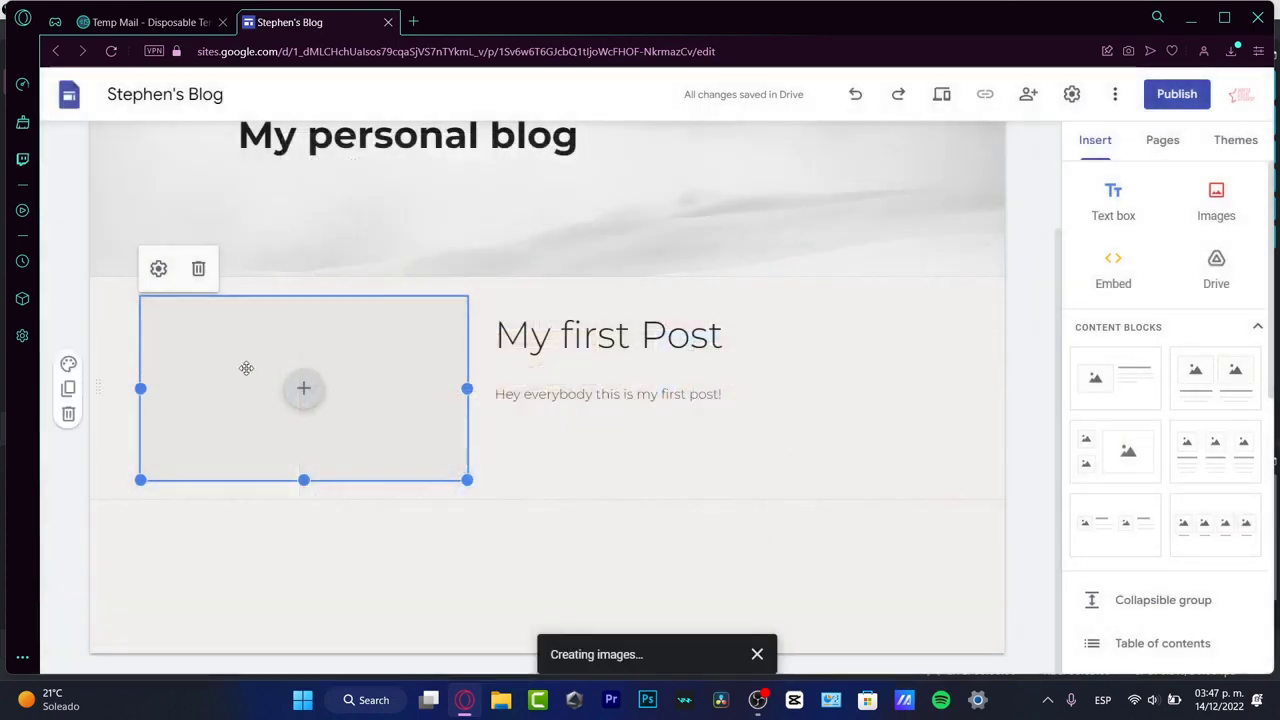
pyautogui.click(548, 458)
pyautogui.click(374, 374)
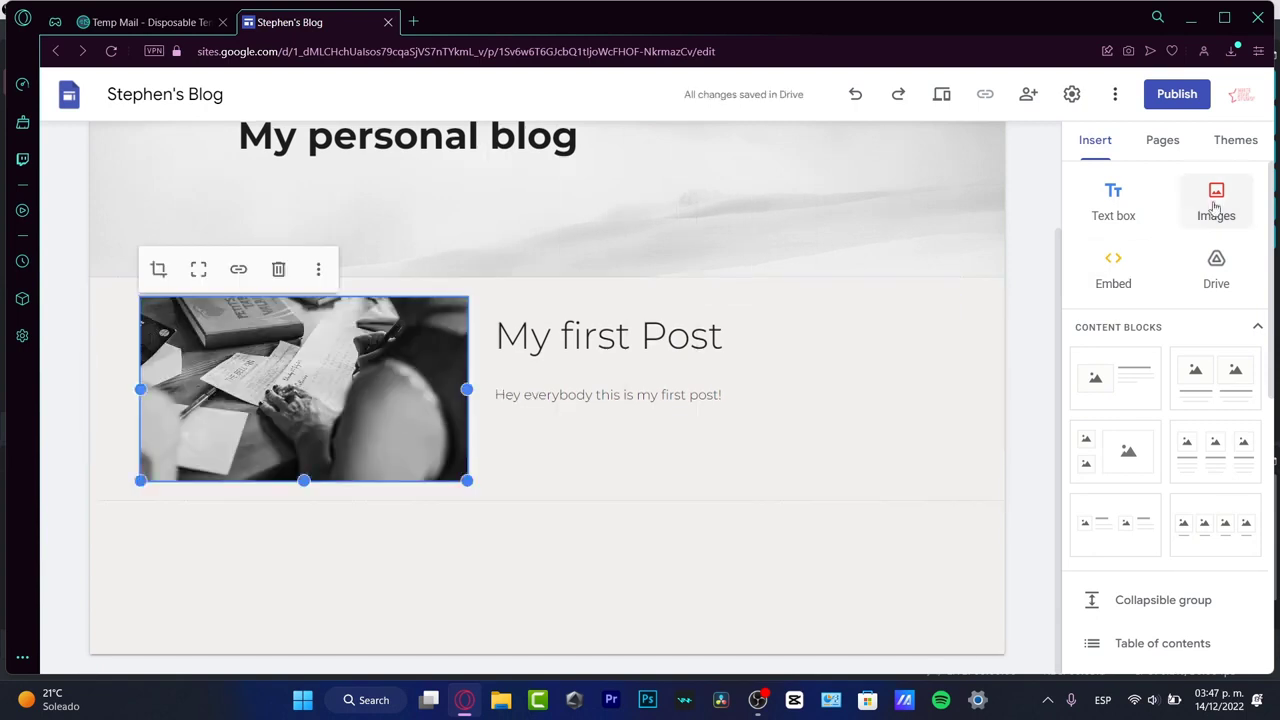
# - Examine the site's page list and the theme's navigation, image and text settings
pyautogui.click(1162, 139)
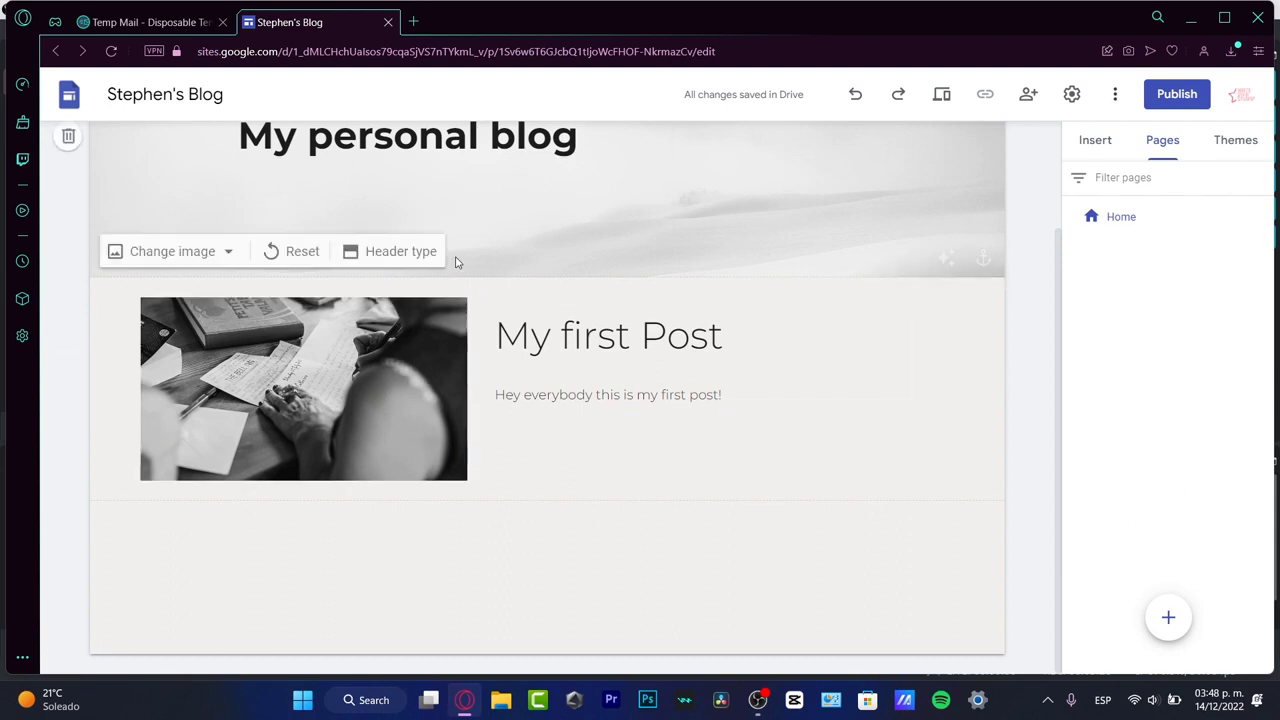
pyautogui.click(1235, 140)
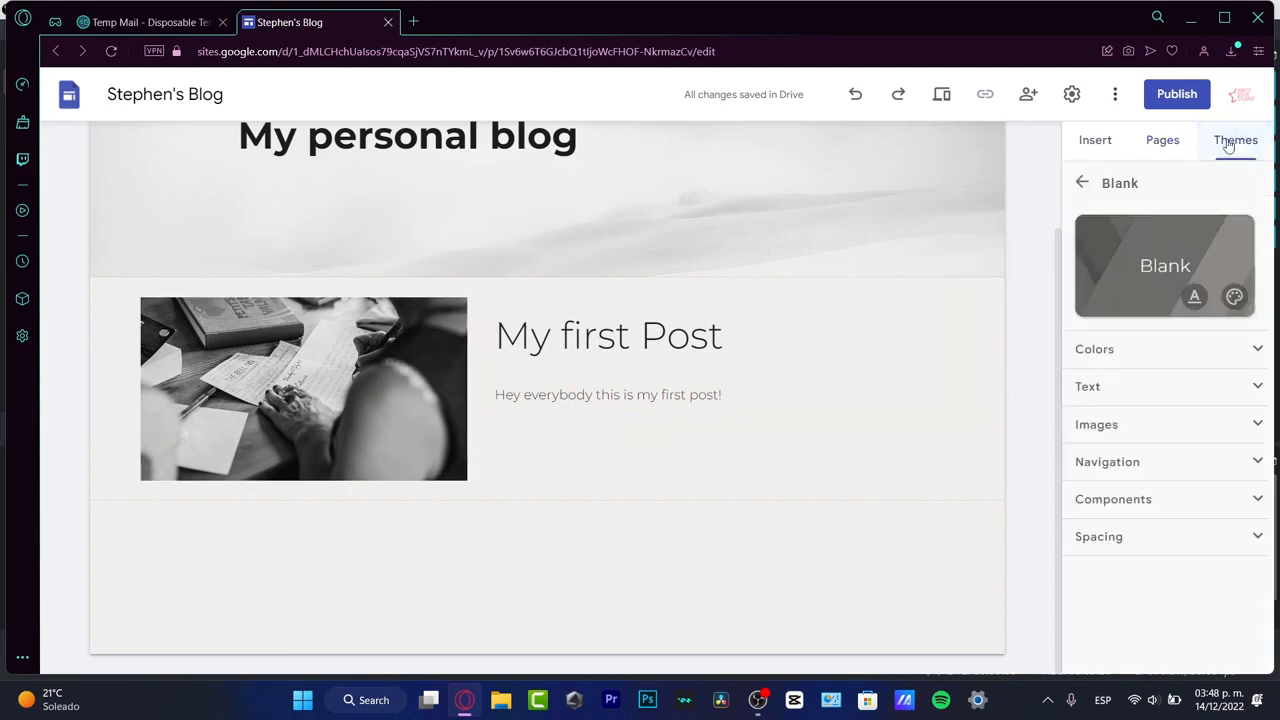
pyautogui.click(1200, 538)
pyautogui.click(1200, 512)
pyautogui.click(1197, 470)
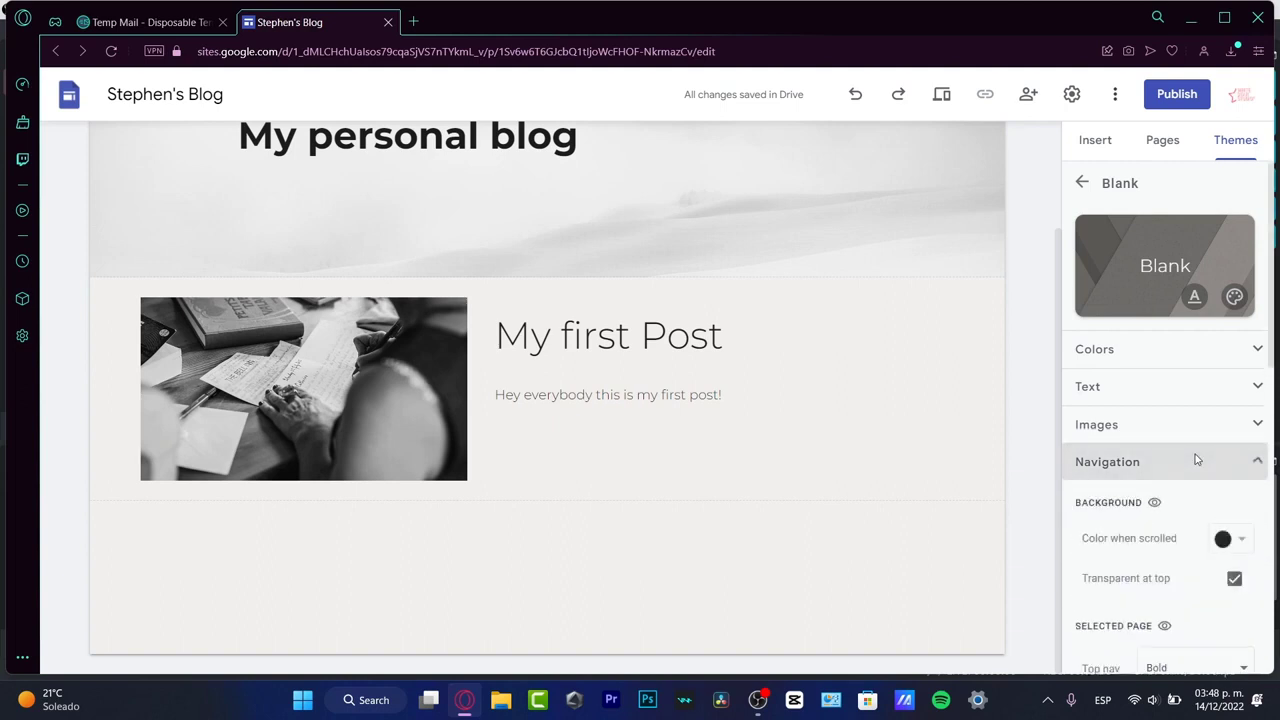
pyautogui.click(1195, 432)
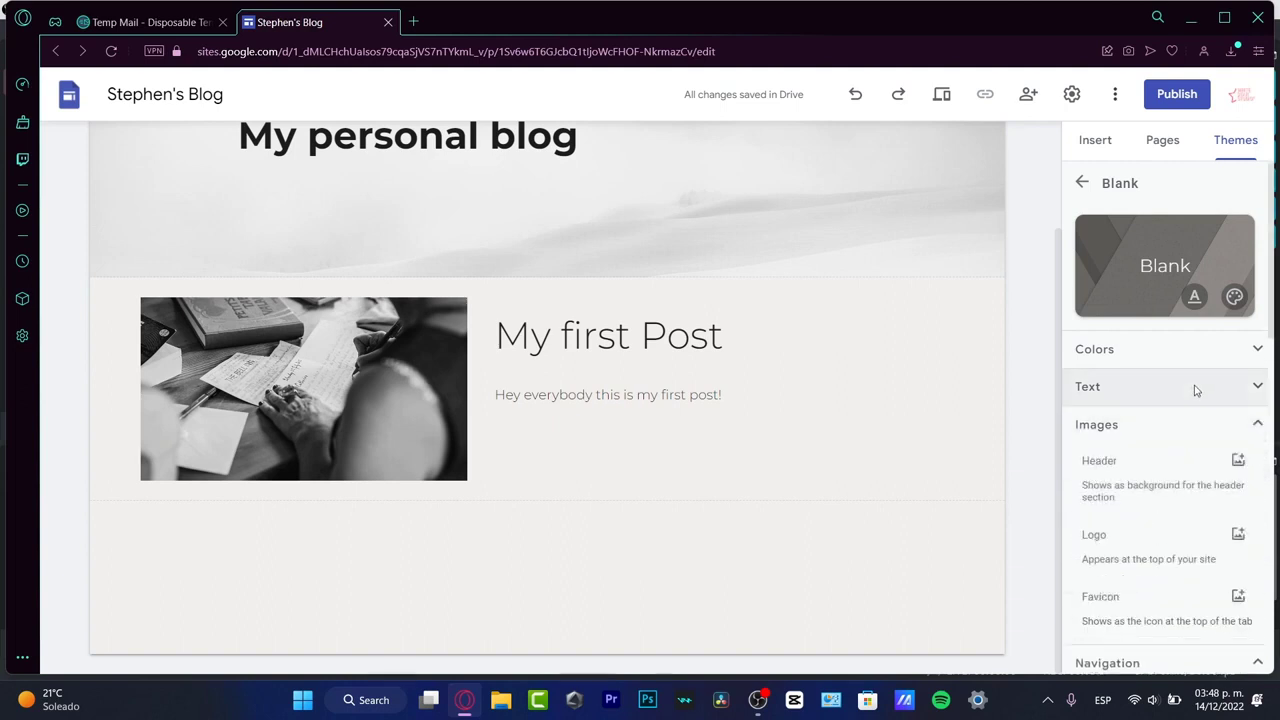
pyautogui.click(1169, 387)
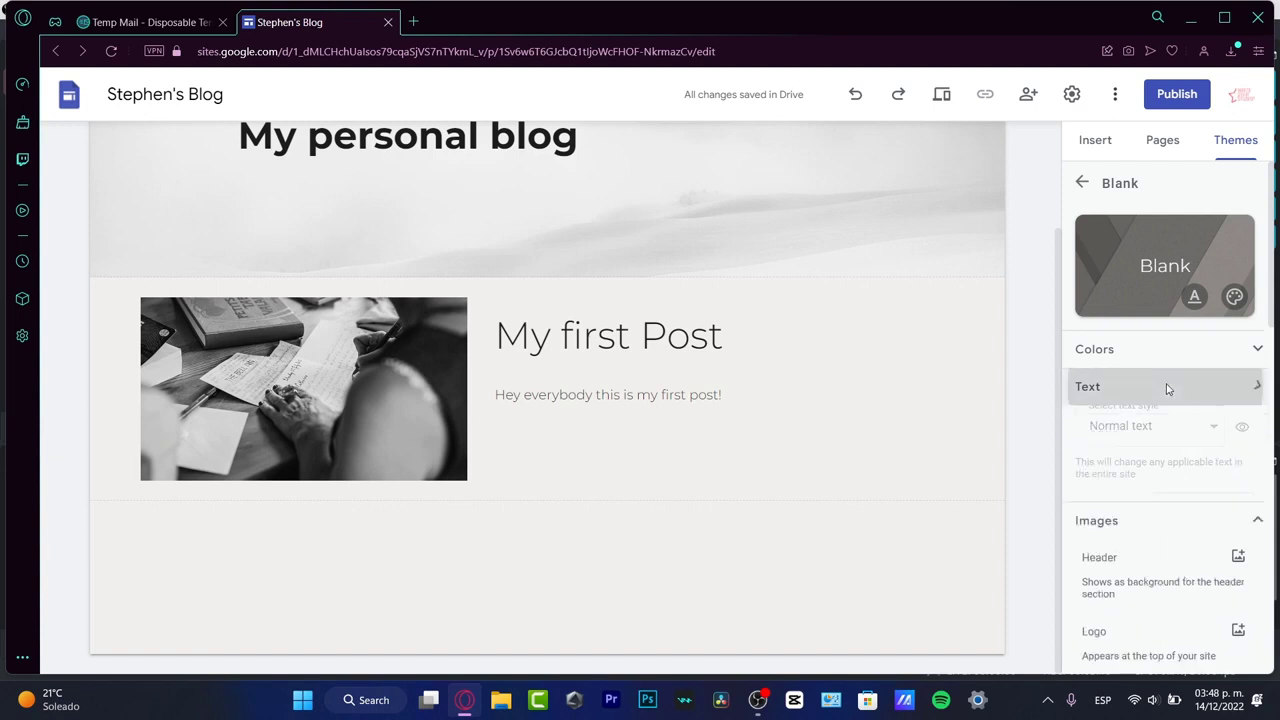
pyautogui.click(1097, 139)
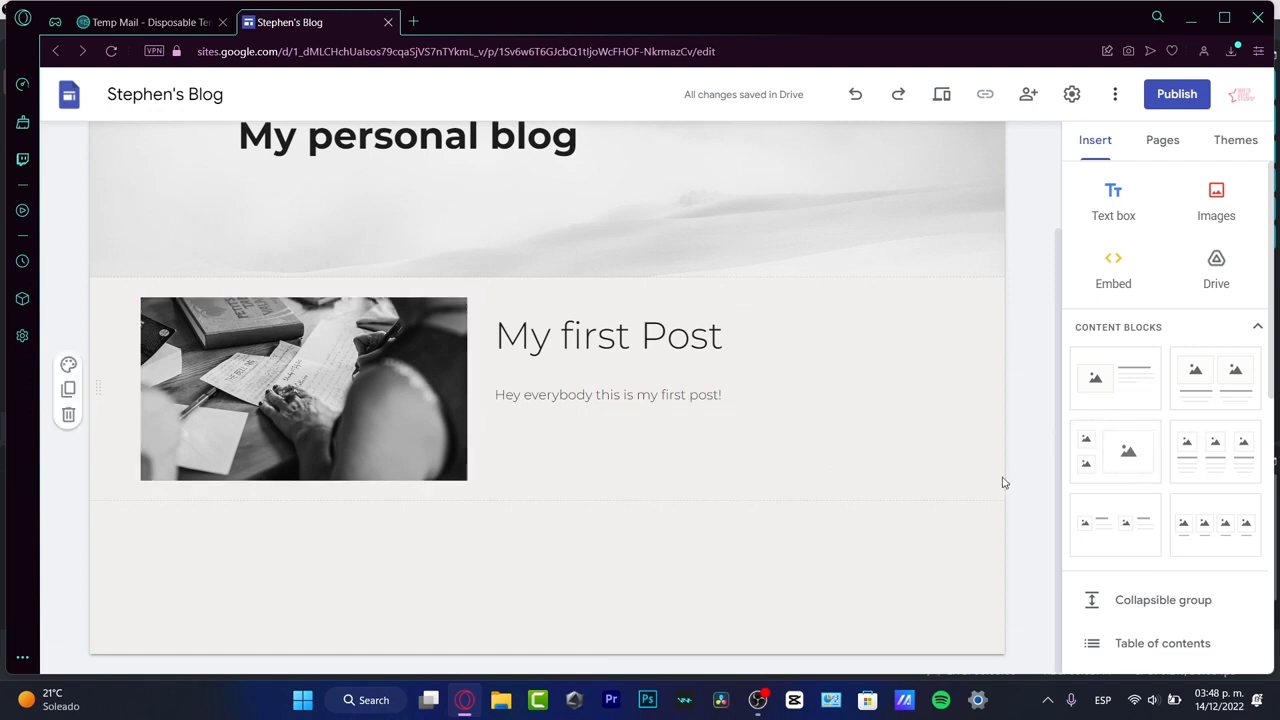
pyautogui.scroll(-3, 1100, 488)
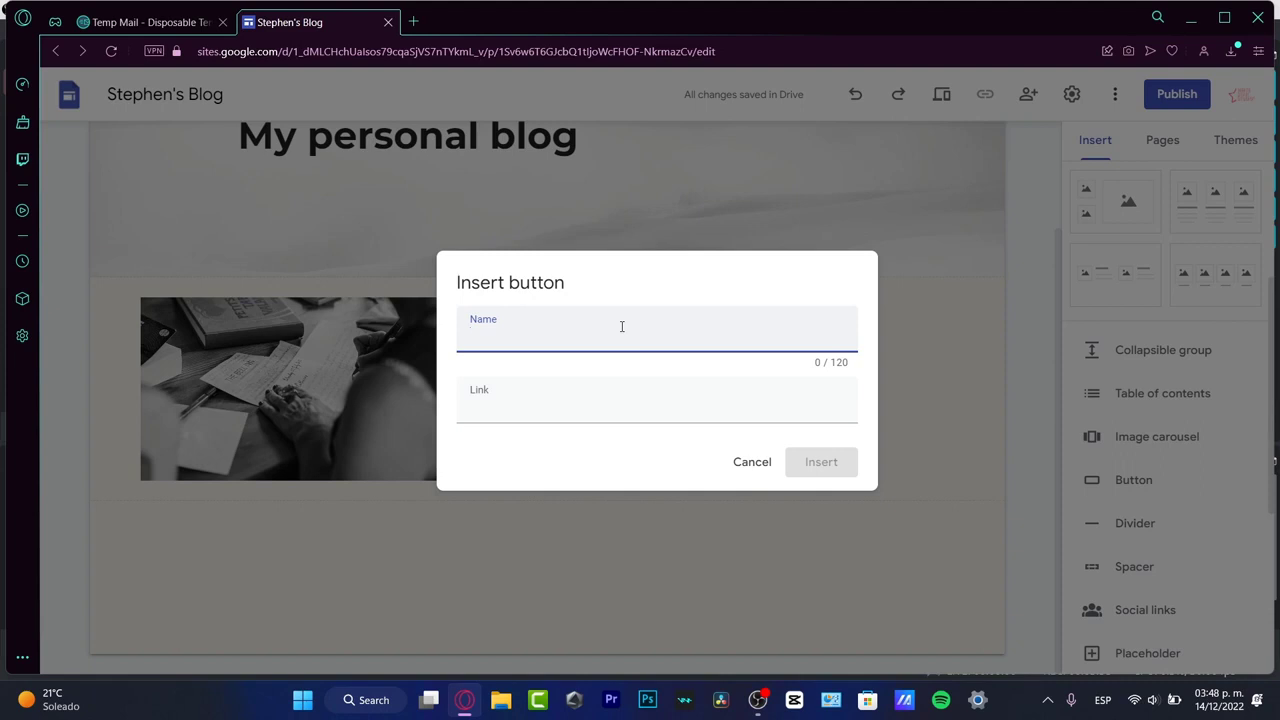
pyautogui.write('lick here')
pyautogui.click(704, 416)
pyautogui.write('www.instagram.com')
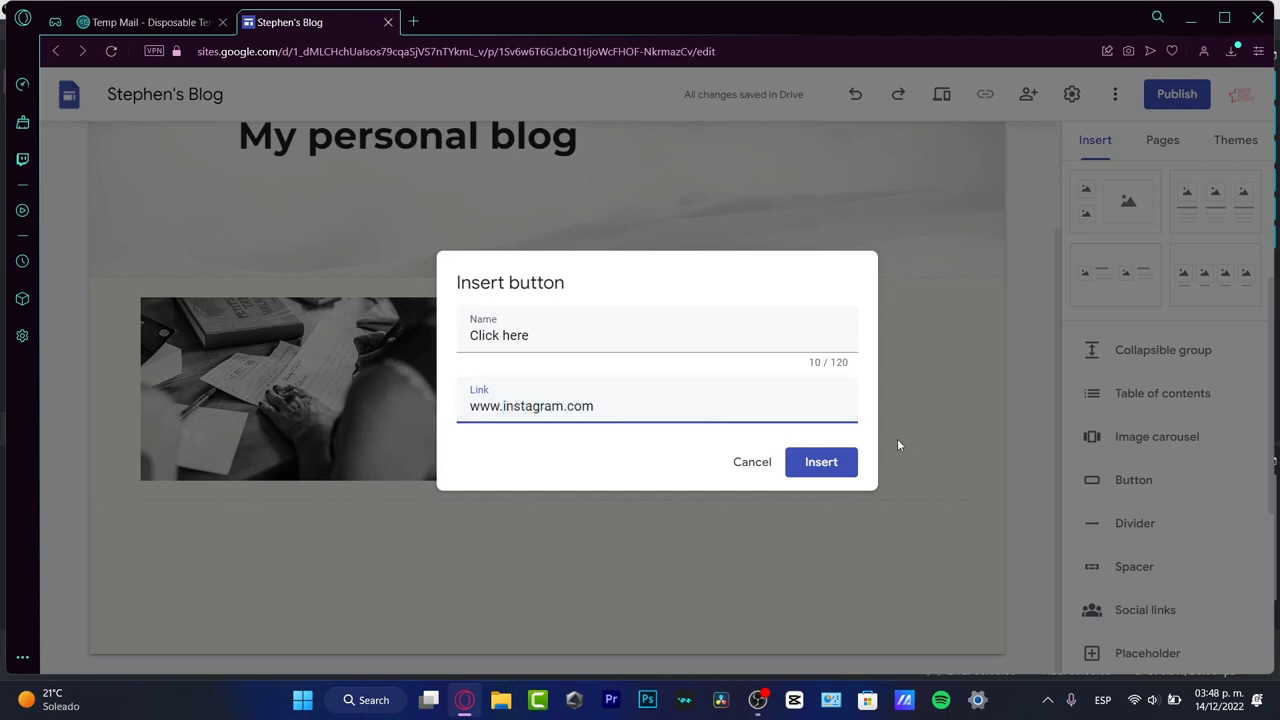
pyautogui.click(846, 463)
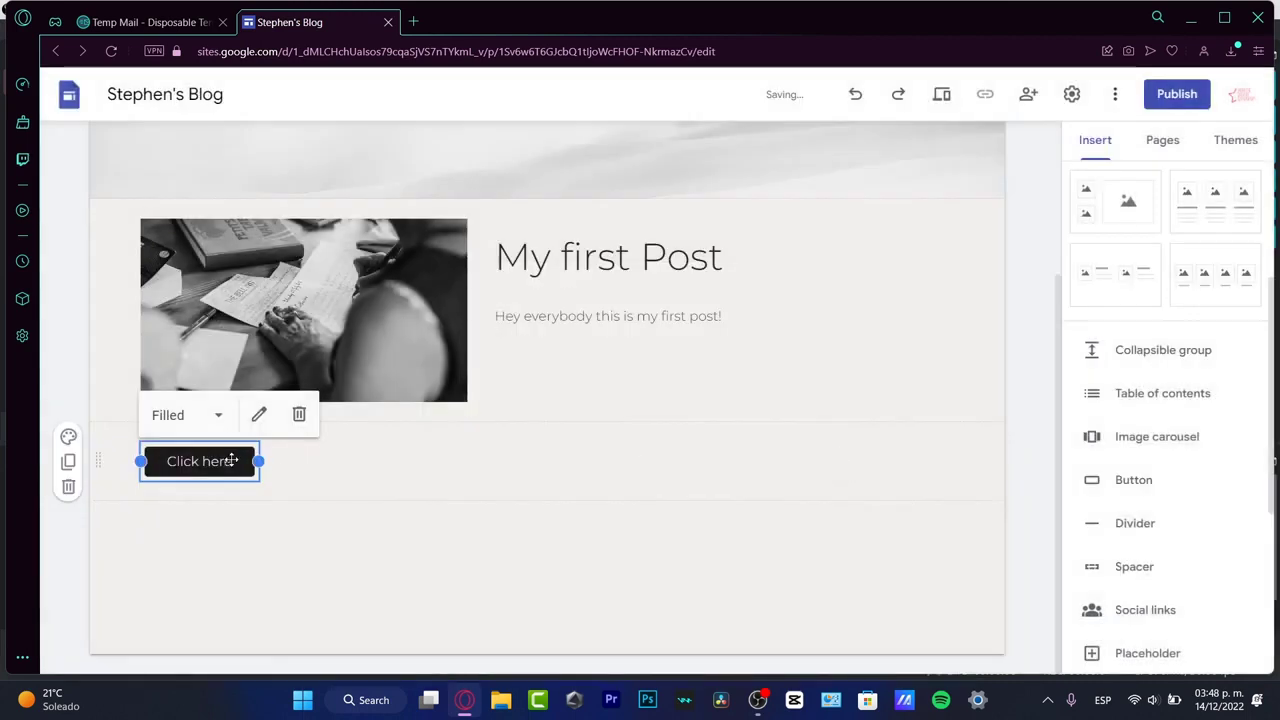
pyautogui.moveTo(231, 460); pyautogui.dragTo(925, 462)
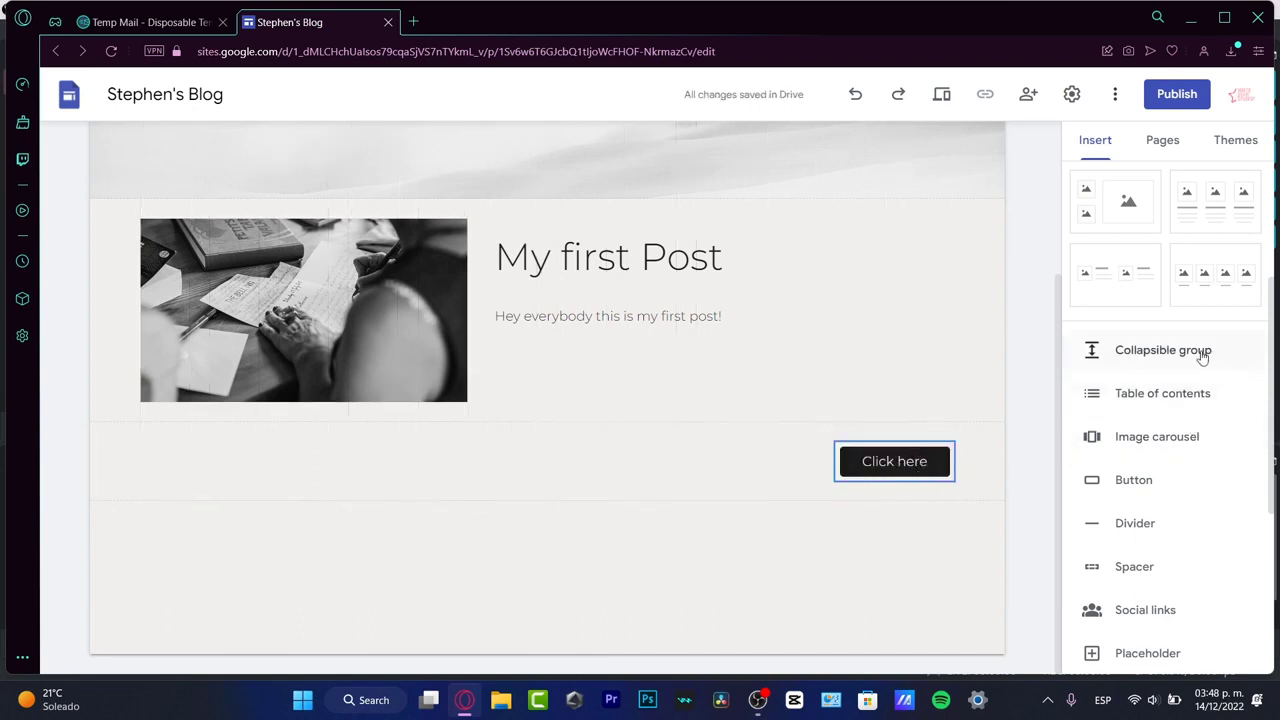
# - Add a narrow text box below the button reading "HIT ME UP ON MY INSTAGRAM", with its text centred
pyautogui.scroll(-3, 1163, 452)
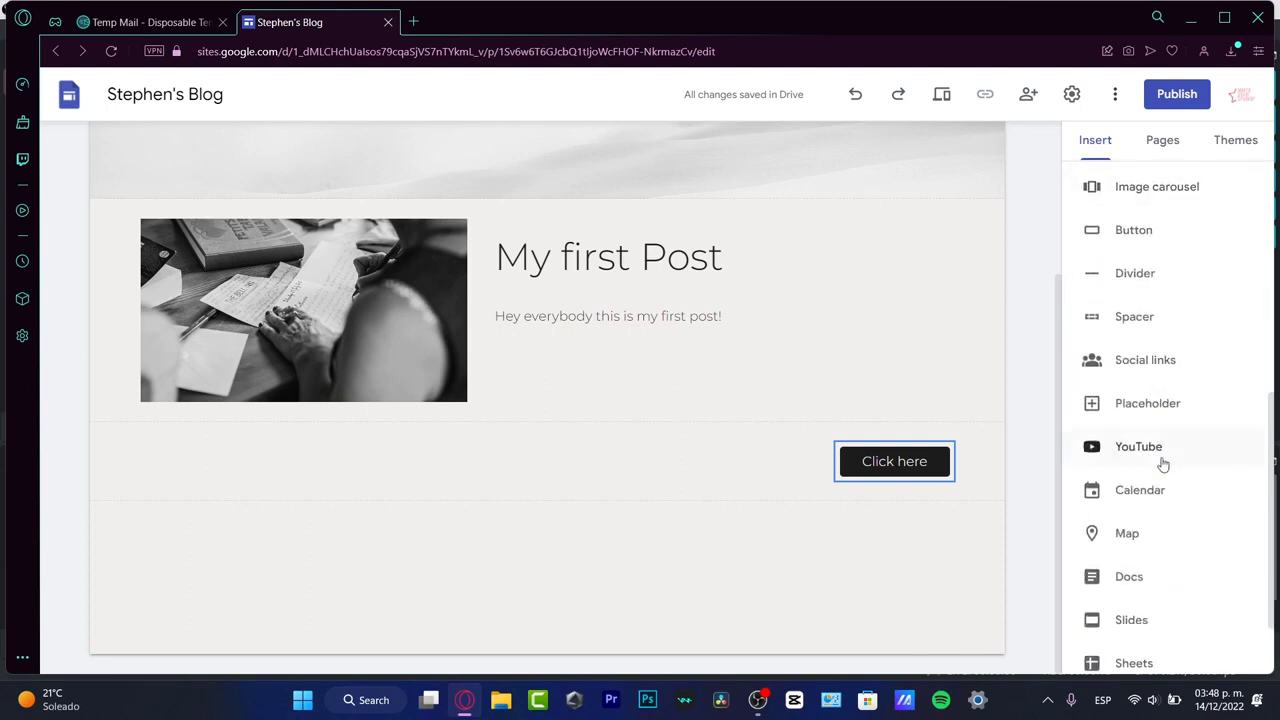
pyautogui.scroll(5, 1178, 512)
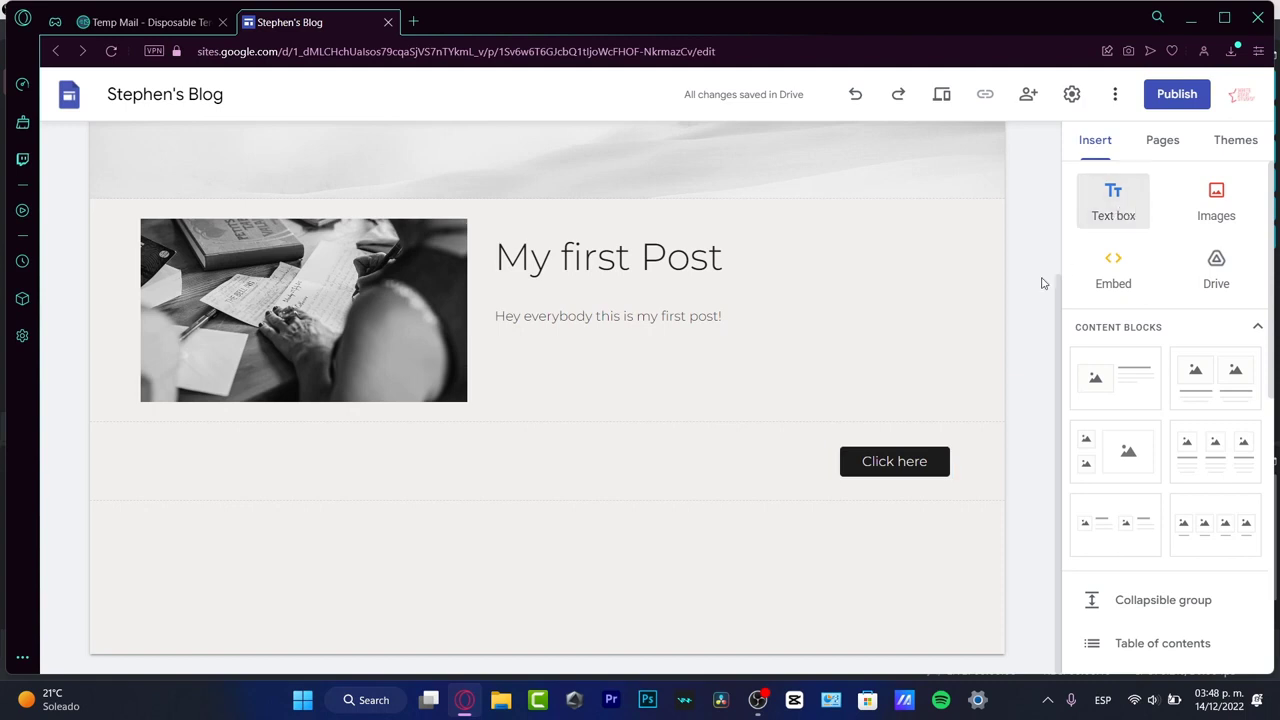
pyautogui.click(1111, 193)
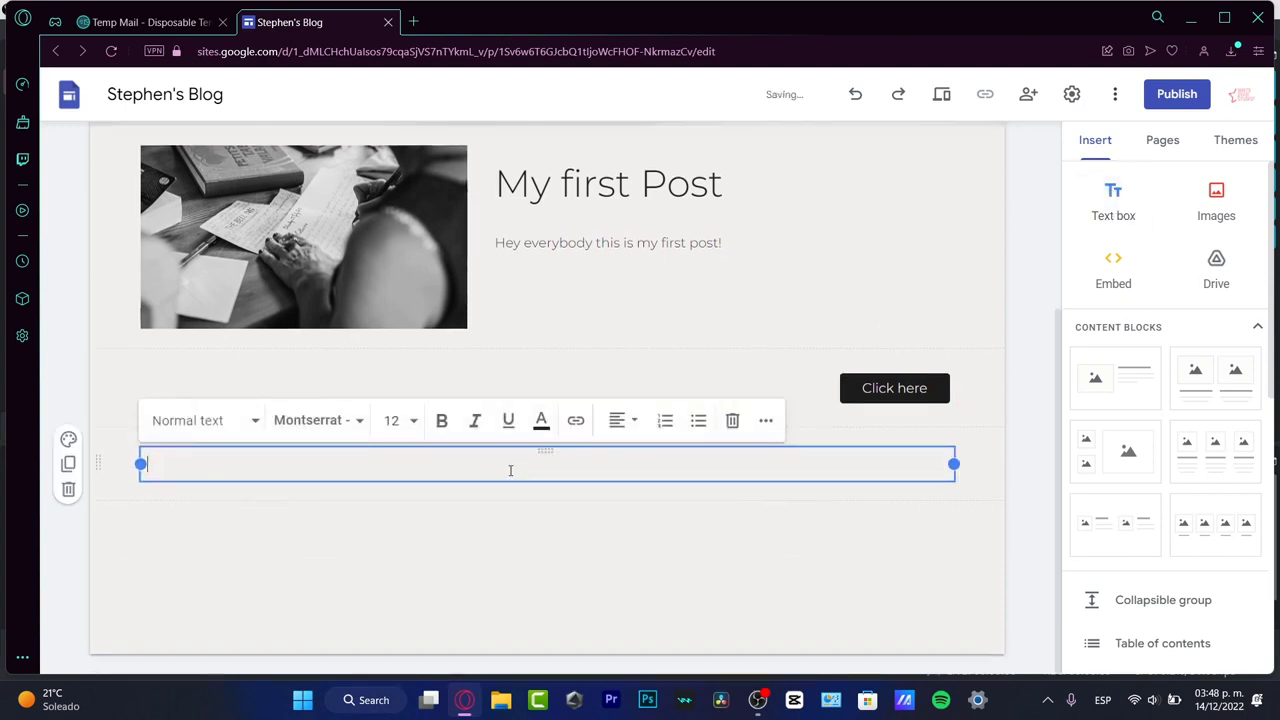
pyautogui.write('P')
pyautogui.press('BackSpace')
pyautogui.write('TAGRAM')
pyautogui.moveTo(954, 464); pyautogui.dragTo(397, 472)
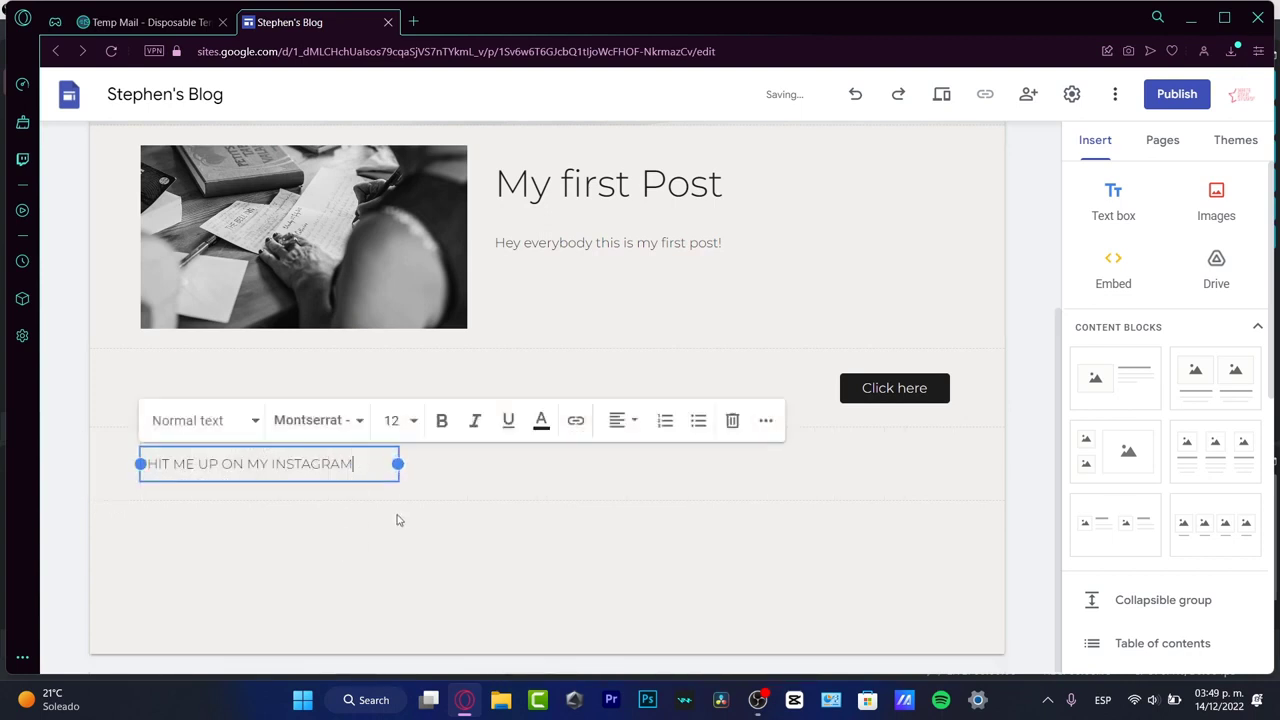
pyautogui.click(614, 421)
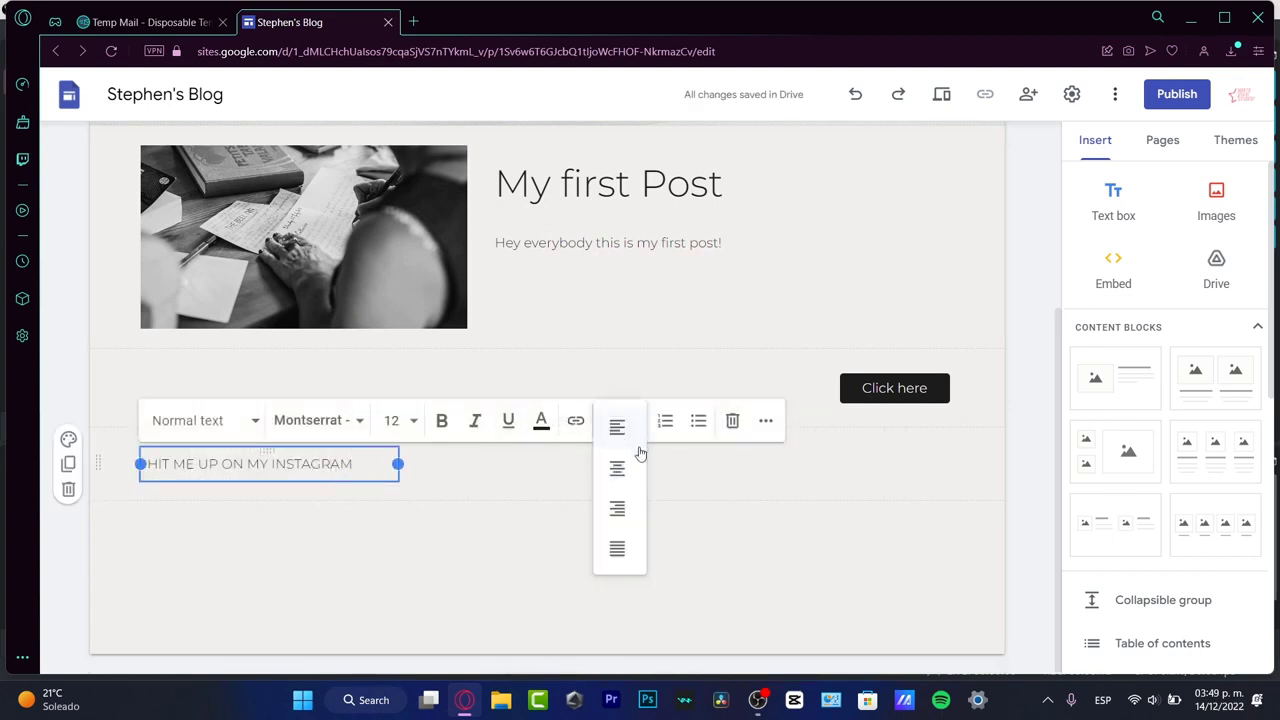
pyautogui.click(618, 469)
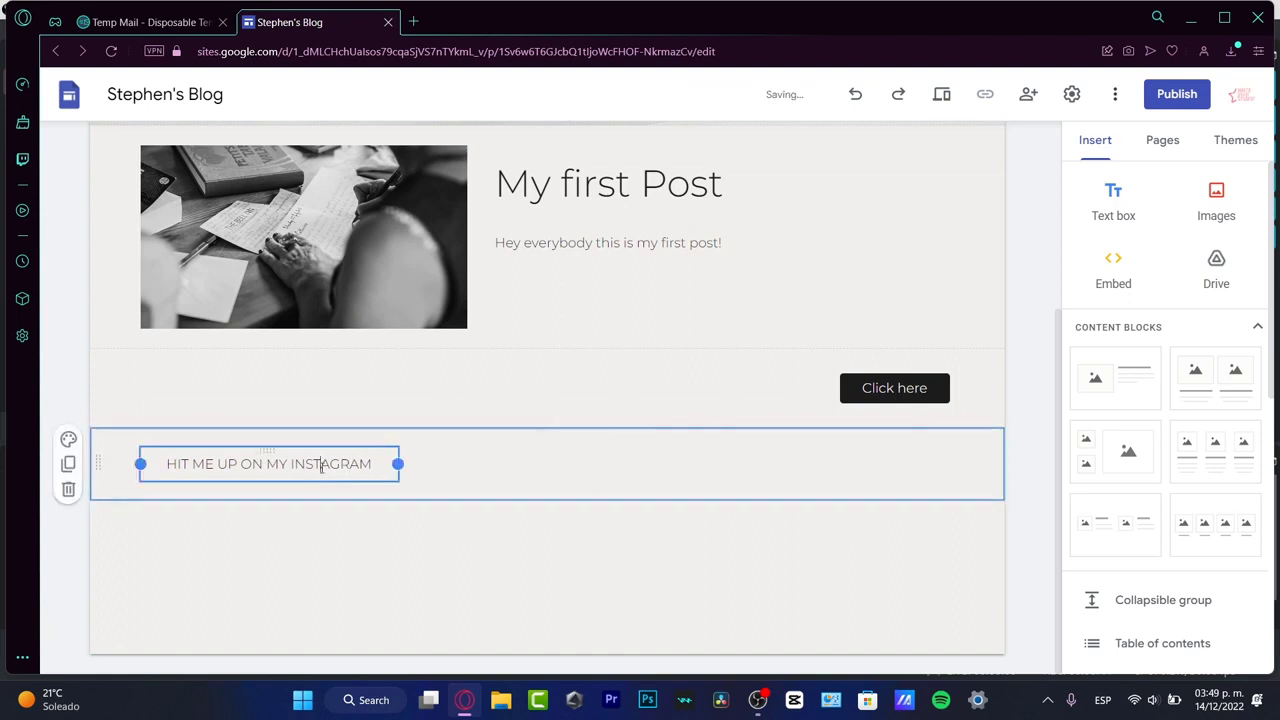
# - Place the Instagram text box at the right of the row below the post and stack the "Click here" button directly above it
pyautogui.moveTo(349, 464); pyautogui.dragTo(847, 356)
pyautogui.click(253, 385)
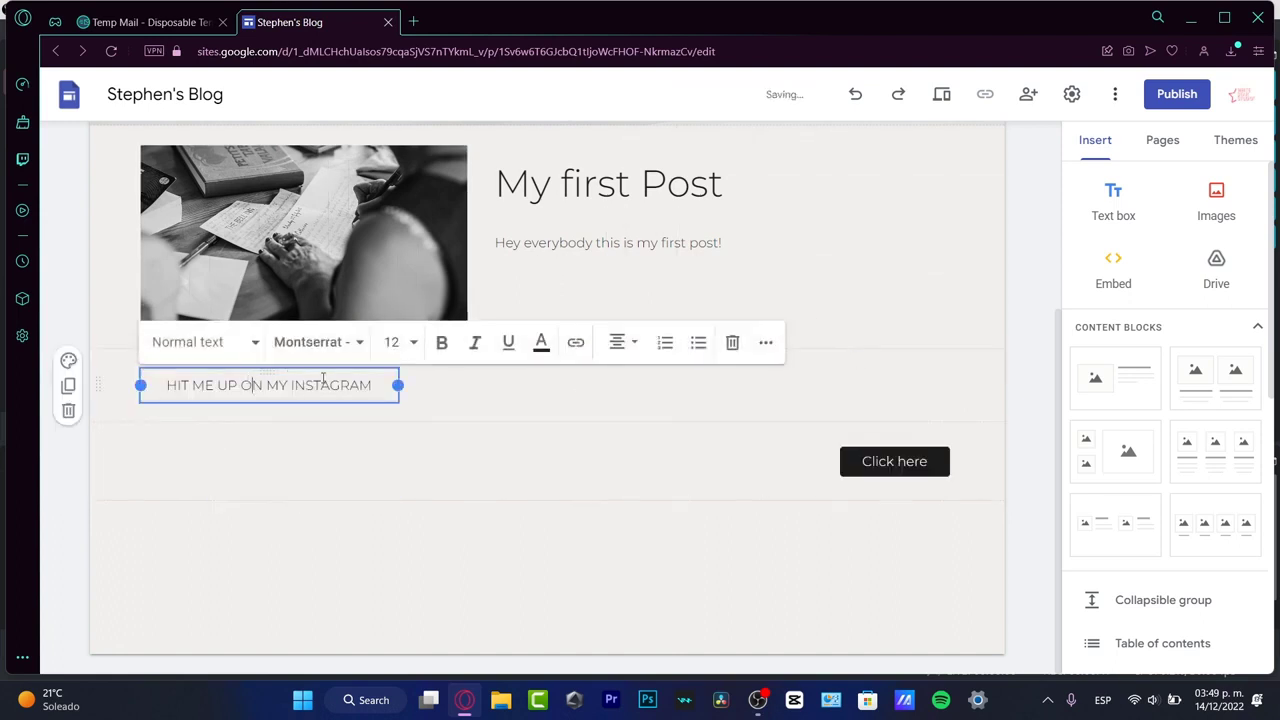
pyautogui.moveTo(399, 385); pyautogui.dragTo(996, 407)
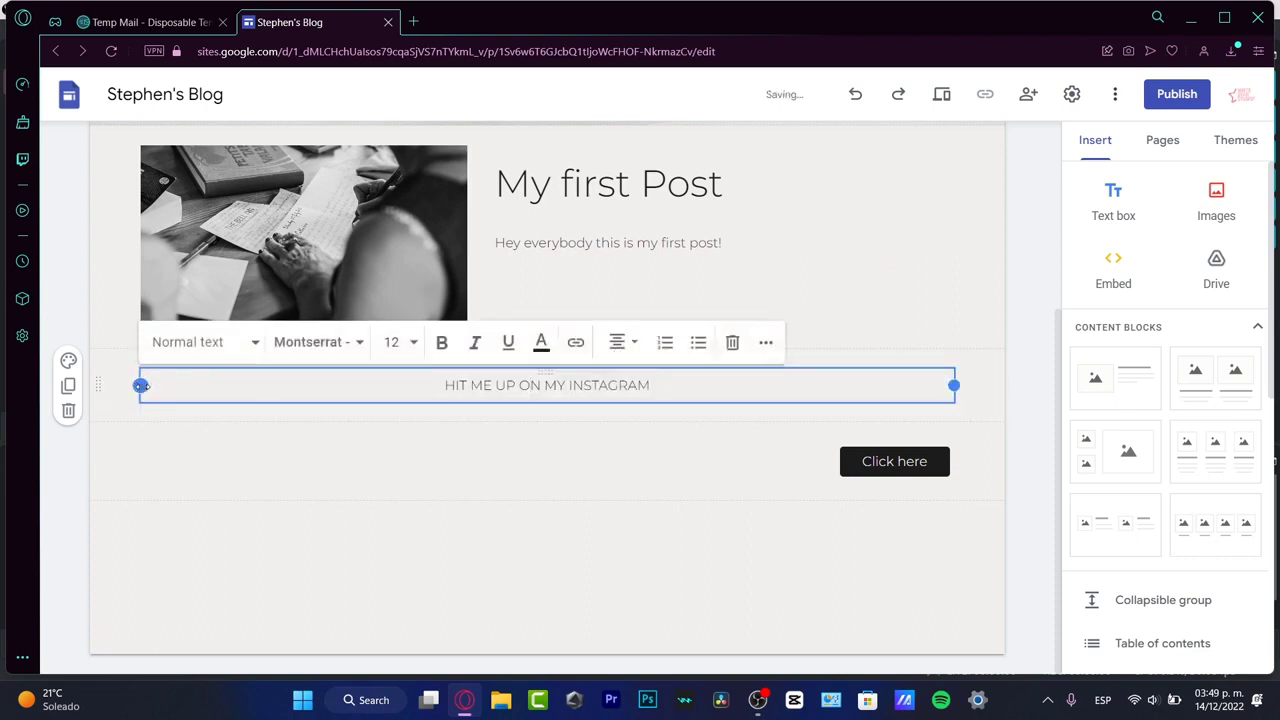
pyautogui.moveTo(141, 385); pyautogui.dragTo(704, 408)
pyautogui.click(909, 481)
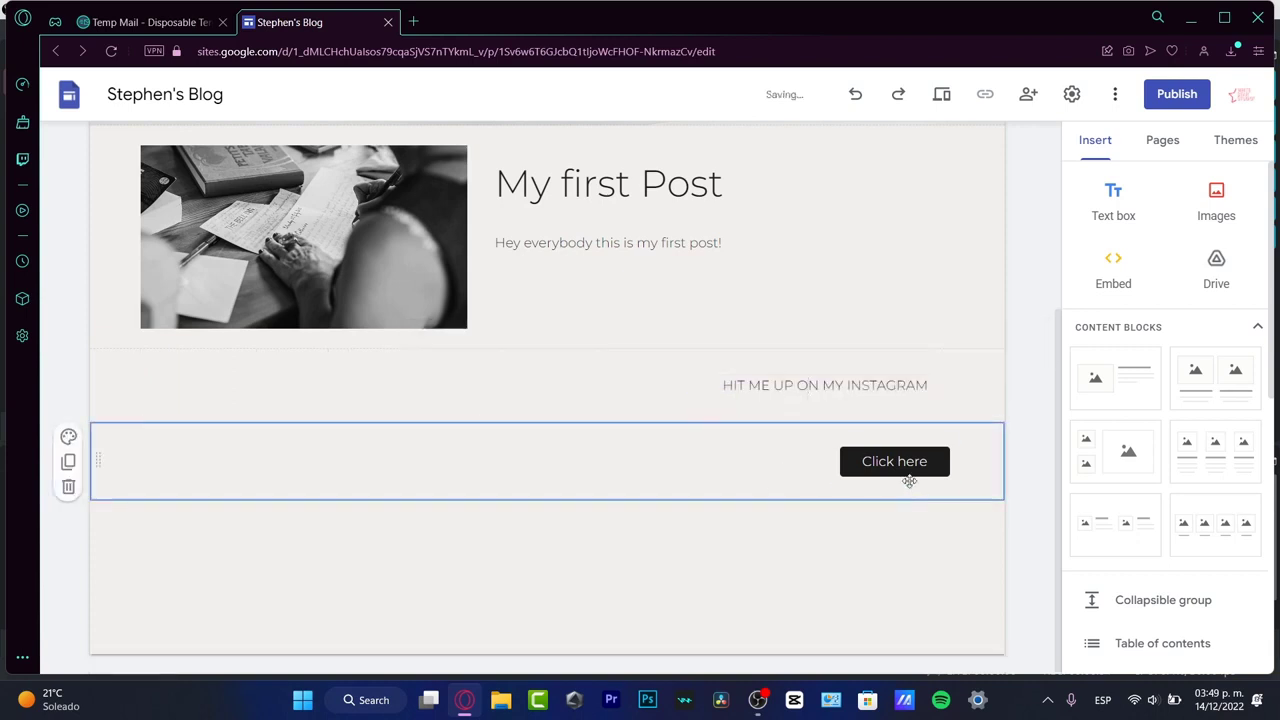
pyautogui.moveTo(909, 481); pyautogui.dragTo(816, 368)
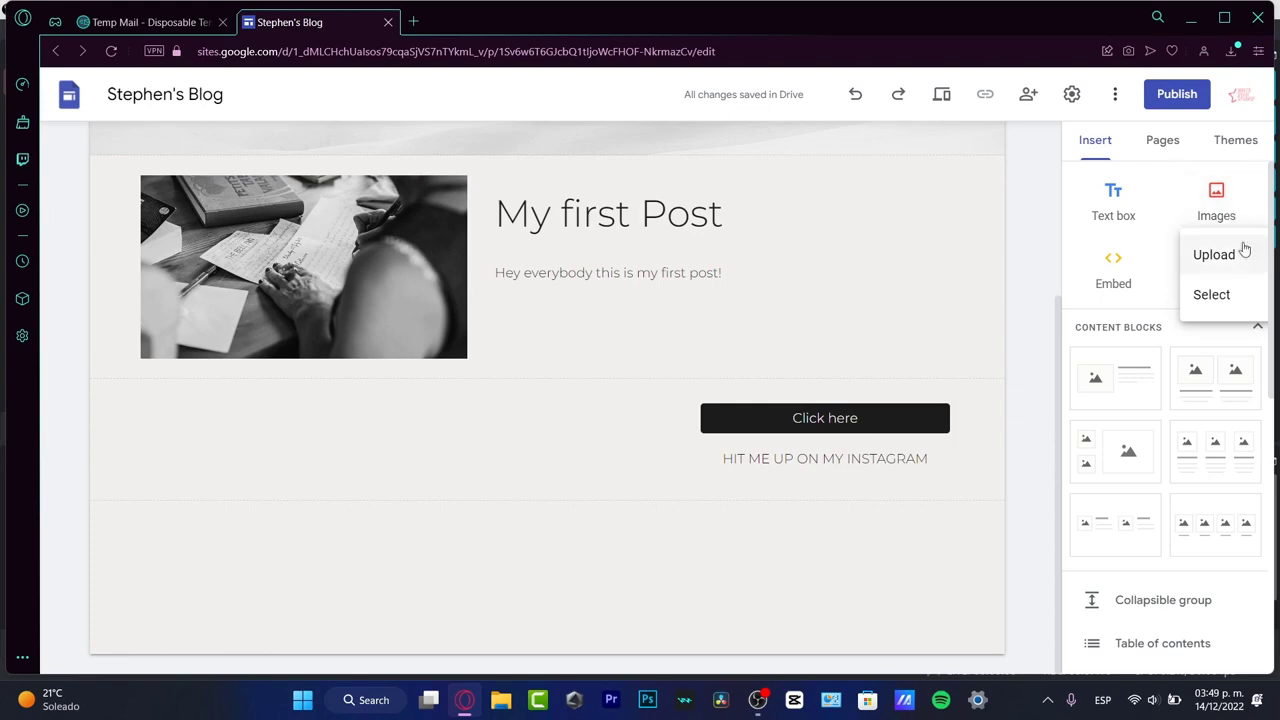
# - Insert the grey circular Instagram logo from a Google Images search for "INSTAGRAM LOGO"
pyautogui.click(1243, 268)
pyautogui.press('Escape')
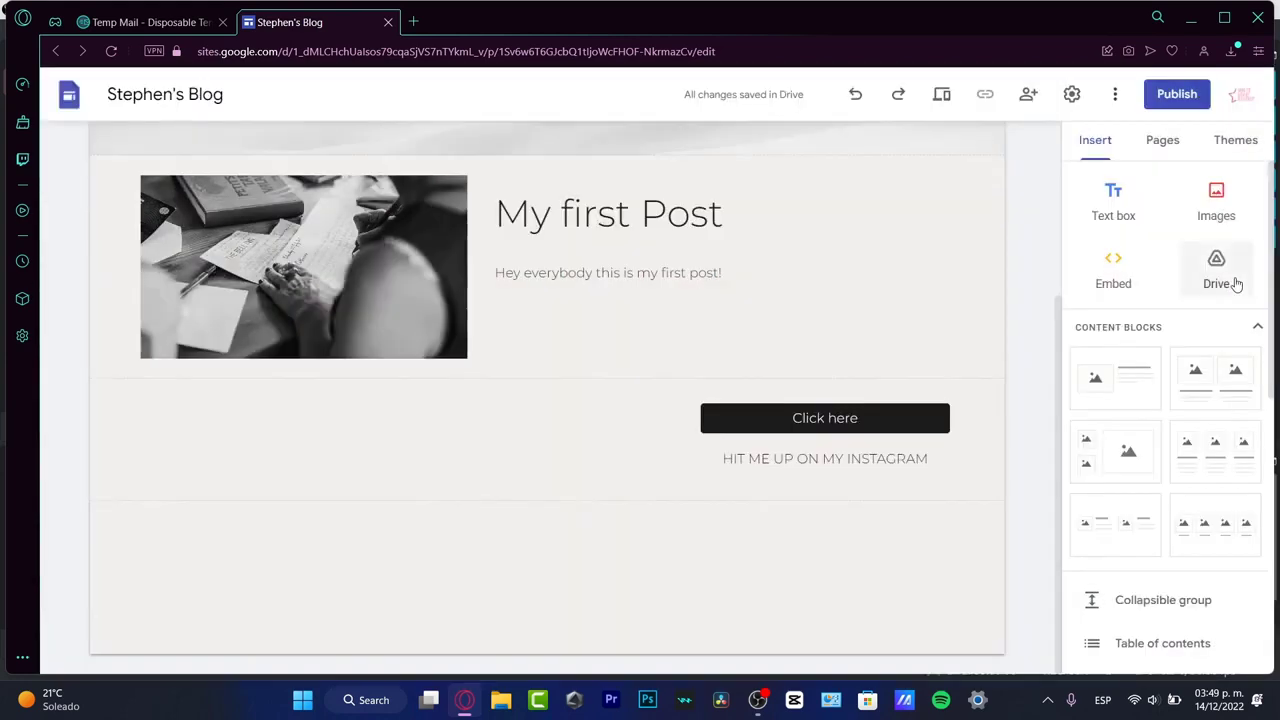
pyautogui.click(1224, 215)
pyautogui.click(1210, 293)
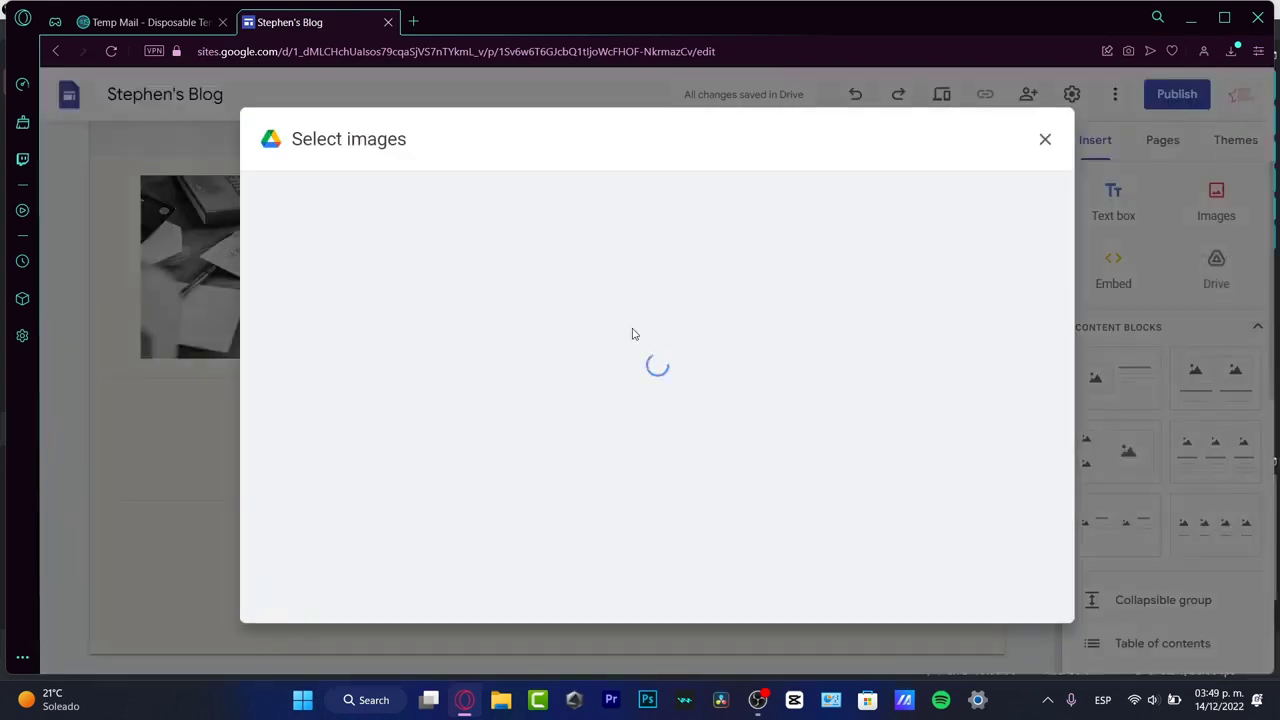
pyautogui.click(504, 192)
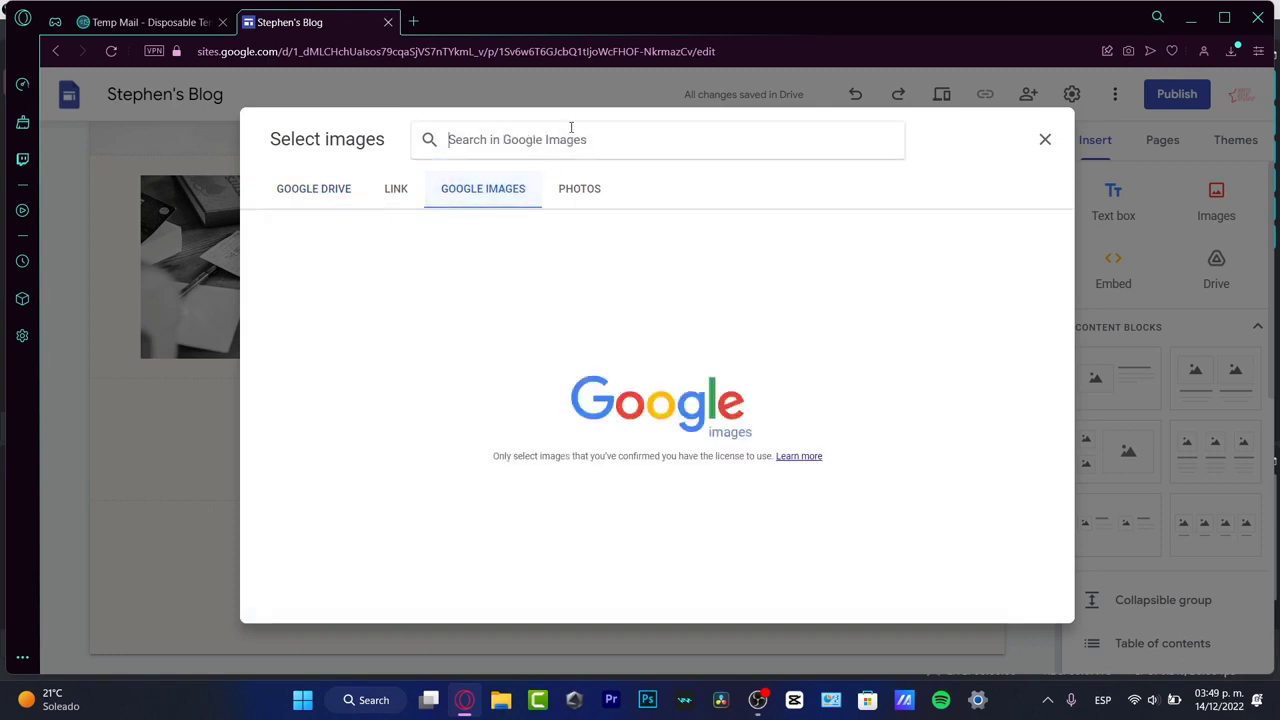
pyautogui.write('INSTAG')
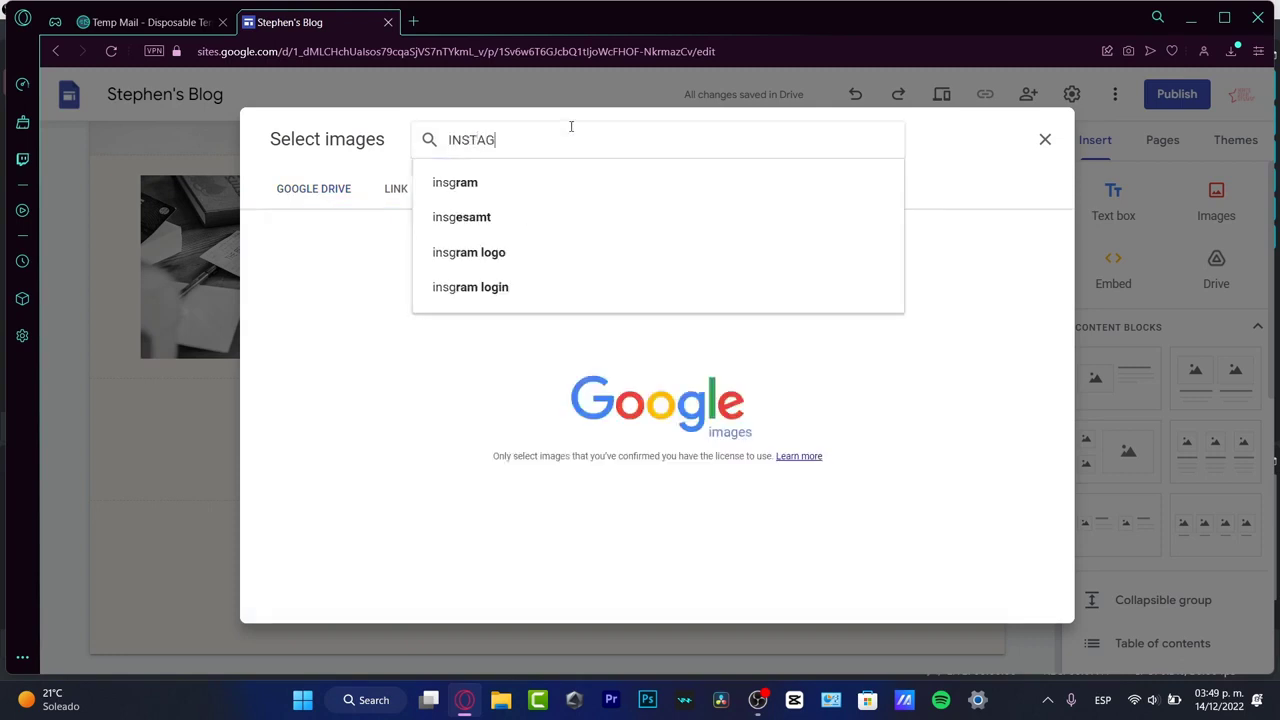
pyautogui.write('RAM LOGO')
pyautogui.press('Return')
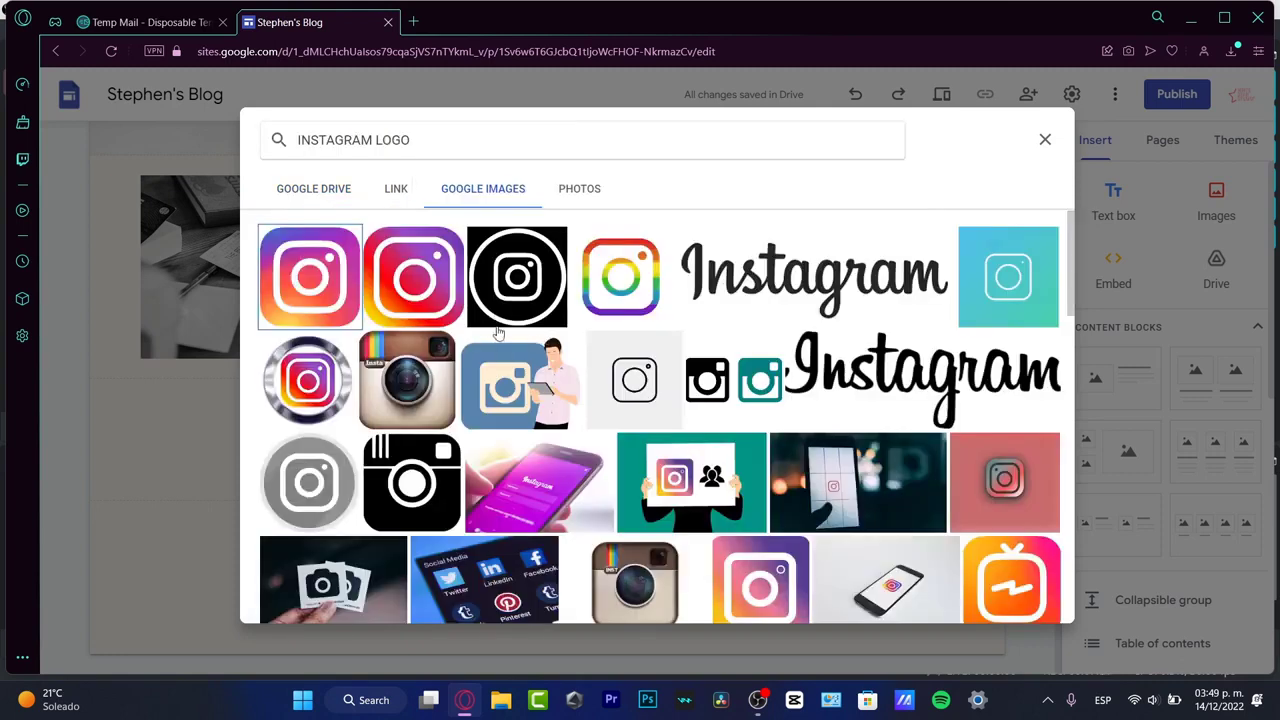
pyautogui.click(335, 500)
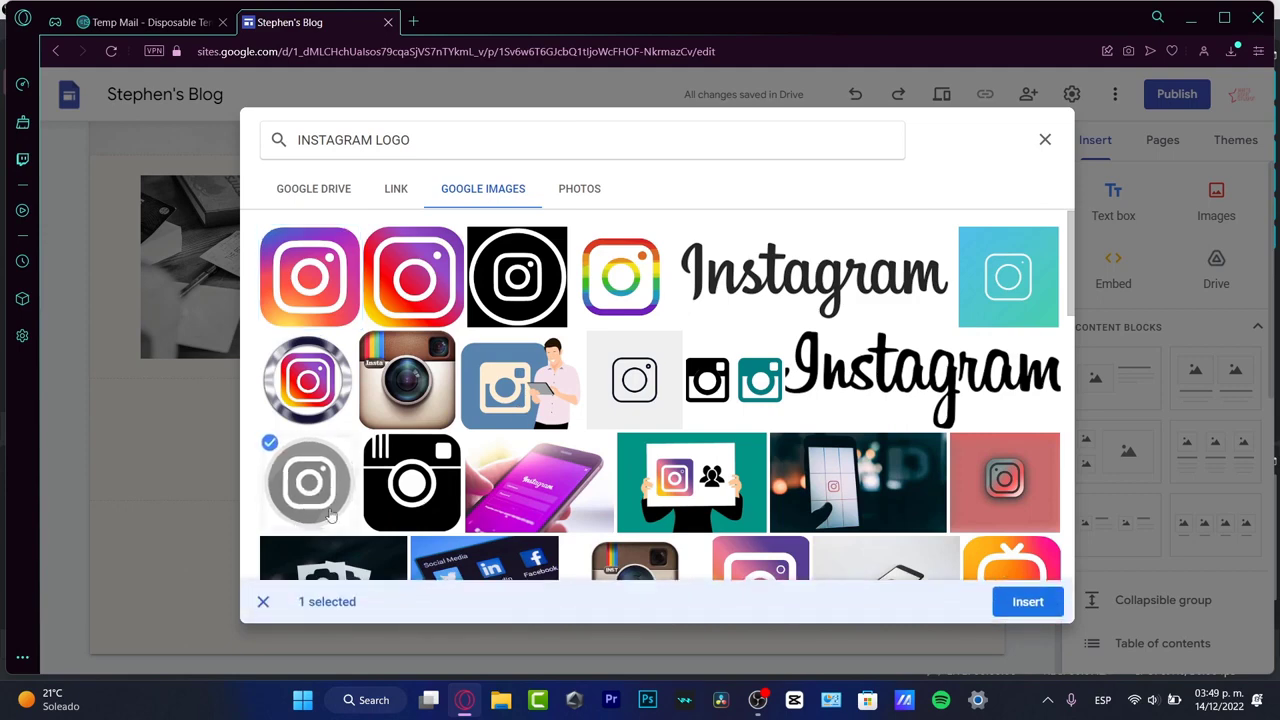
pyautogui.click(1048, 600)
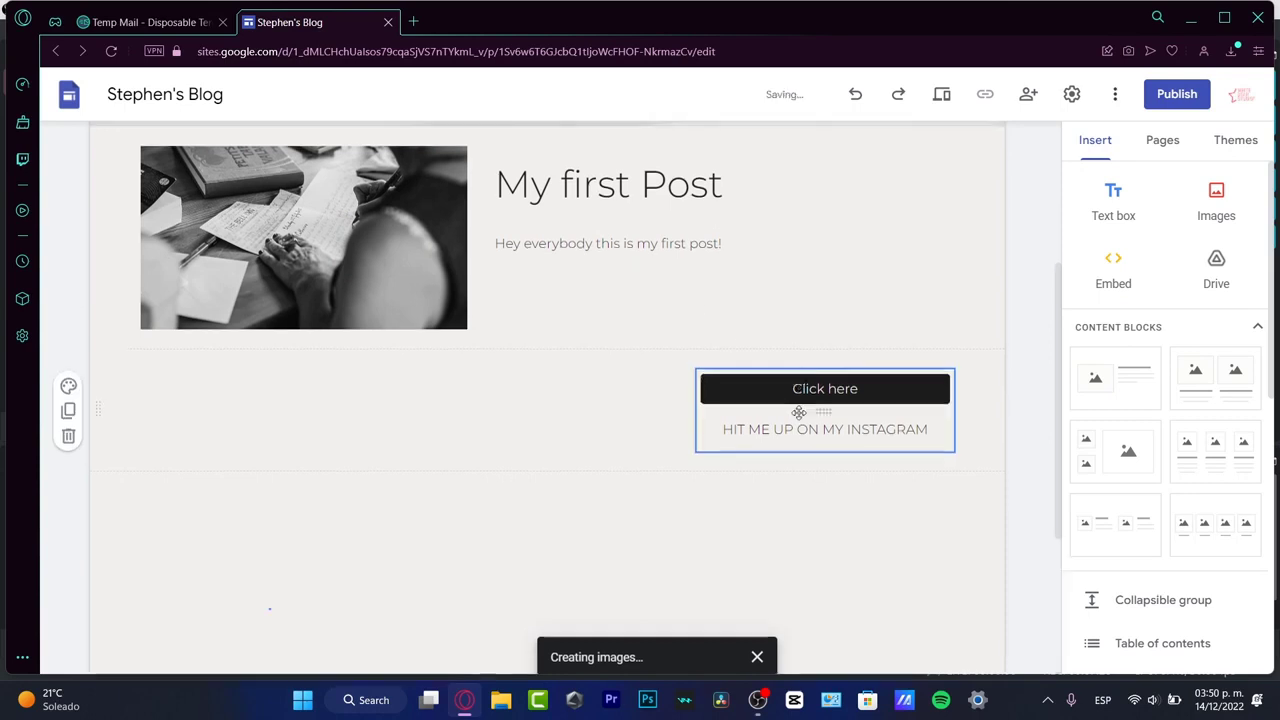
# - Move the Instagram logo beside the "Click here" button on its left and shrink it to a small icon
pyautogui.scroll(2, 591, 386)
pyautogui.moveTo(357, 574); pyautogui.dragTo(612, 364)
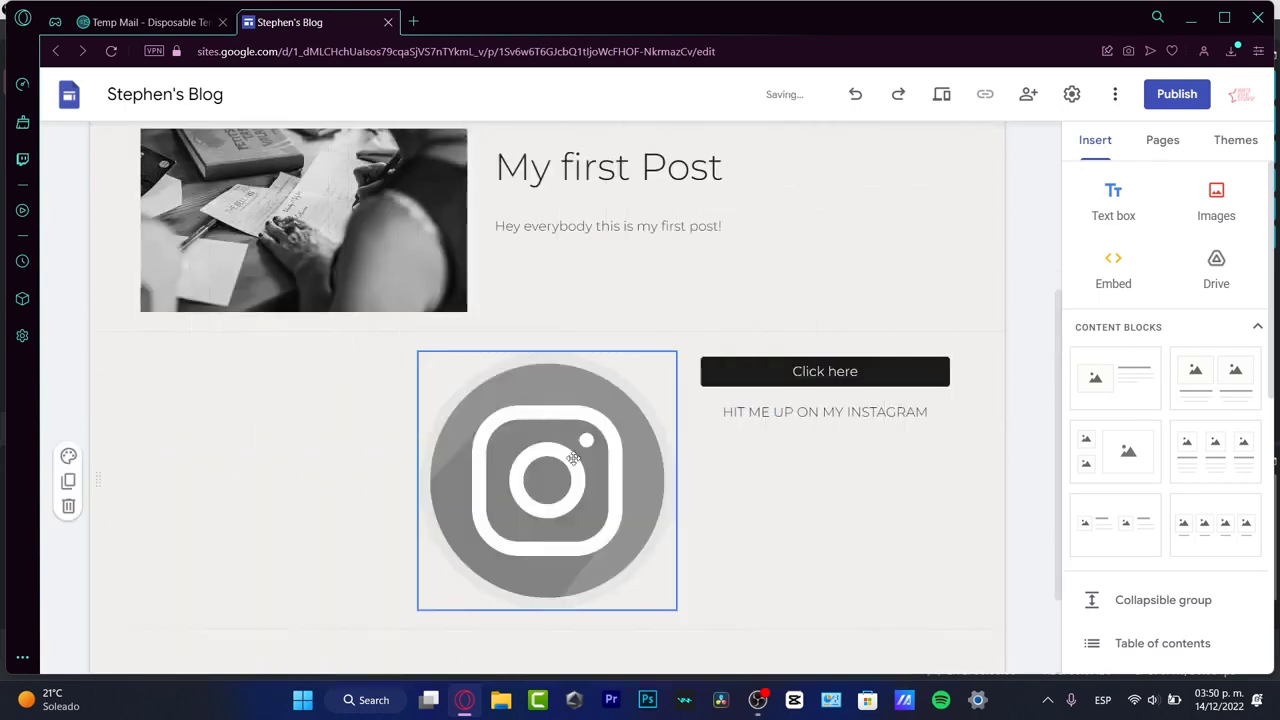
pyautogui.moveTo(417, 607); pyautogui.dragTo(622, 434)
pyautogui.click(550, 431)
pyautogui.click(659, 435)
pyautogui.scroll(3, 754, 444)
pyautogui.scroll(-3, 753, 448)
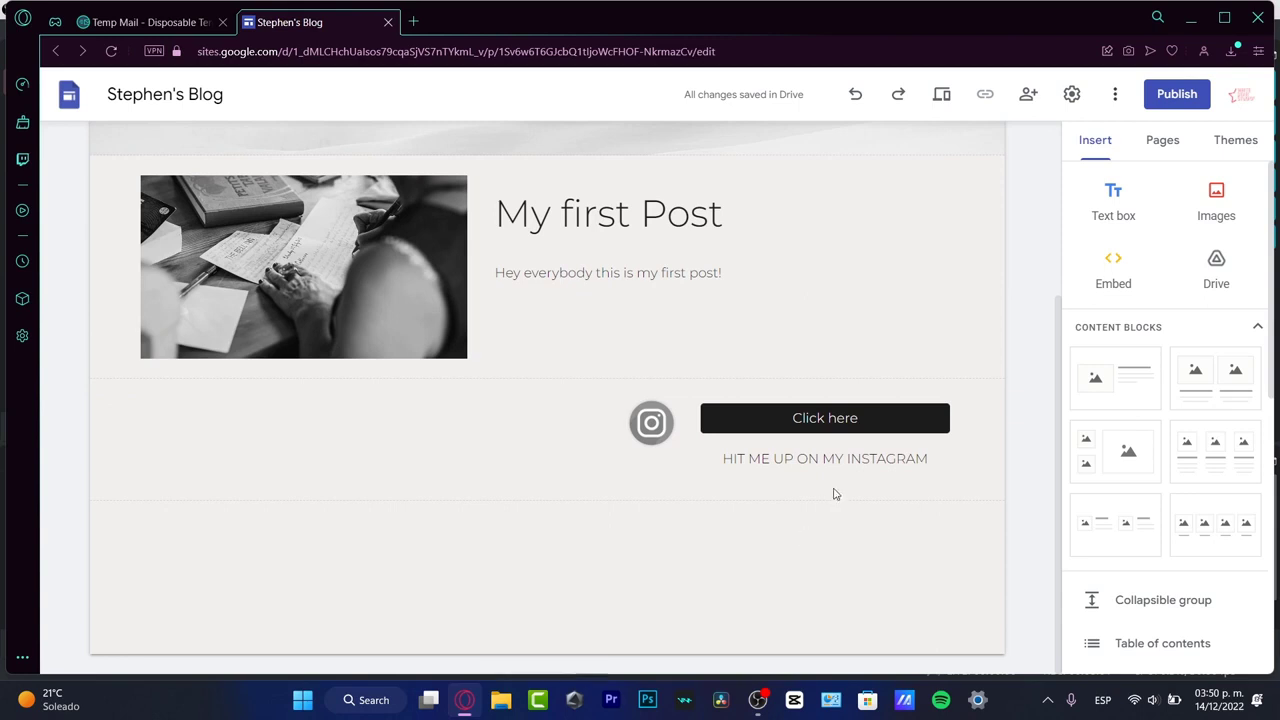
pyautogui.click(1117, 270)
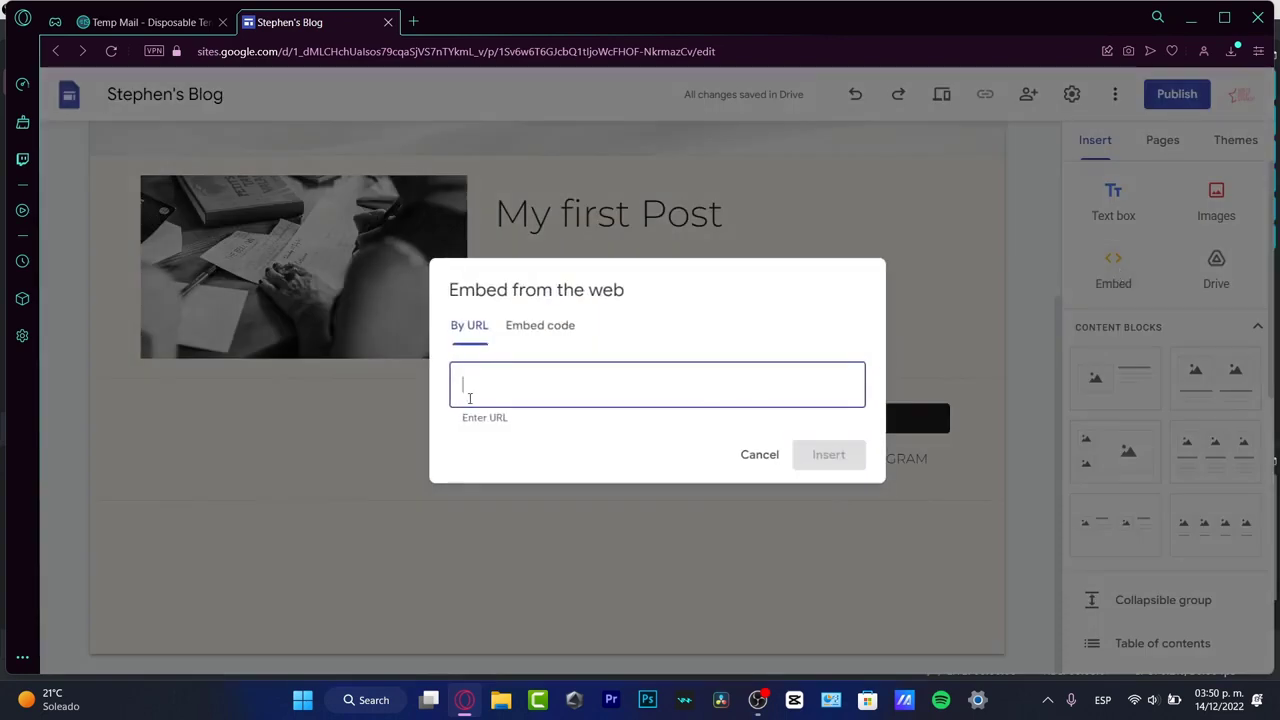
pyautogui.click(760, 455)
pyautogui.scroll(-6, 1197, 389)
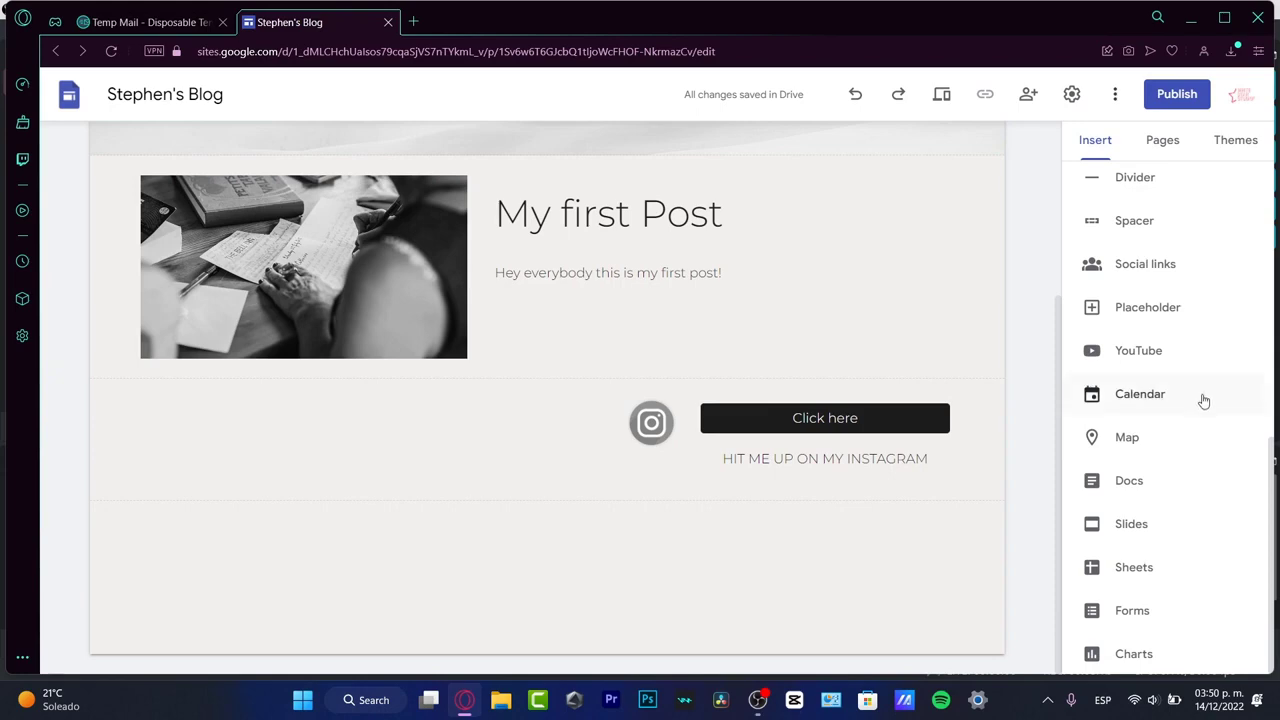
pyautogui.scroll(3, 1175, 283)
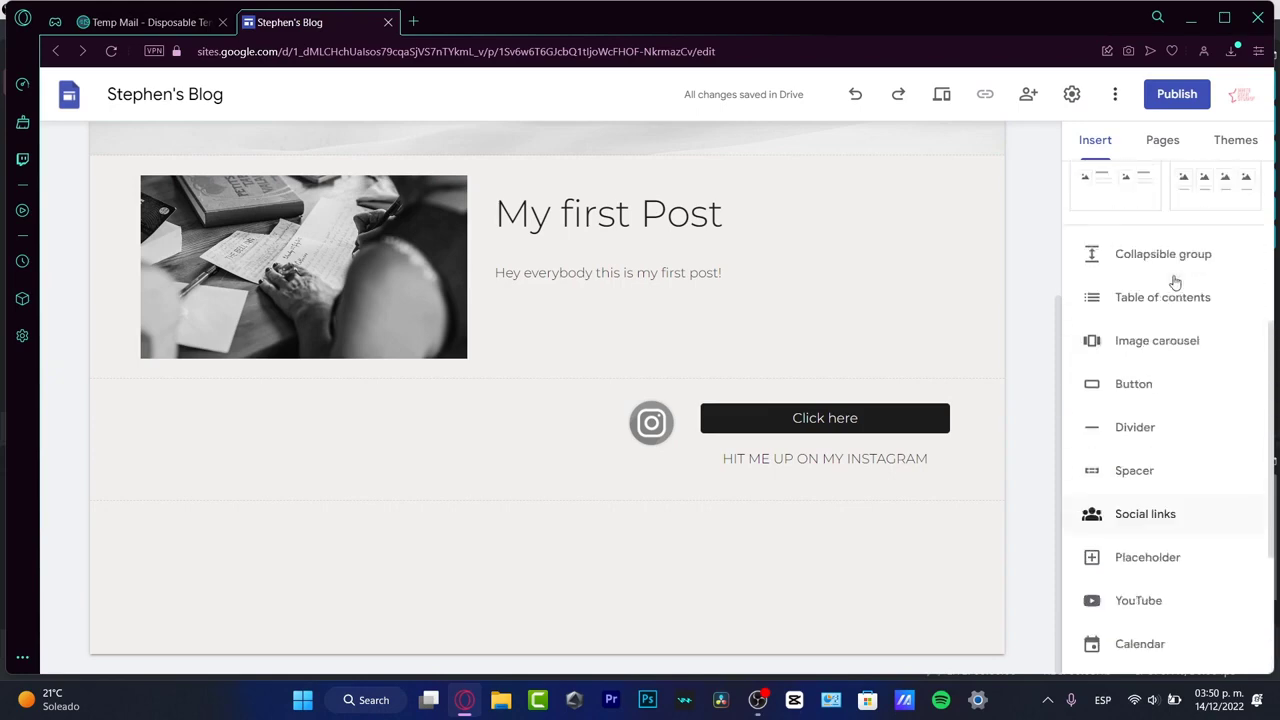
pyautogui.click(1172, 518)
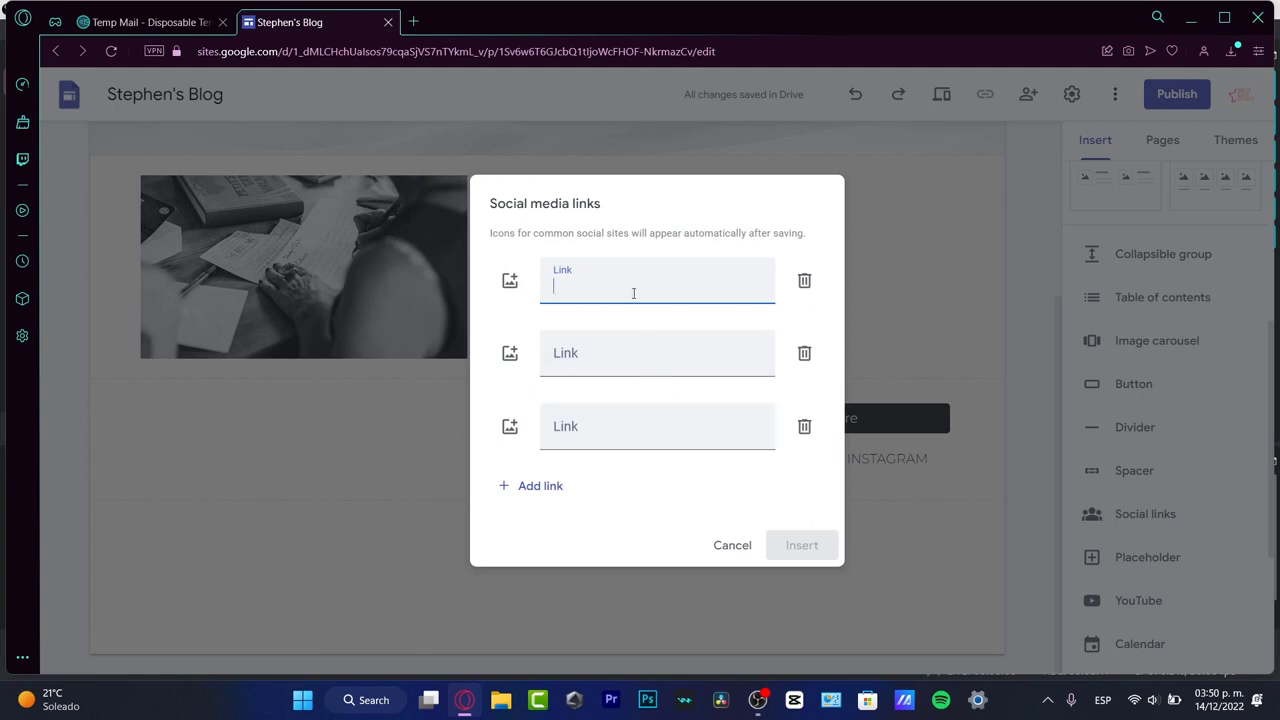
pyautogui.click(742, 550)
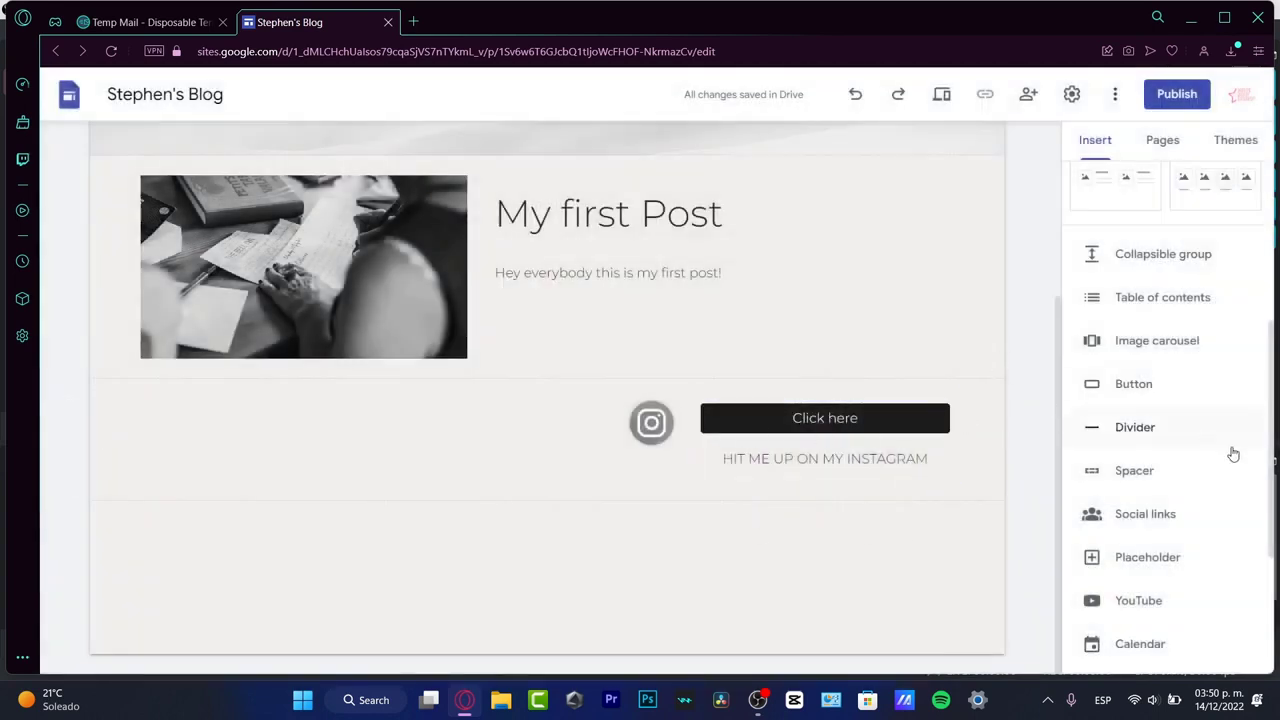
pyautogui.click(1194, 524)
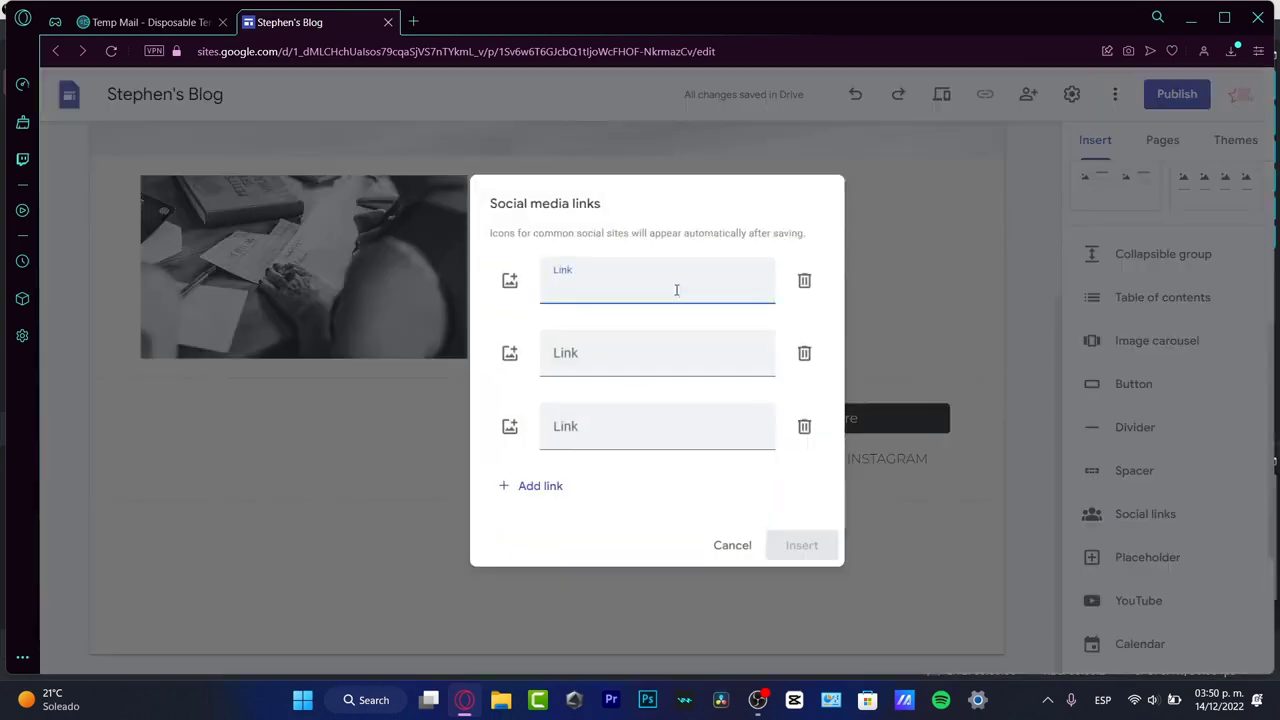
pyautogui.click(512, 282)
pyautogui.click(540, 321)
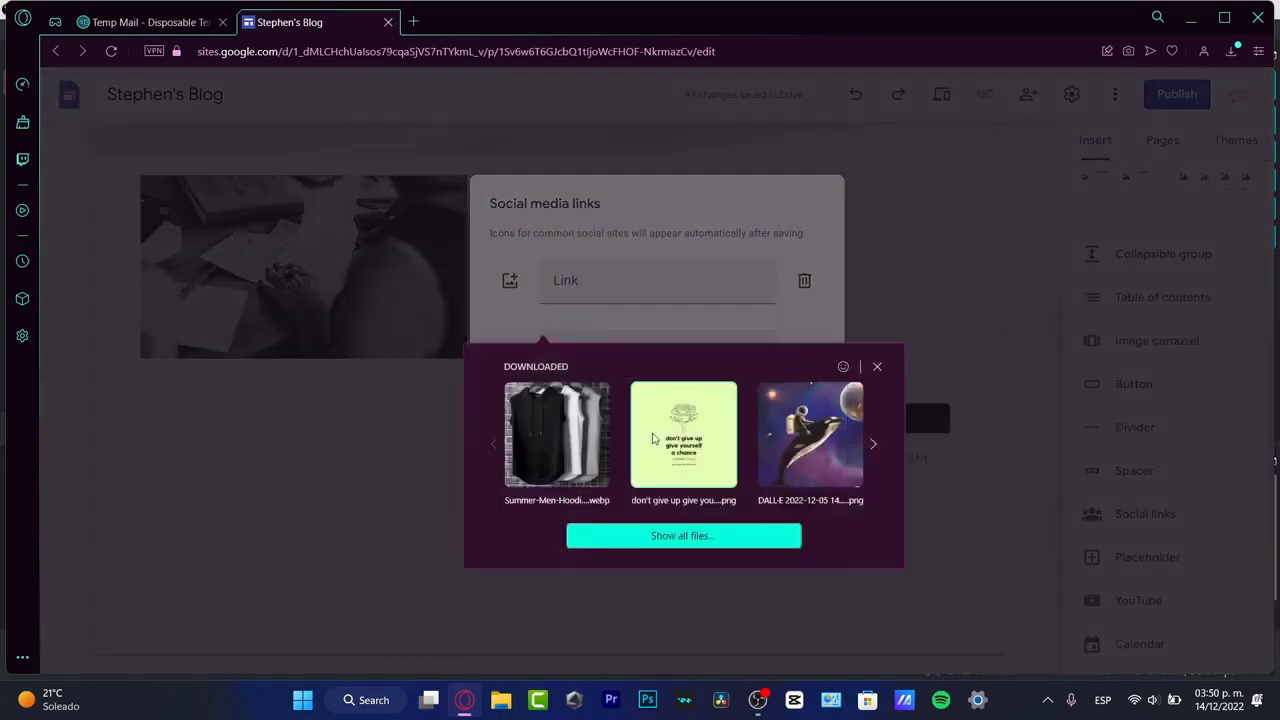
pyautogui.click(680, 308)
pyautogui.click(514, 284)
pyautogui.click(535, 347)
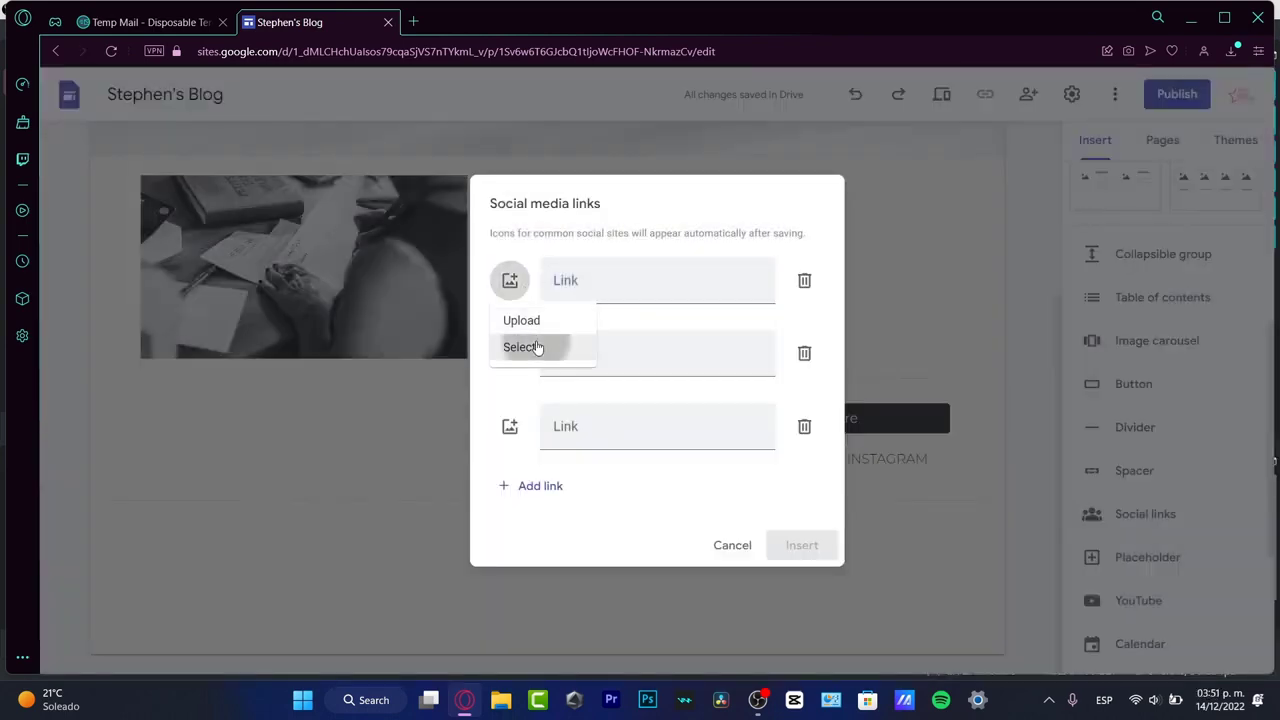
pyautogui.click(560, 186)
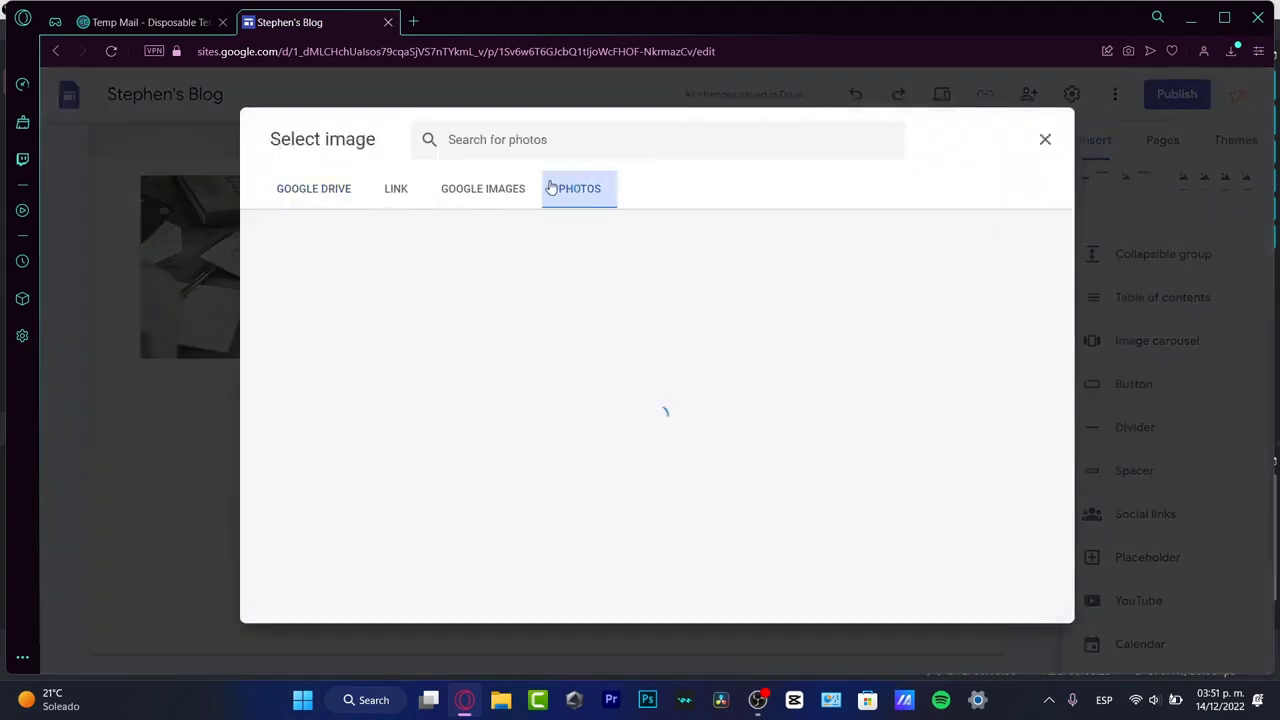
pyautogui.click(513, 175)
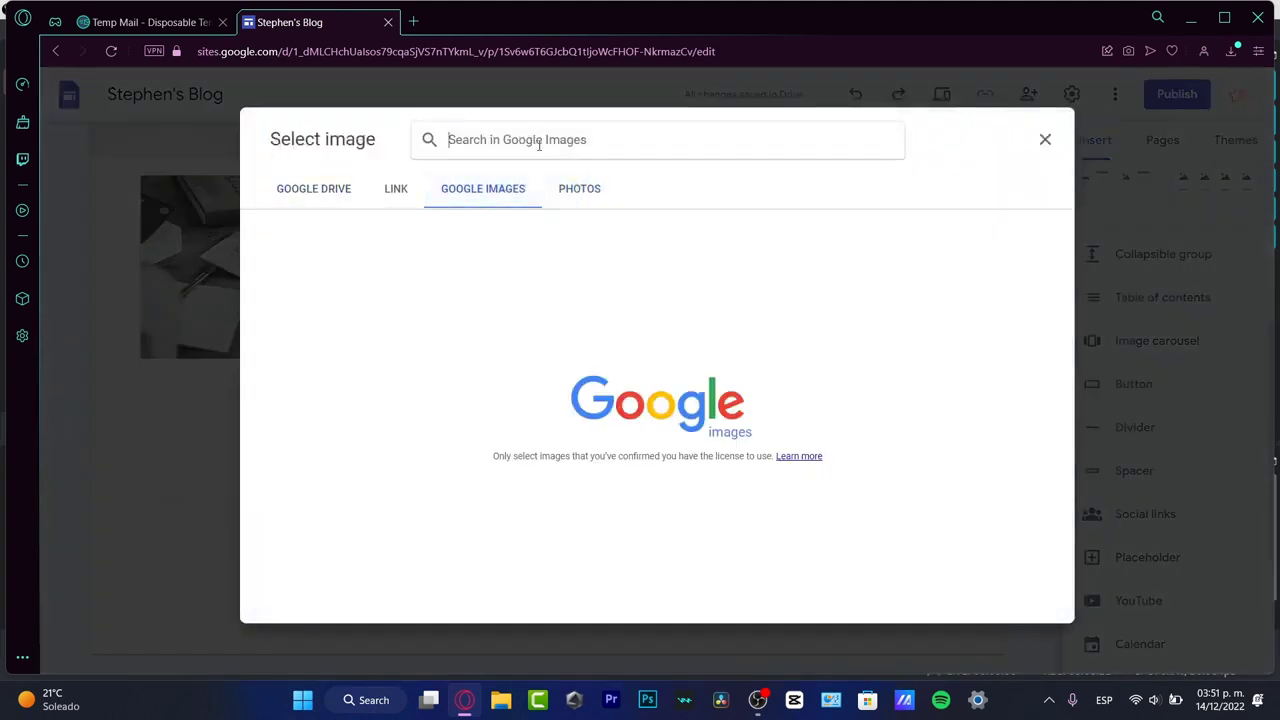
pyautogui.write('instagram logo')
pyautogui.press('Return')
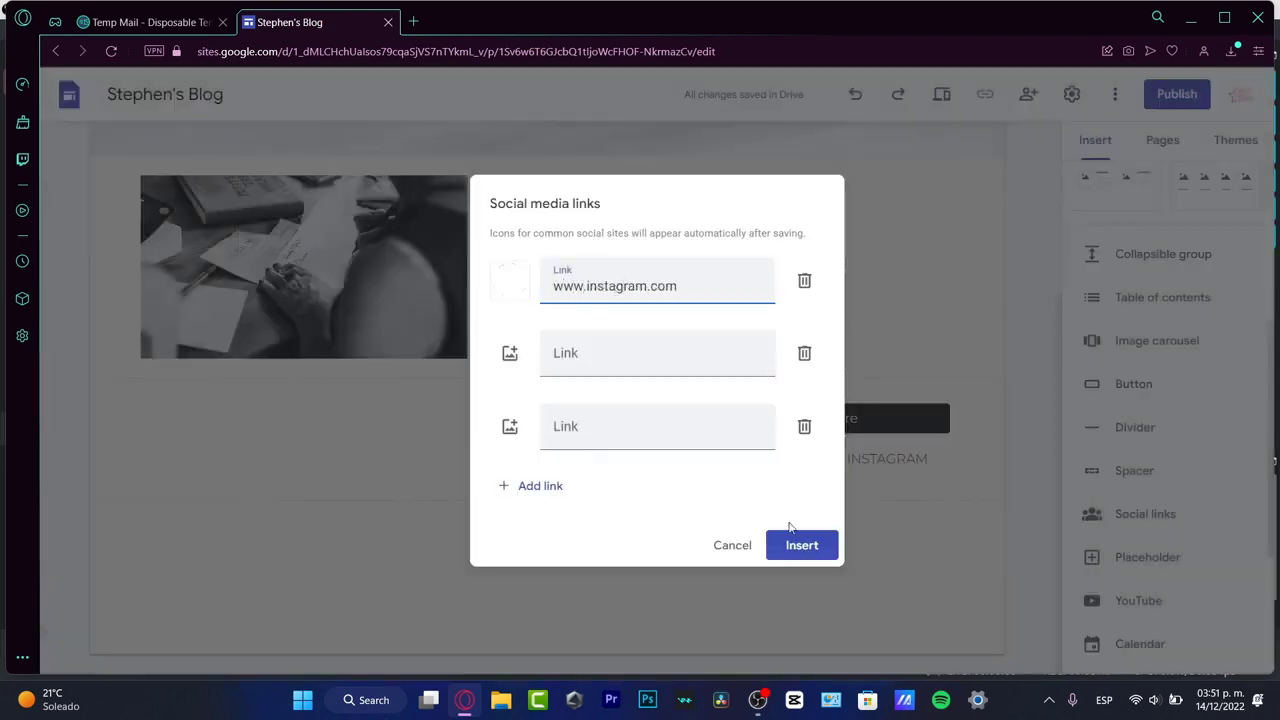
pyautogui.click(798, 543)
# - Move the social link icon to the upper right of the "My first Post" section
pyautogui.moveTo(357, 460); pyautogui.dragTo(917, 208)
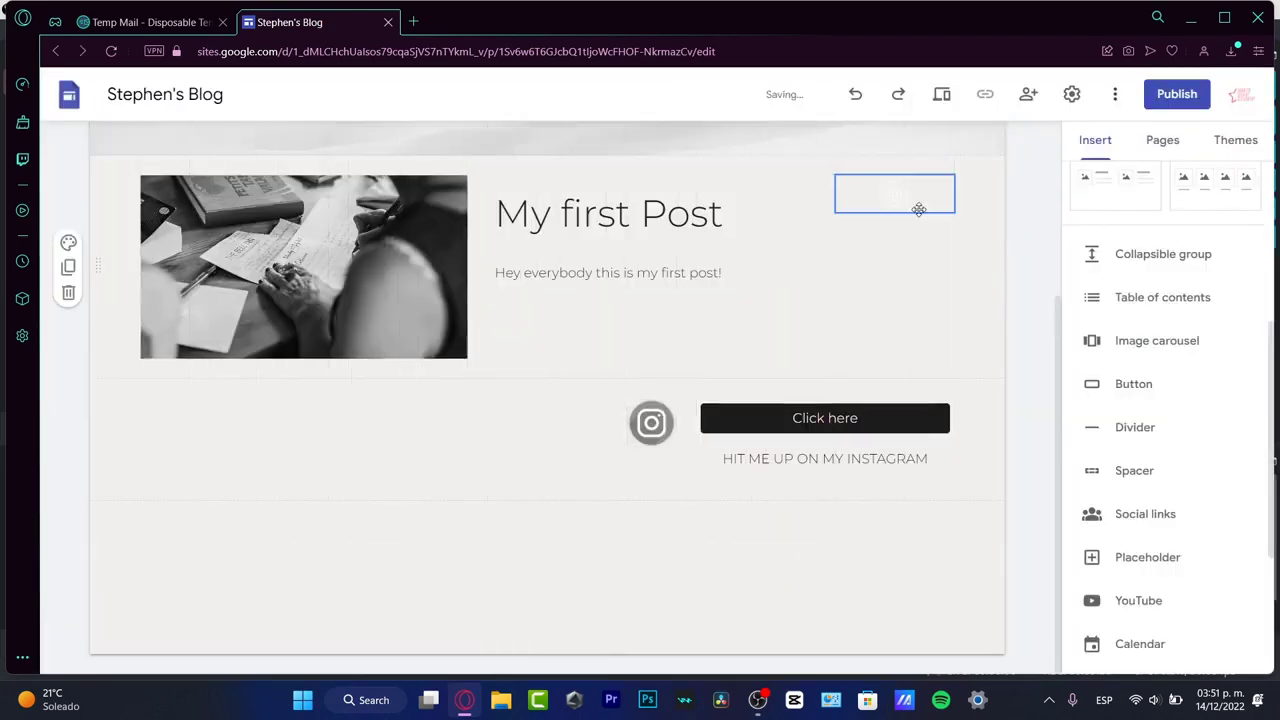
pyautogui.click(998, 150)
pyautogui.click(786, 464)
pyautogui.click(860, 320)
# - Insert the YouTube video "iPhone 14 Unboxing and Camera Test - ASMR" from a search for "unboxing iphone 14"
pyautogui.click(1160, 595)
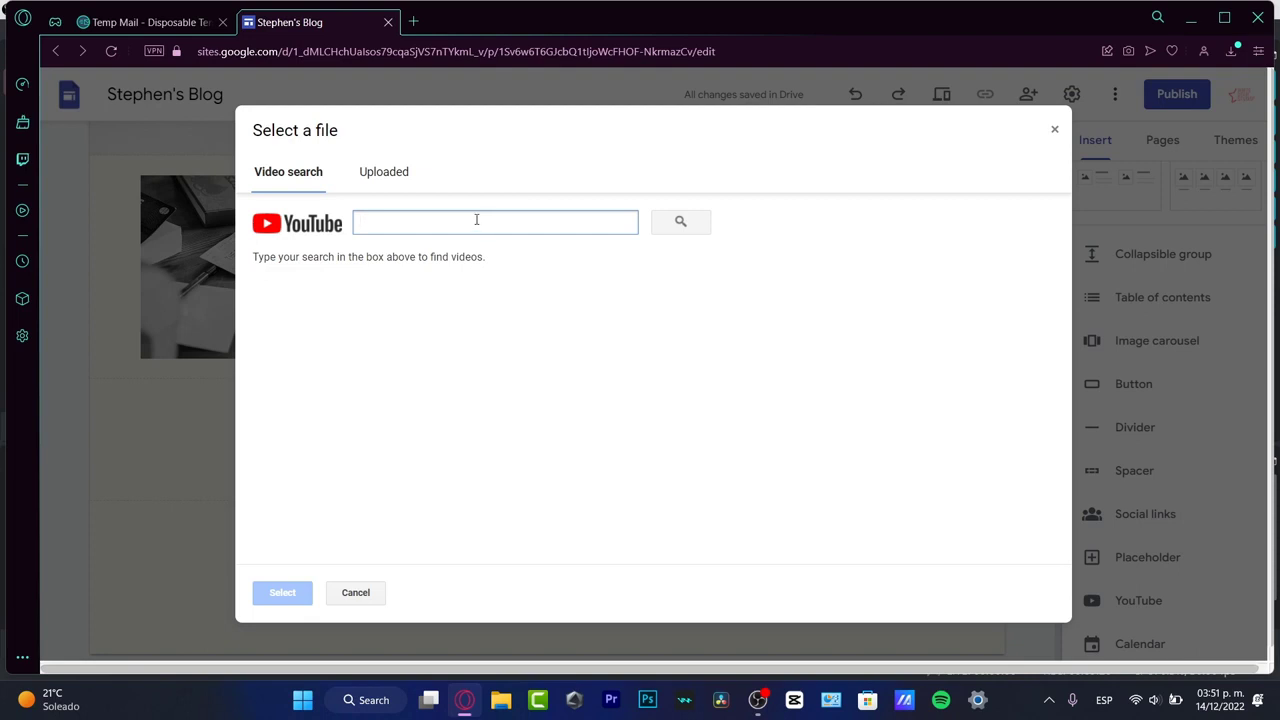
pyautogui.write('unboxing ')
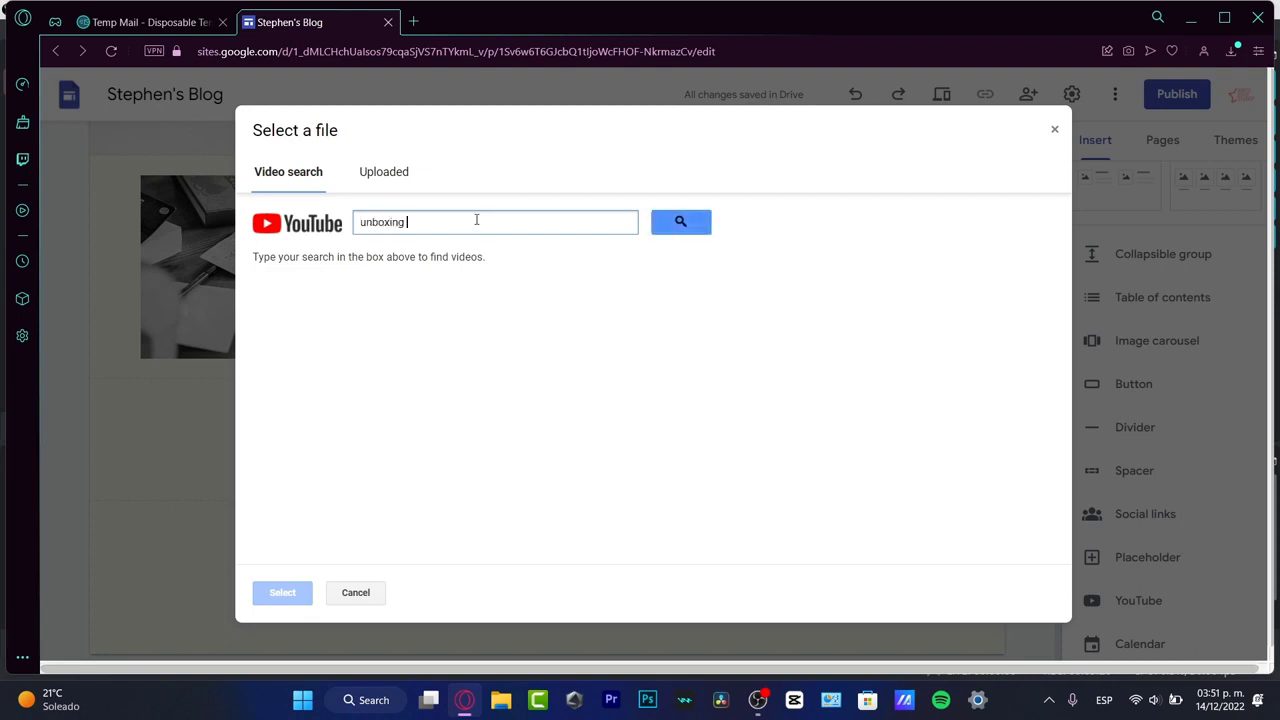
pyautogui.write('iph')
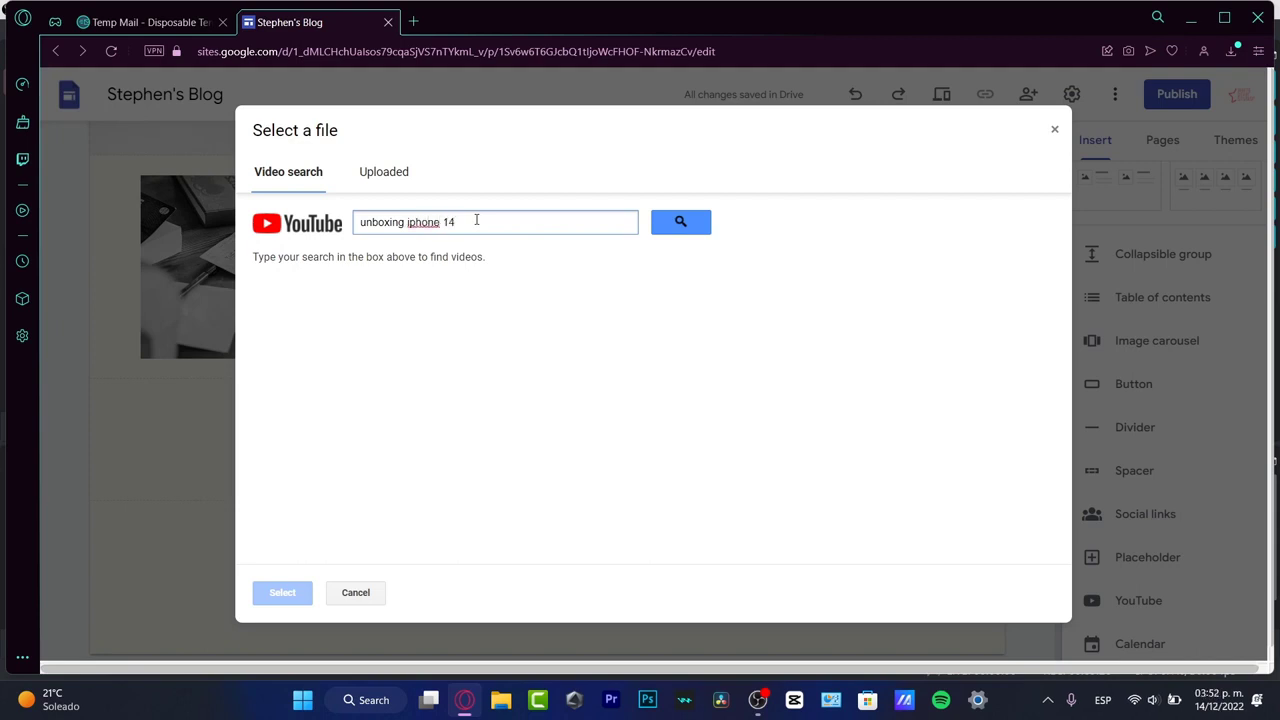
pyautogui.write('one 14')
pyautogui.click(667, 220)
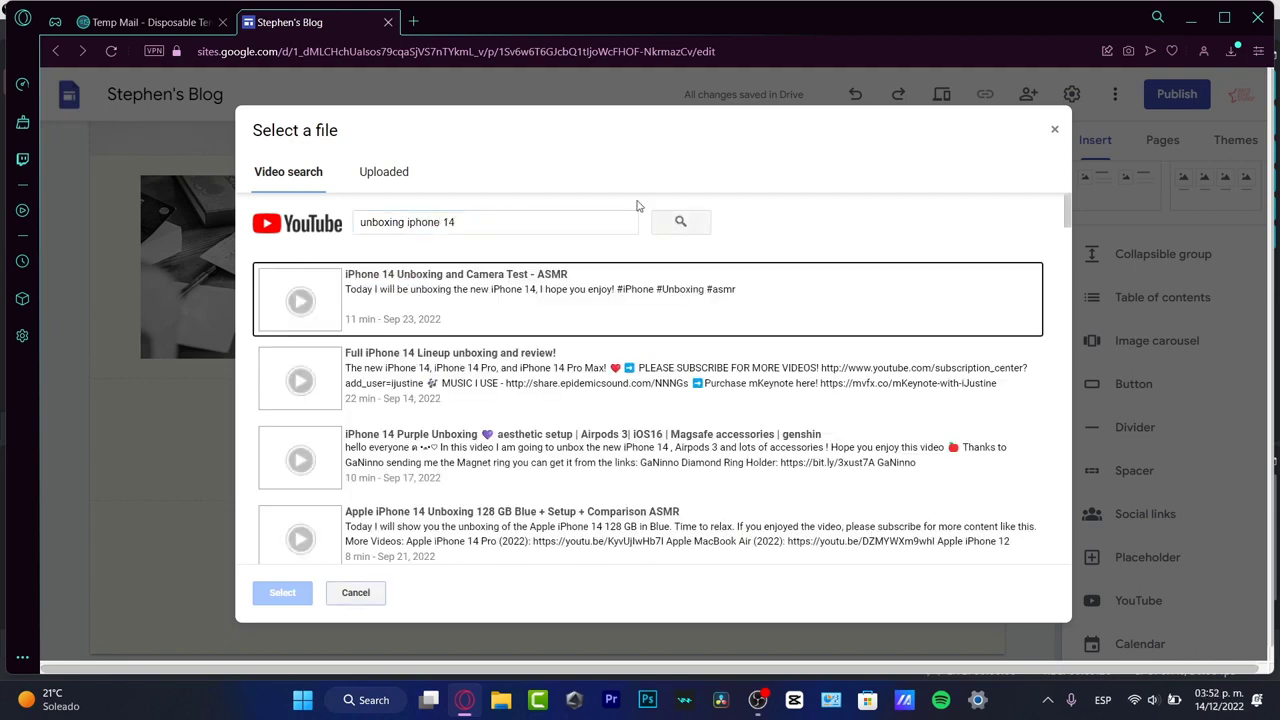
pyautogui.doubleClick(504, 312)
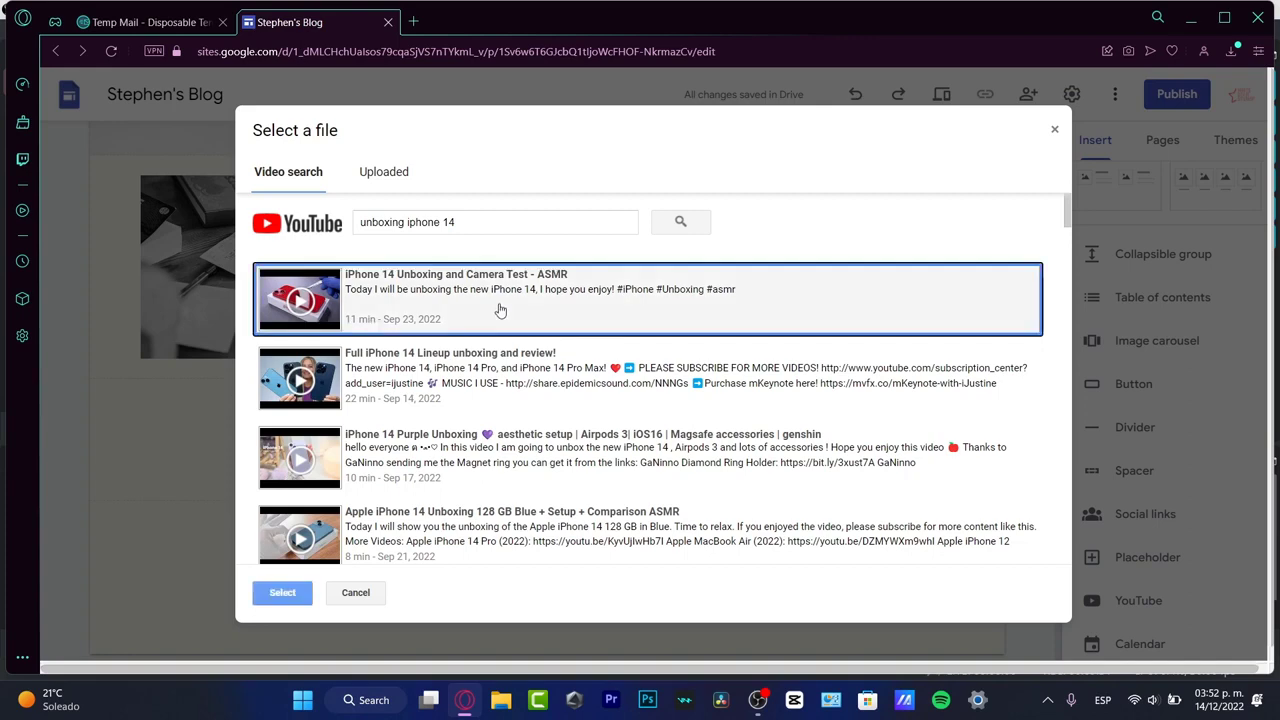
pyautogui.moveTo(502, 427); pyautogui.dragTo(512, 640)
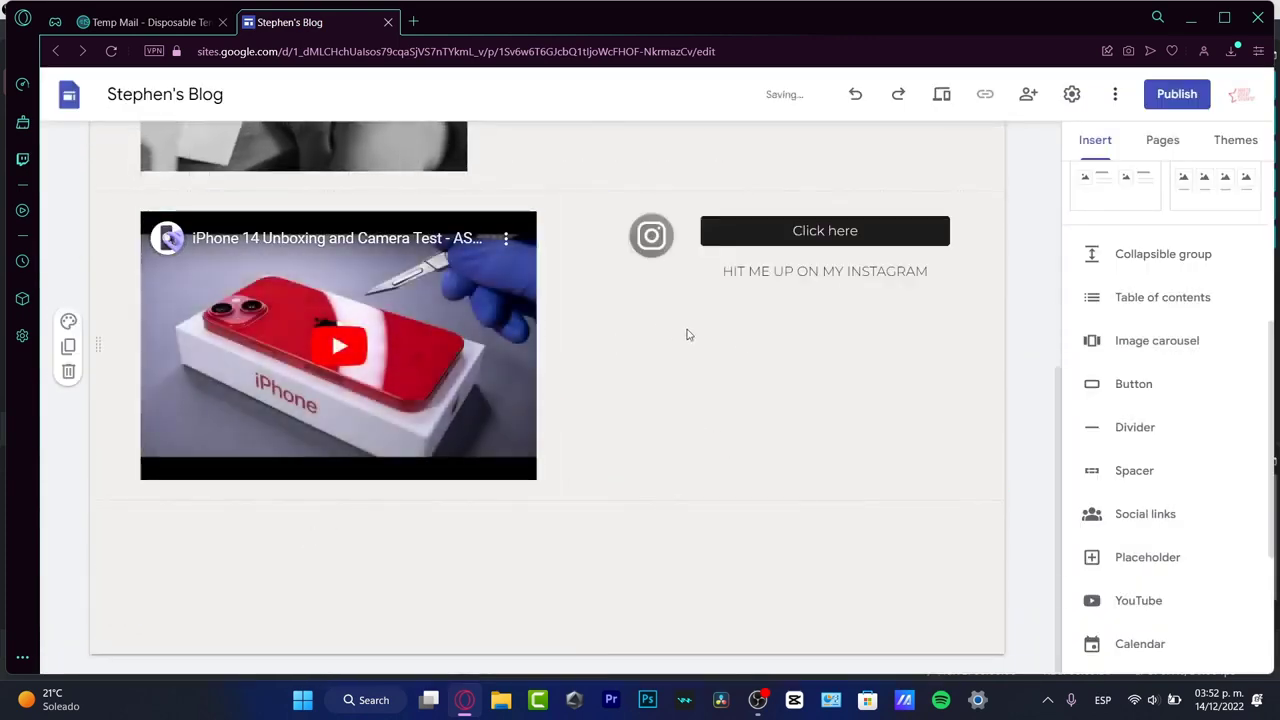
# - Move the iPhone video into its own row below the Instagram button row
pyautogui.scroll(3, 686, 334)
pyautogui.scroll(-1, 723, 389)
pyautogui.click(800, 444)
pyautogui.scroll(-3, 798, 444)
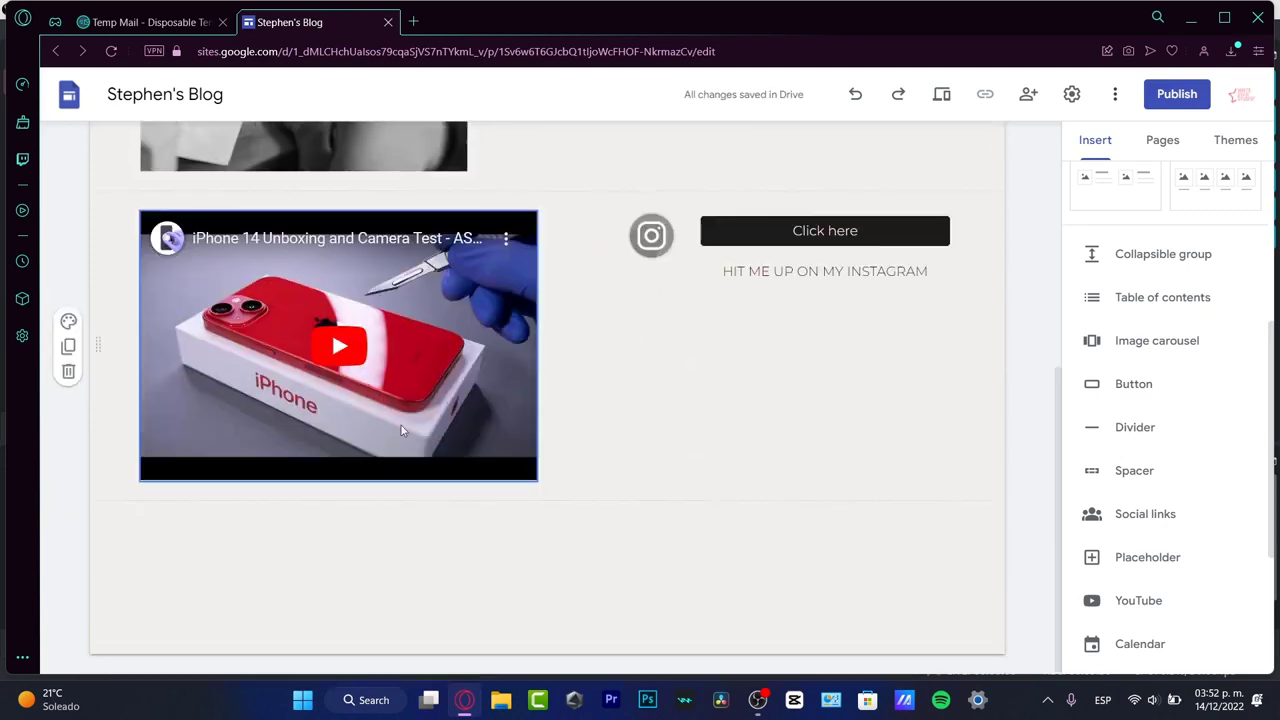
pyautogui.moveTo(484, 412); pyautogui.dragTo(430, 578)
pyautogui.scroll(5, 629, 430)
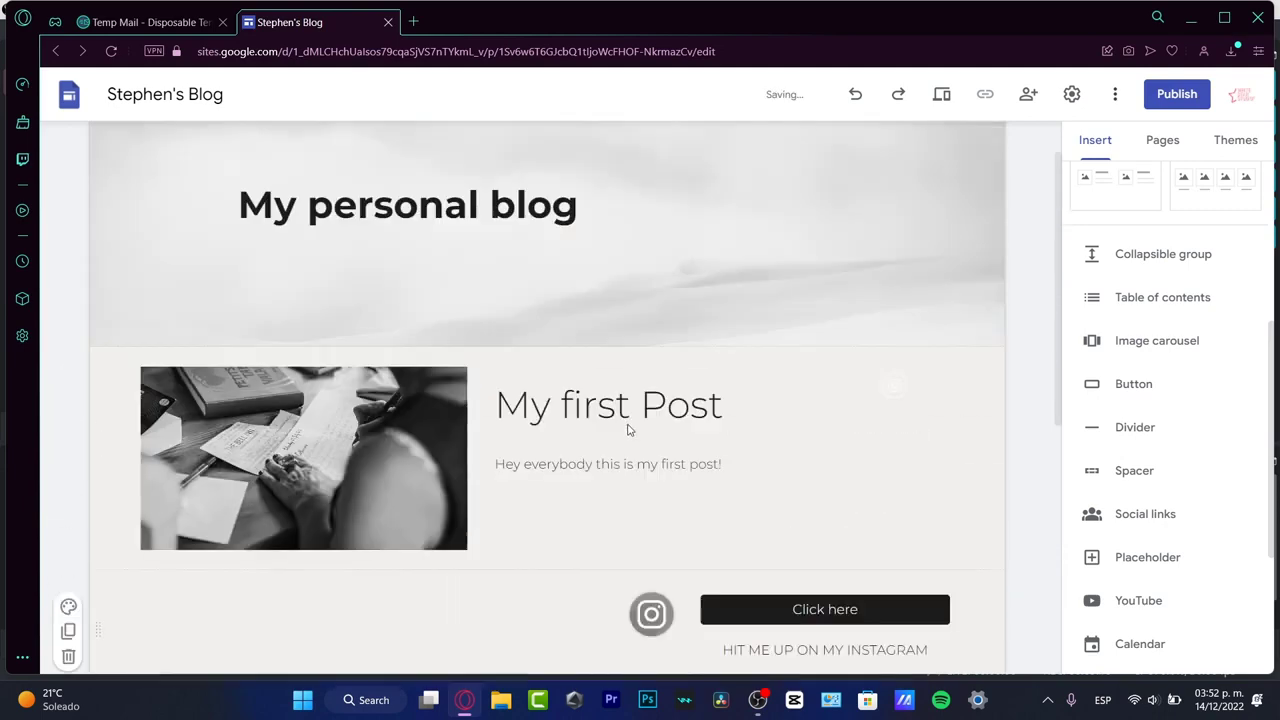
pyautogui.scroll(-3, 814, 437)
pyautogui.scroll(-2, 814, 480)
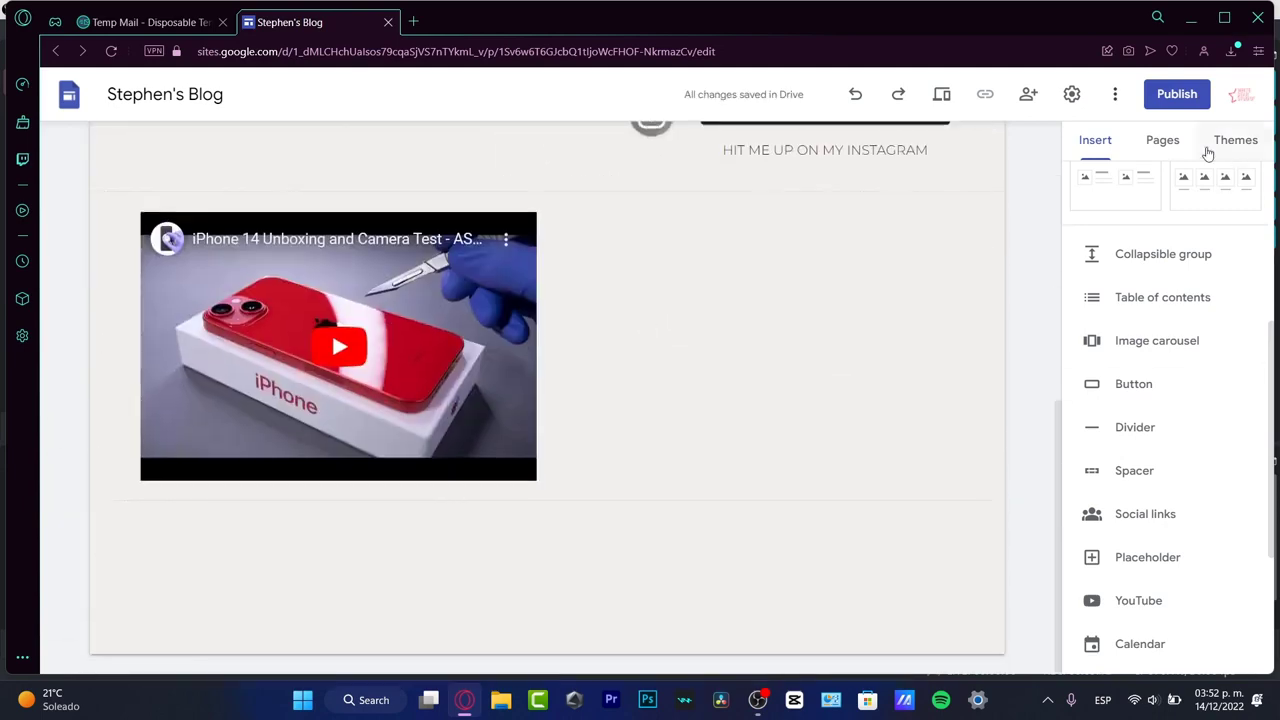
# - Add a text box and place it beside the iPhone video on its right
pyautogui.scroll(4, 1171, 250)
pyautogui.click(1131, 207)
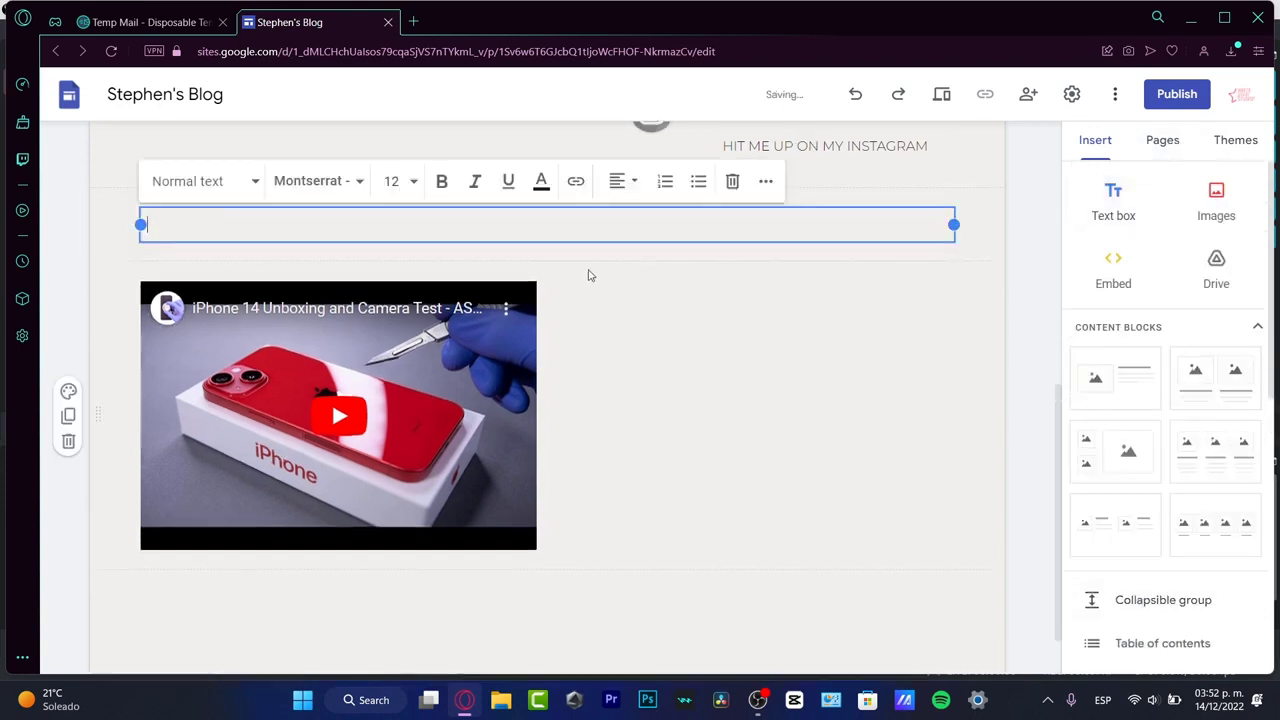
pyautogui.moveTo(545, 213); pyautogui.dragTo(657, 323)
pyautogui.click(694, 348)
# - Enter "This is a video where you are going to see the unboxing of the iPhone 14." and "Let me know what you think about this video."
pyautogui.write('This is ')
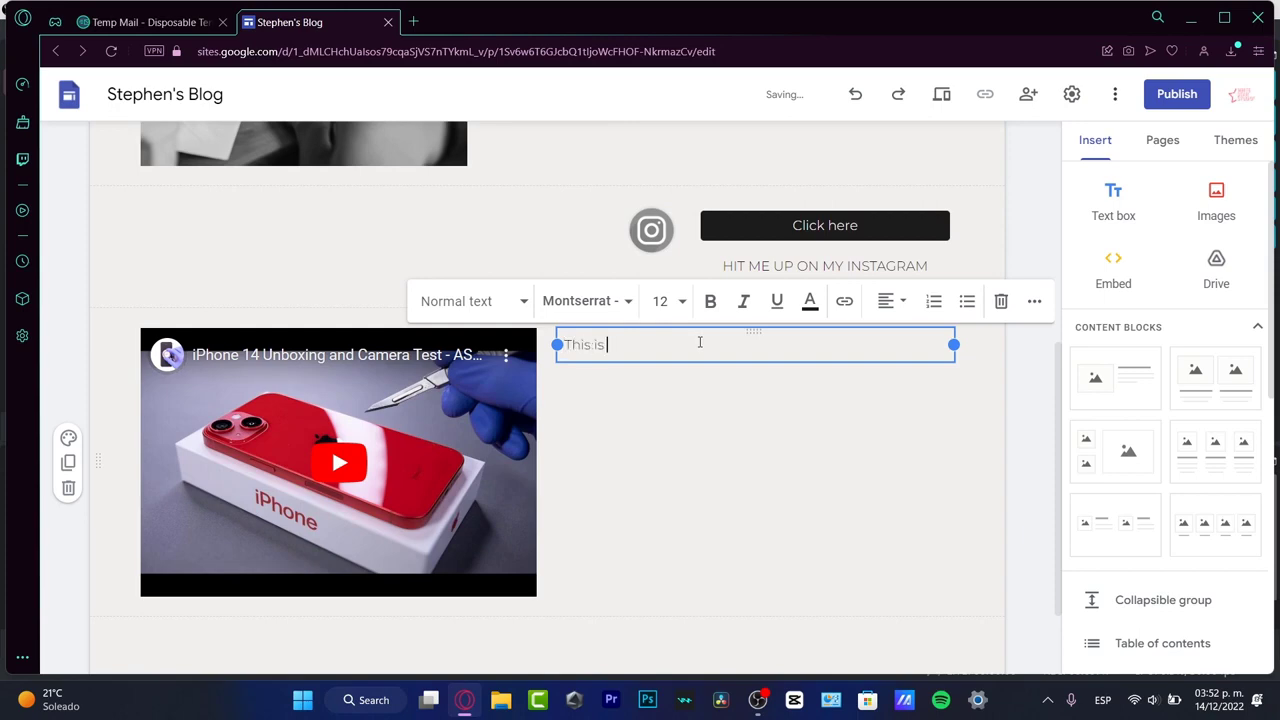
pyautogui.write('a video where you are going to see the unboxing of the iPhone 14.')
pyautogui.press('Return')
pyautogui.write('Let me know what you think about this video.')
pyautogui.click(752, 490)
pyautogui.scroll(-6, 1194, 514)
pyautogui.scroll(1, 1190, 450)
pyautogui.click(1148, 404)
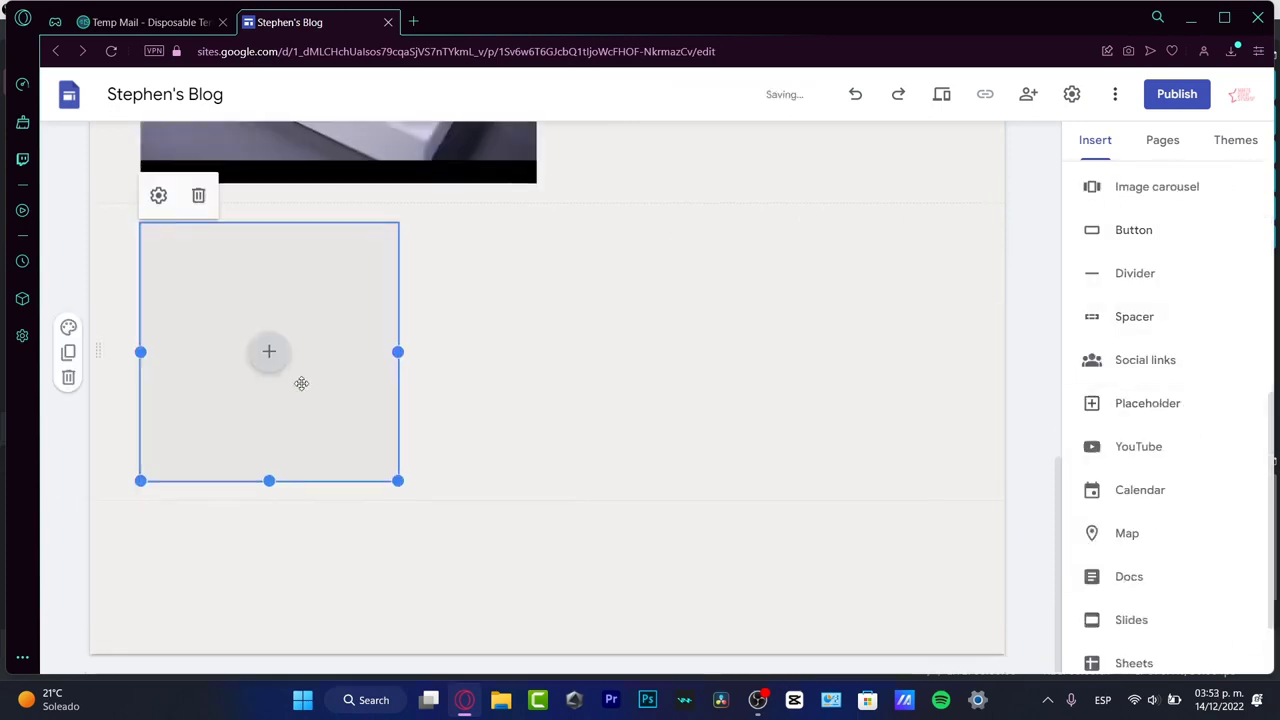
pyautogui.press('Delete')
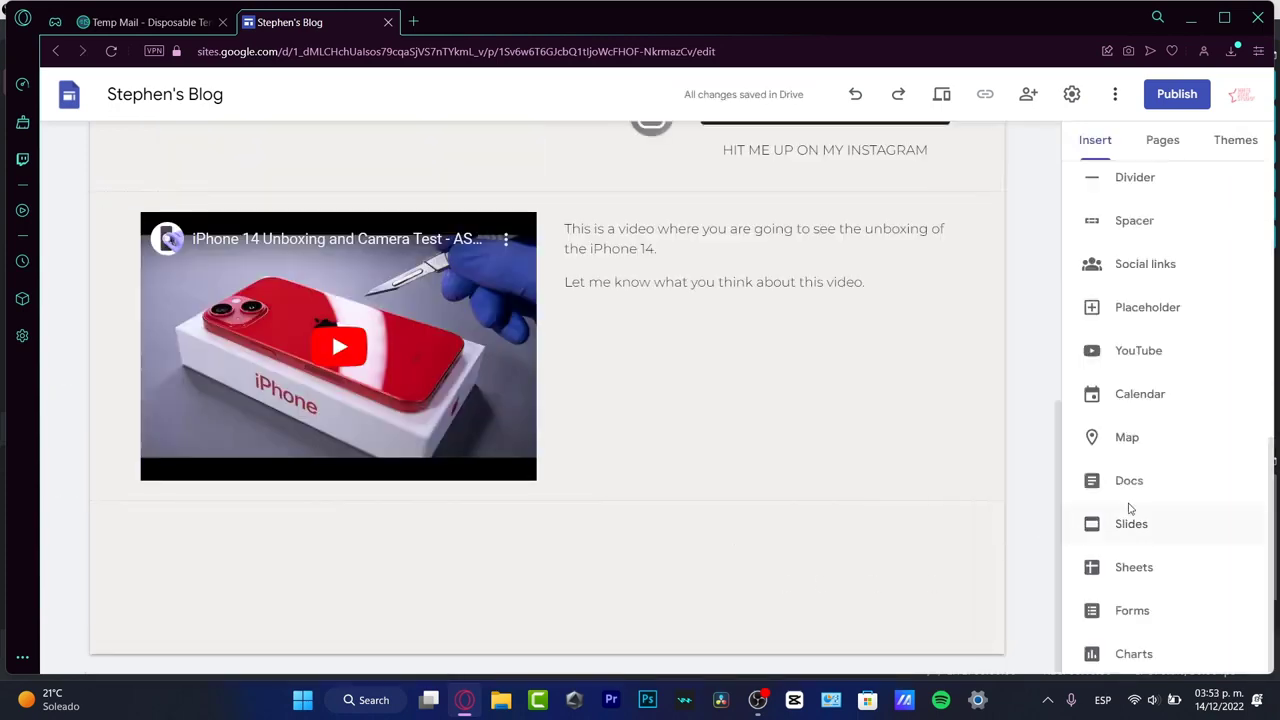
# - Start publishing the site to the web and try addresses made of the blog owner's first name followed by "blog"
pyautogui.click(1179, 95)
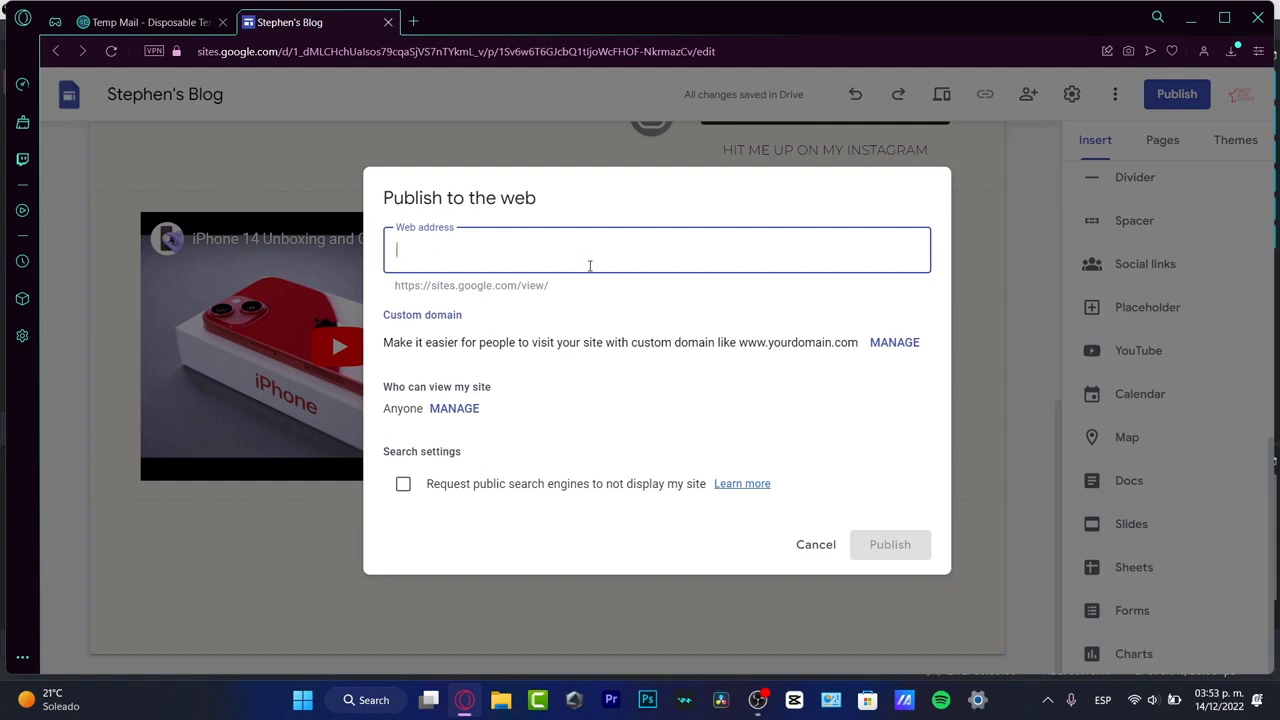
pyautogui.write('st')
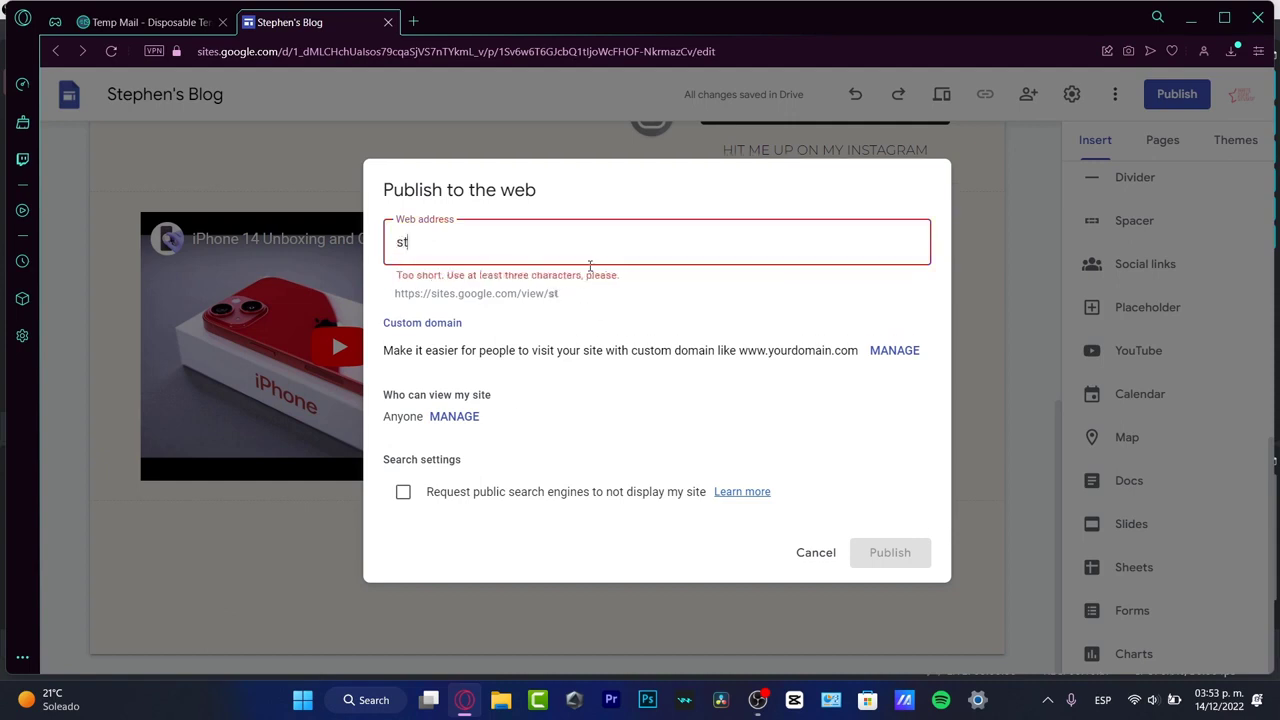
pyautogui.write('ephenblog')
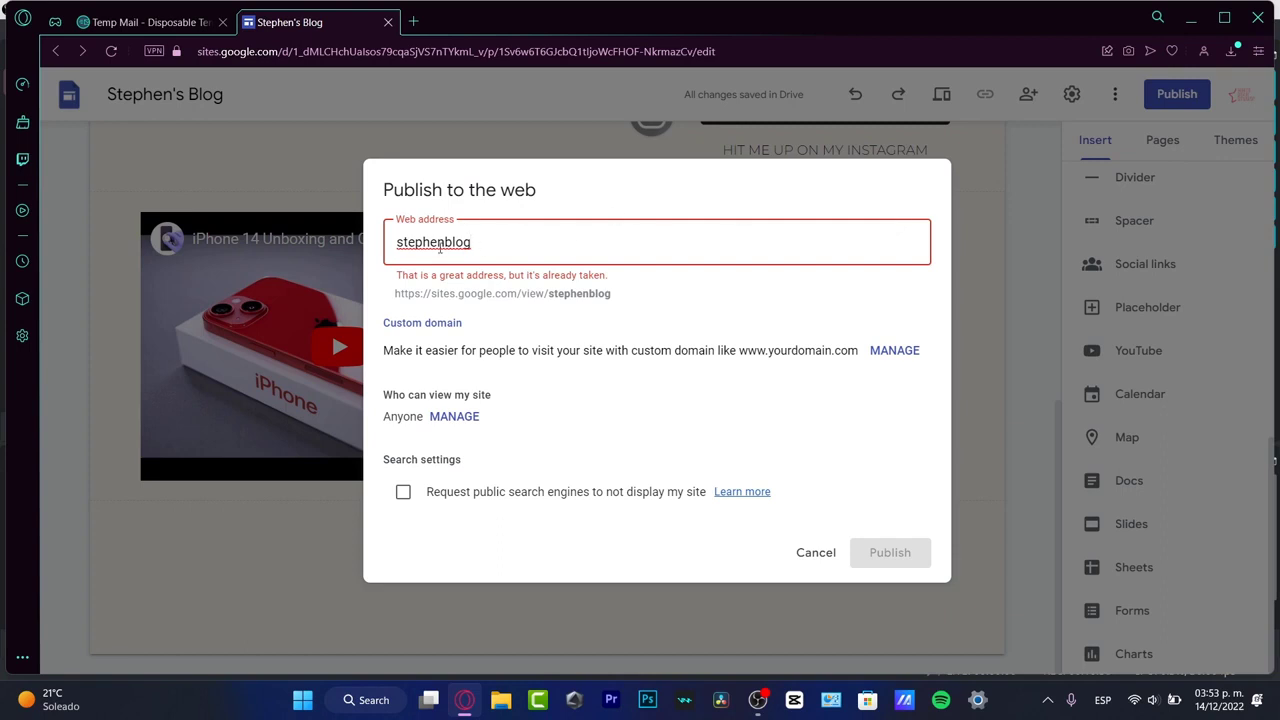
pyautogui.write('s')
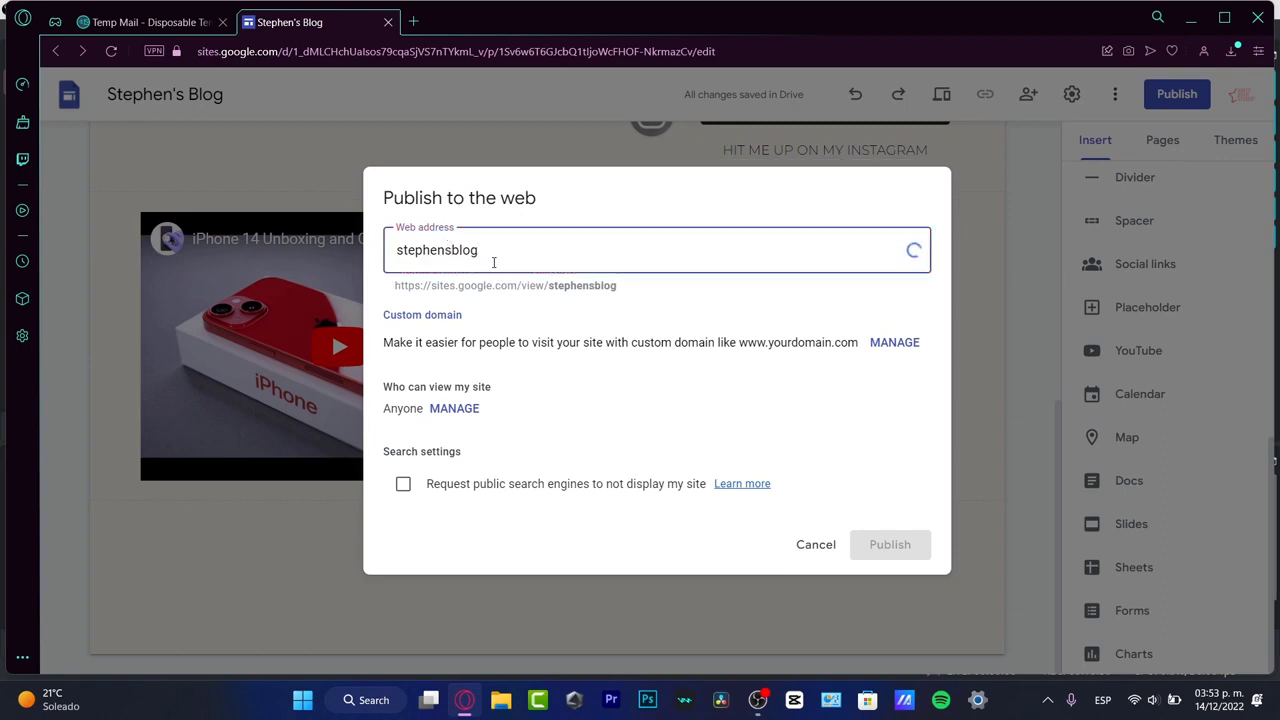
# - Change the web address to "sttarblog" and publish the site
pyautogui.press('BackSpace')
pyautogui.press('BackSpace')
pyautogui.press('BackSpace')
pyautogui.press('BackSpace')
pyautogui.press('BackSpace')
pyautogui.press('BackSpace')
pyautogui.press('BackSpace')
pyautogui.write('a')
pyautogui.write('ttar')
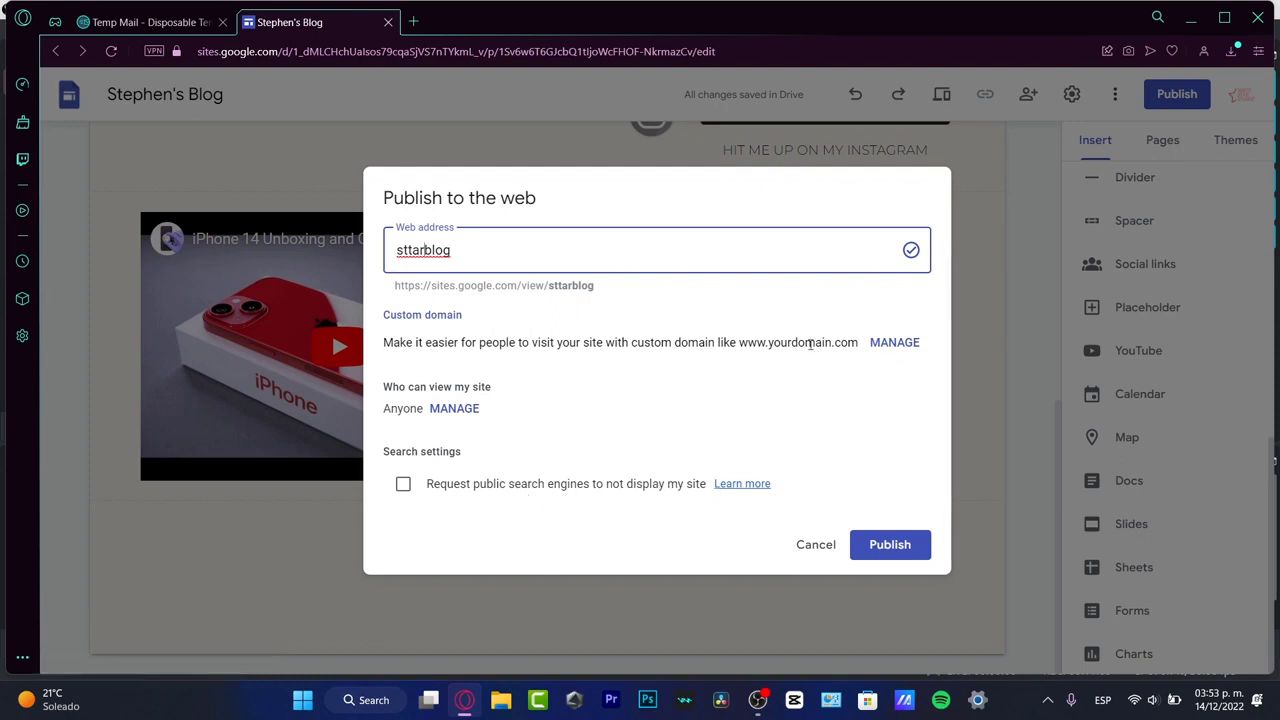
pyautogui.click(894, 553)
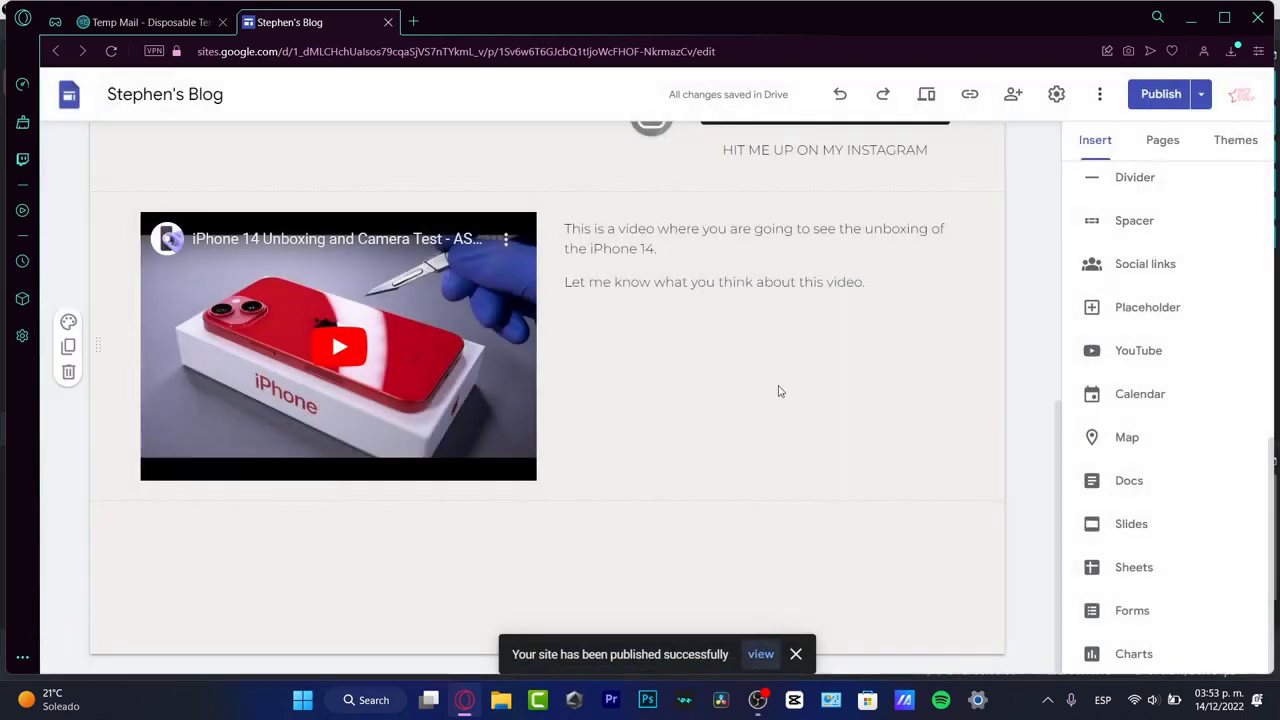
# - Review the site's unpublished changes, dismiss the introduction message and return to the editor
pyautogui.click(1201, 94)
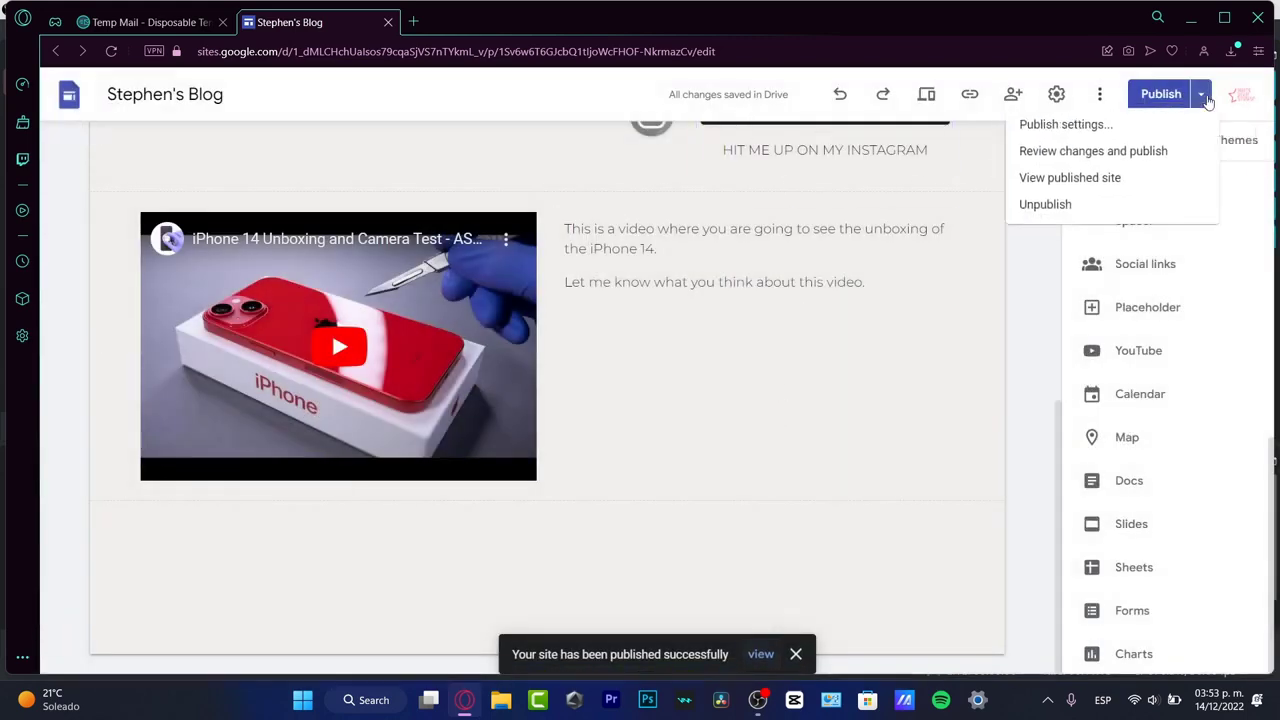
pyautogui.click(1100, 94)
pyautogui.click(1163, 94)
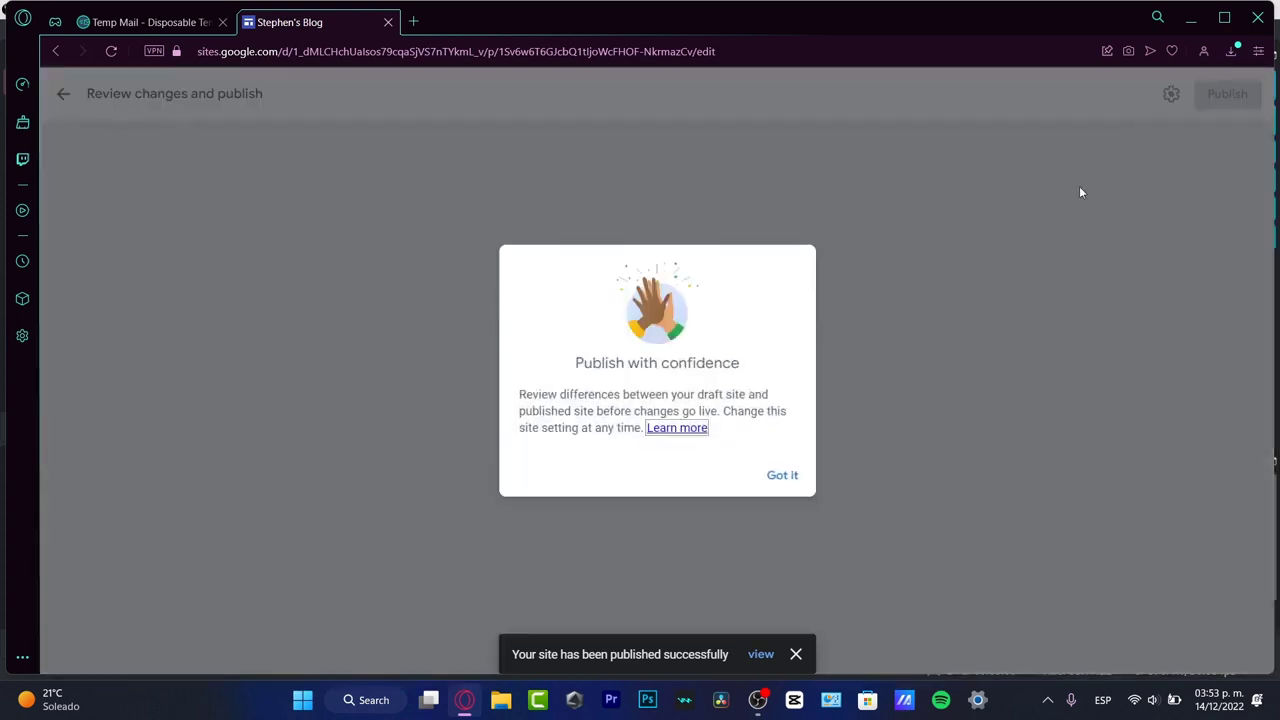
pyautogui.click(786, 475)
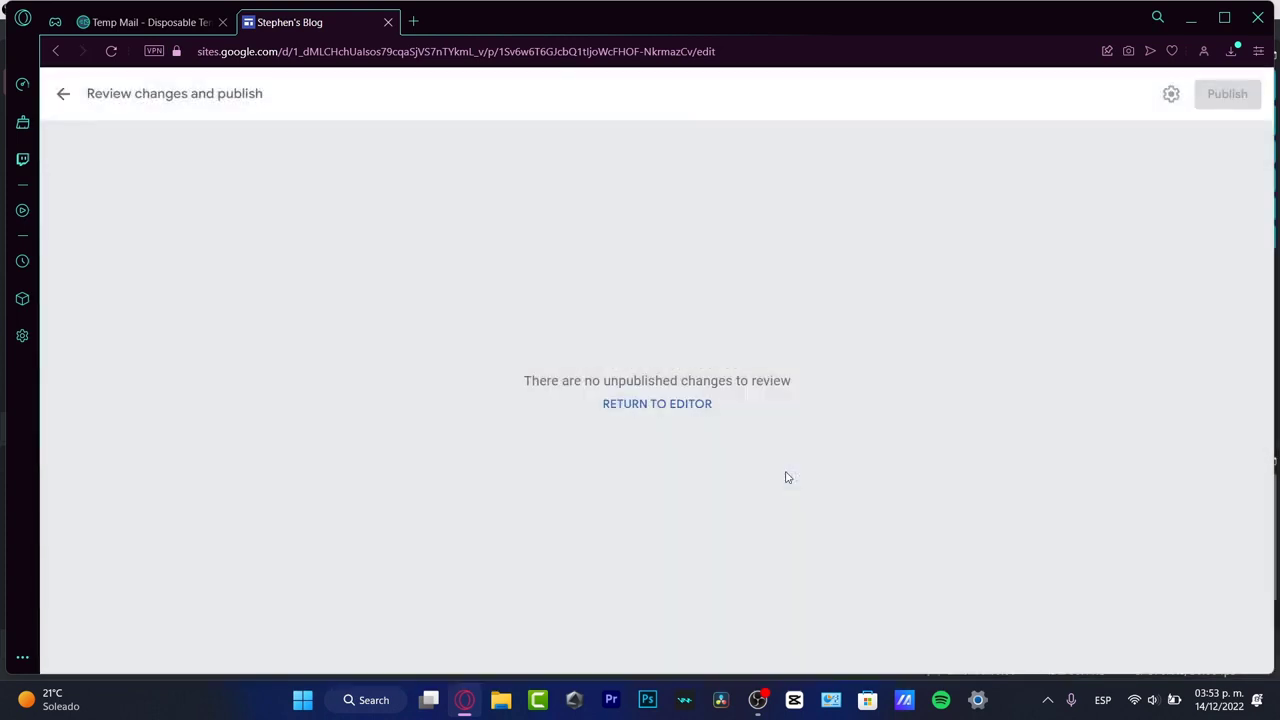
pyautogui.click(703, 406)
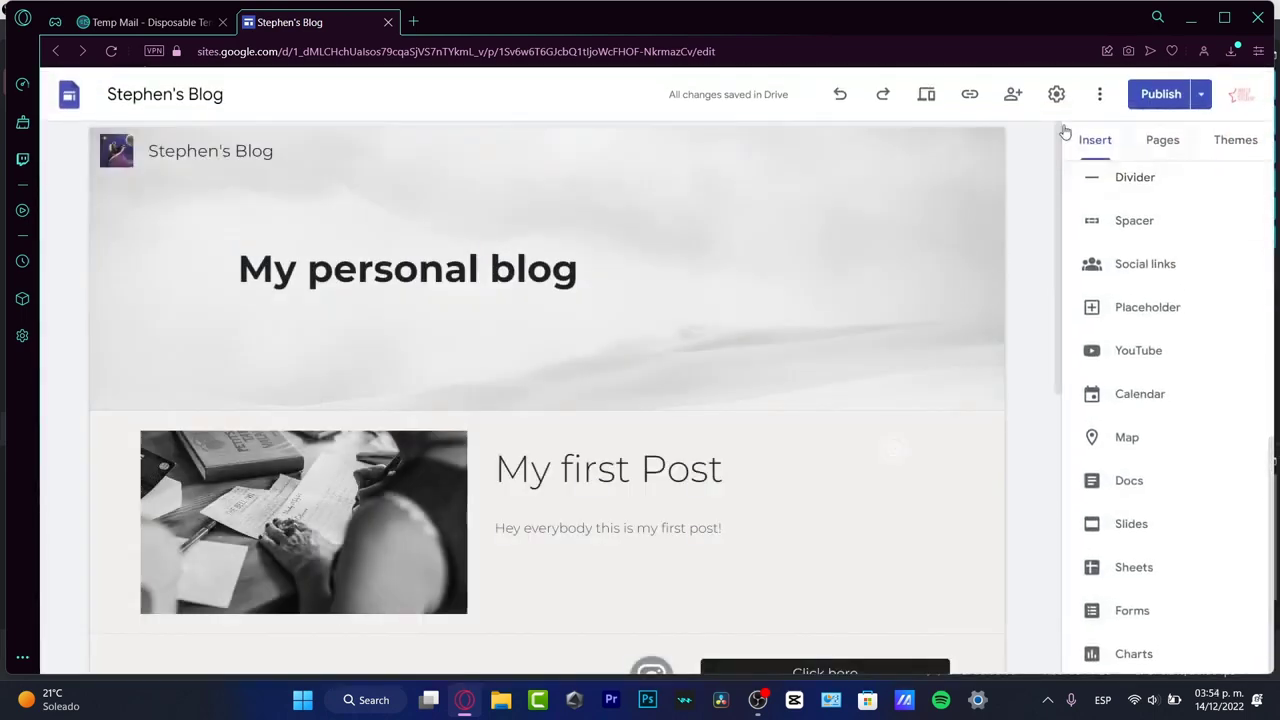
# - Copy the published site link and open the live blog in a new browser tab
pyautogui.click(970, 95)
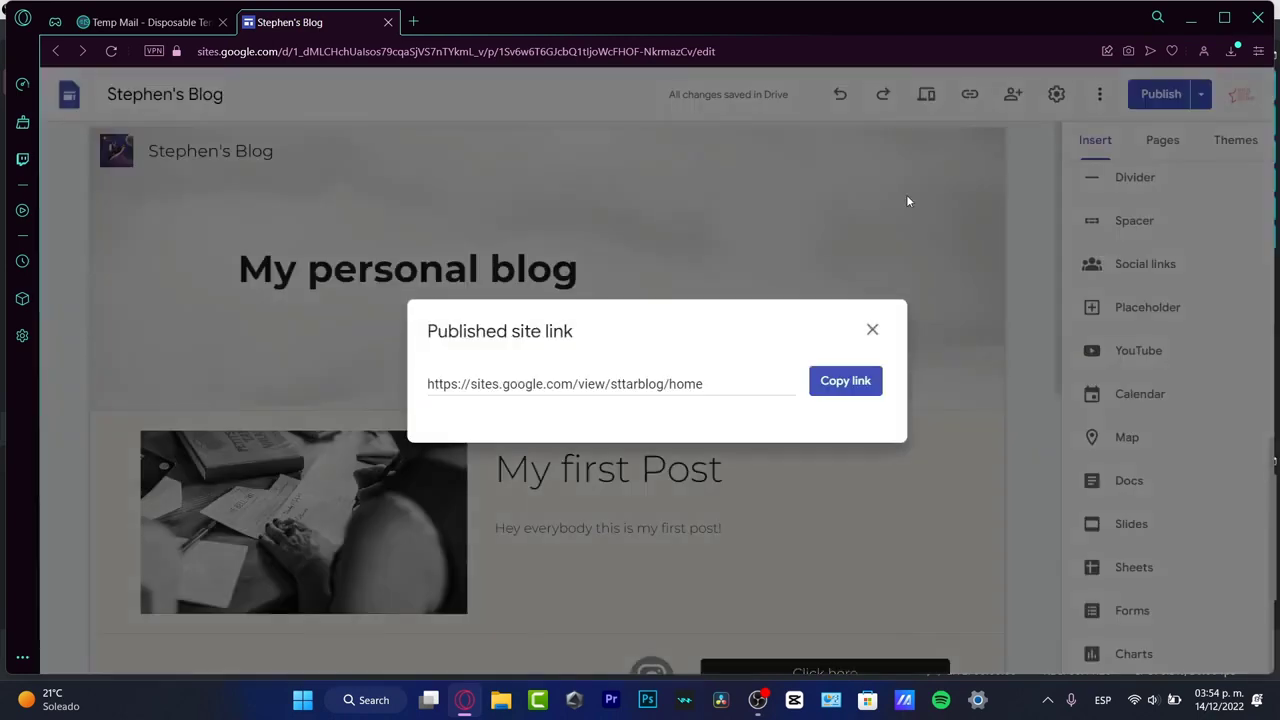
pyautogui.click(845, 385)
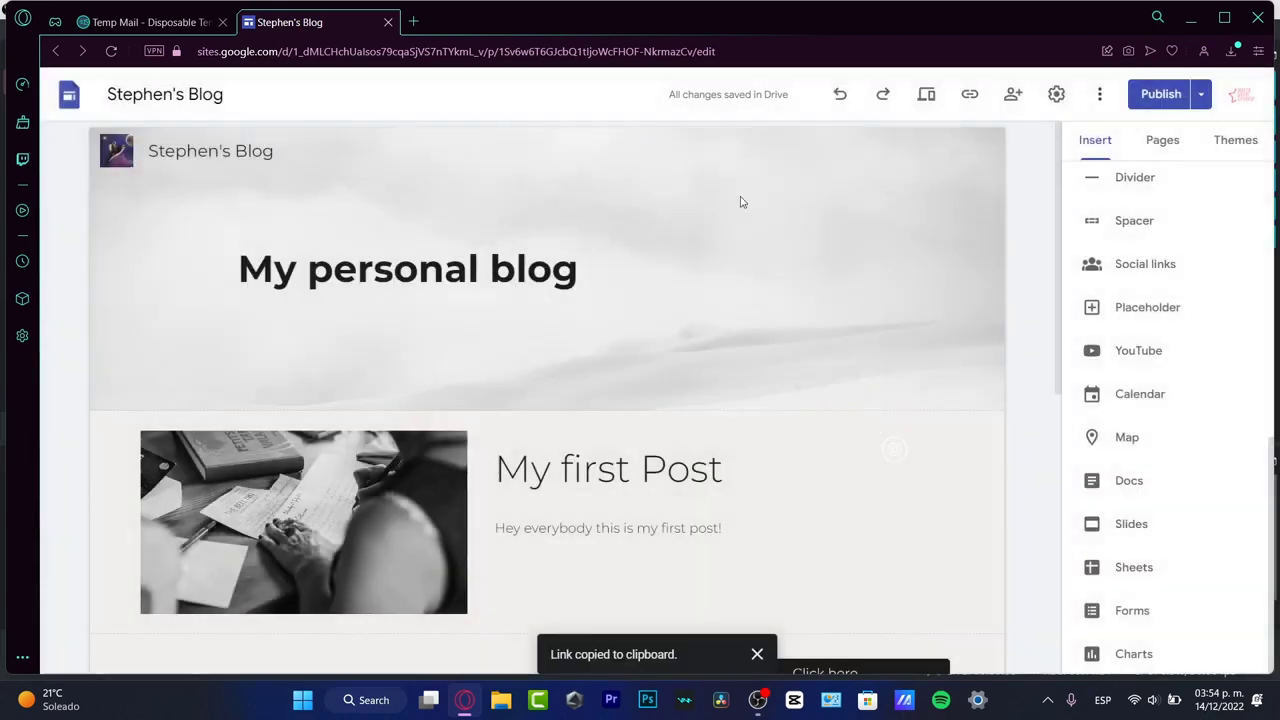
pyautogui.click(413, 21)
pyautogui.hotkey('ctrl', 'v')
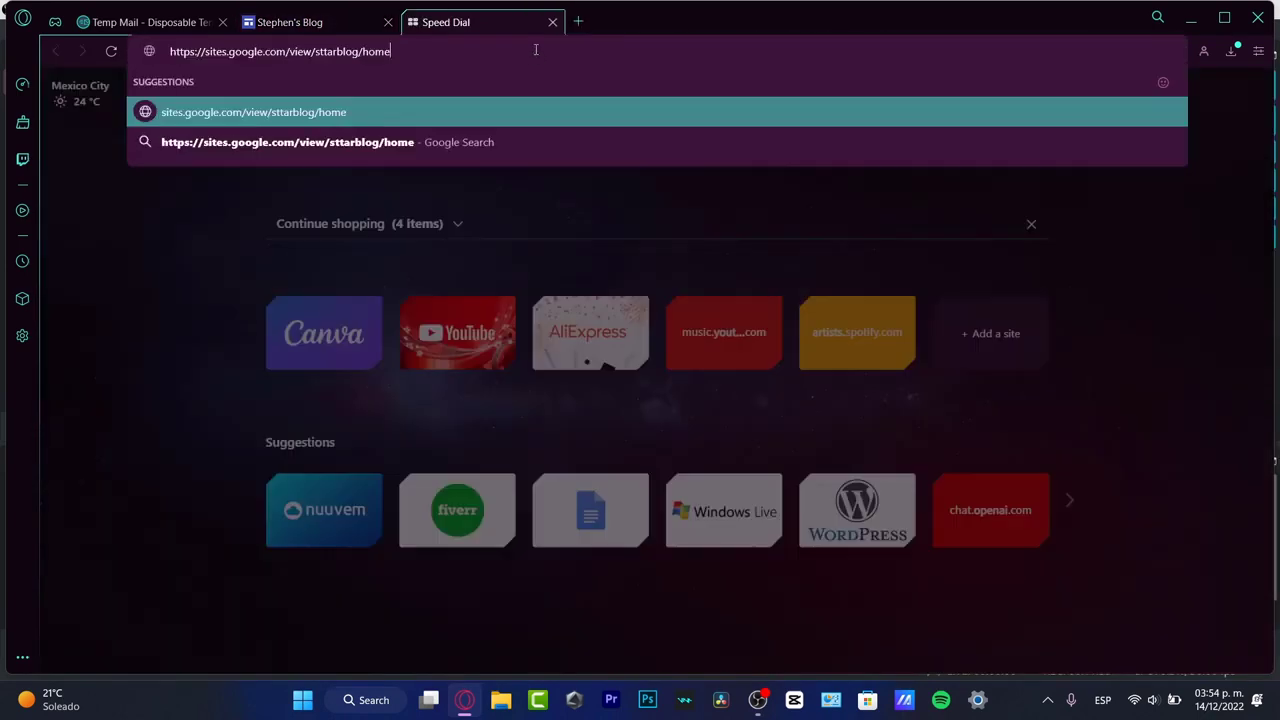
pyautogui.press('Return')
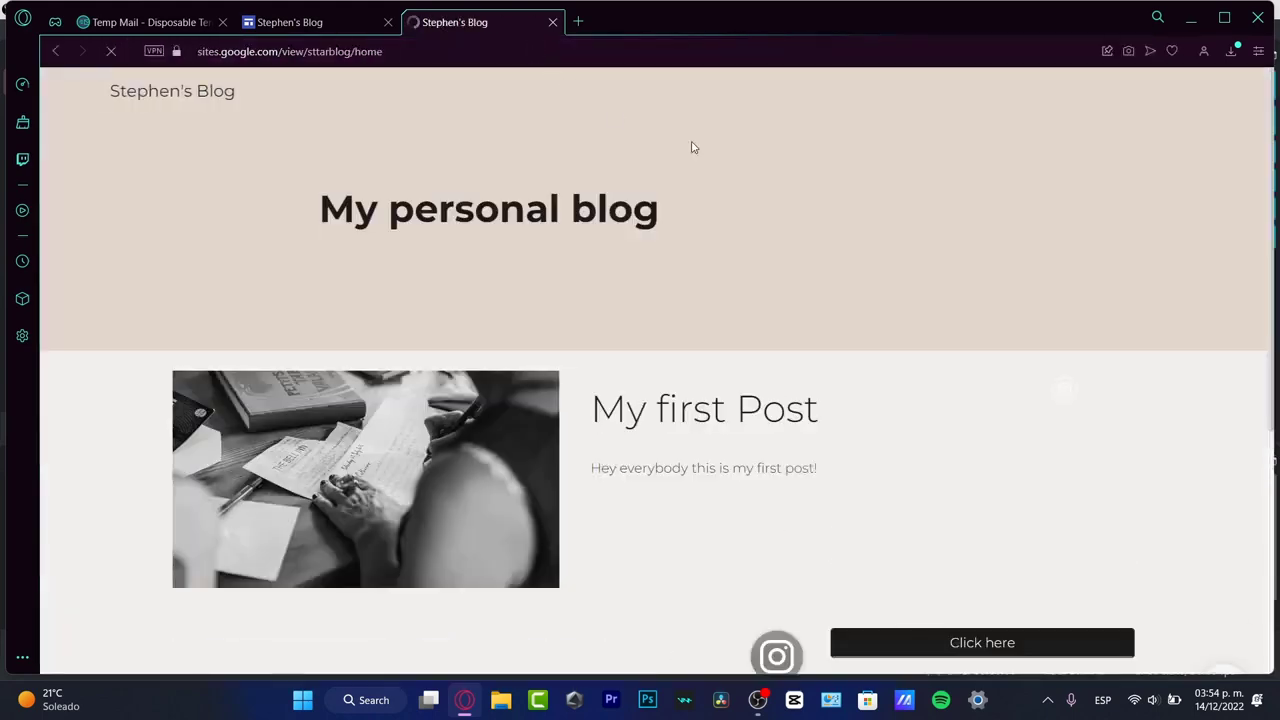
# - Look over the live blog page and test the embedded iPhone 14 unboxing video by playing, muting and pausing it
pyautogui.scroll(-4, 1060, 226)
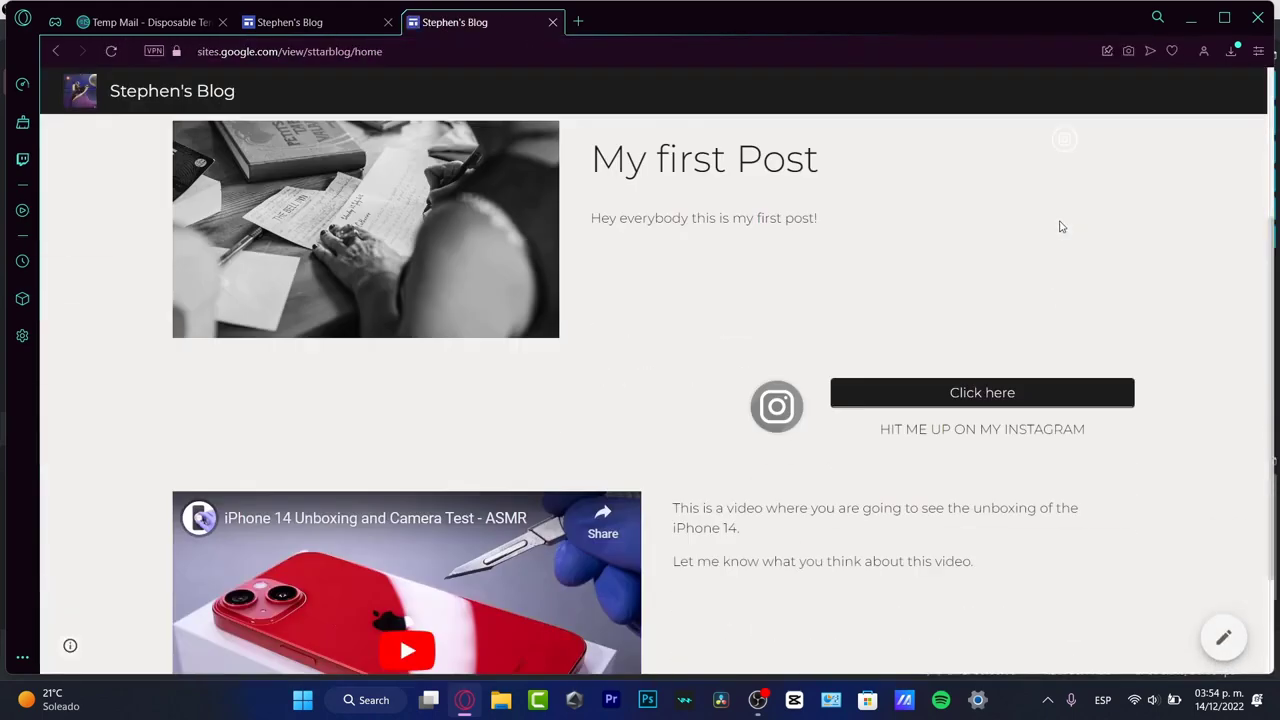
pyautogui.scroll(4, 1137, 412)
pyautogui.scroll(-4, 1137, 414)
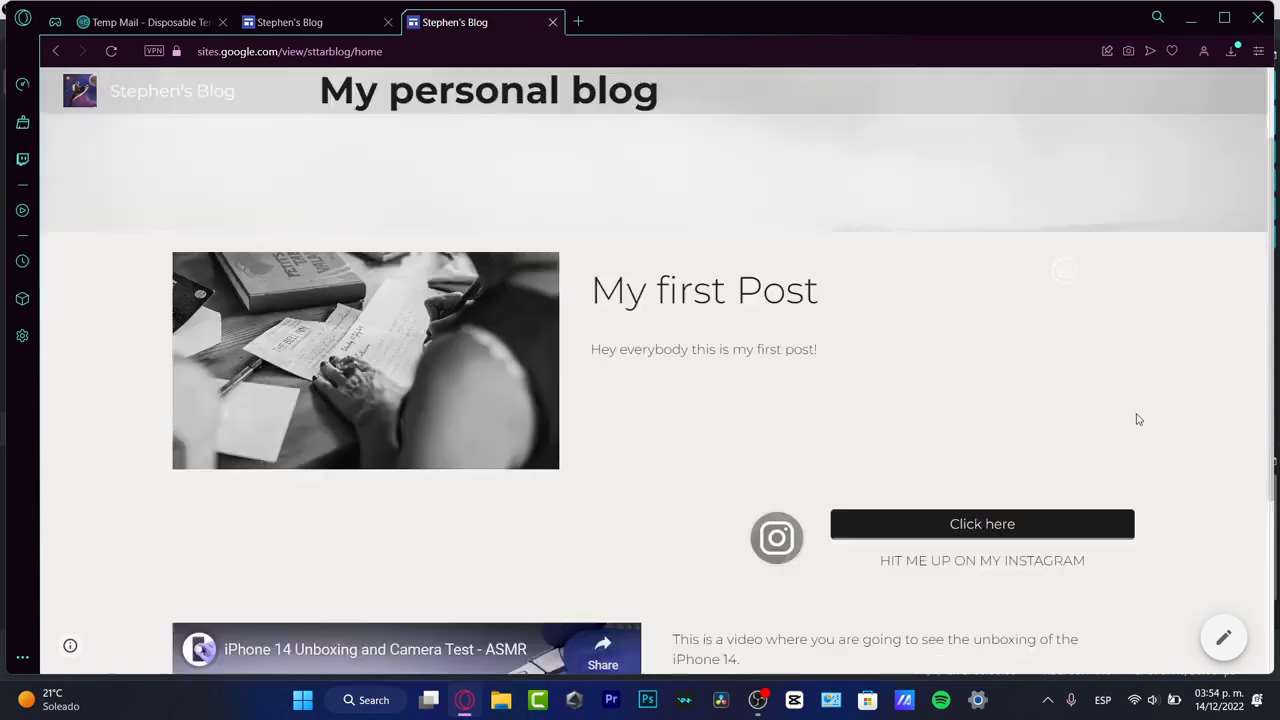
pyautogui.scroll(4, 1137, 419)
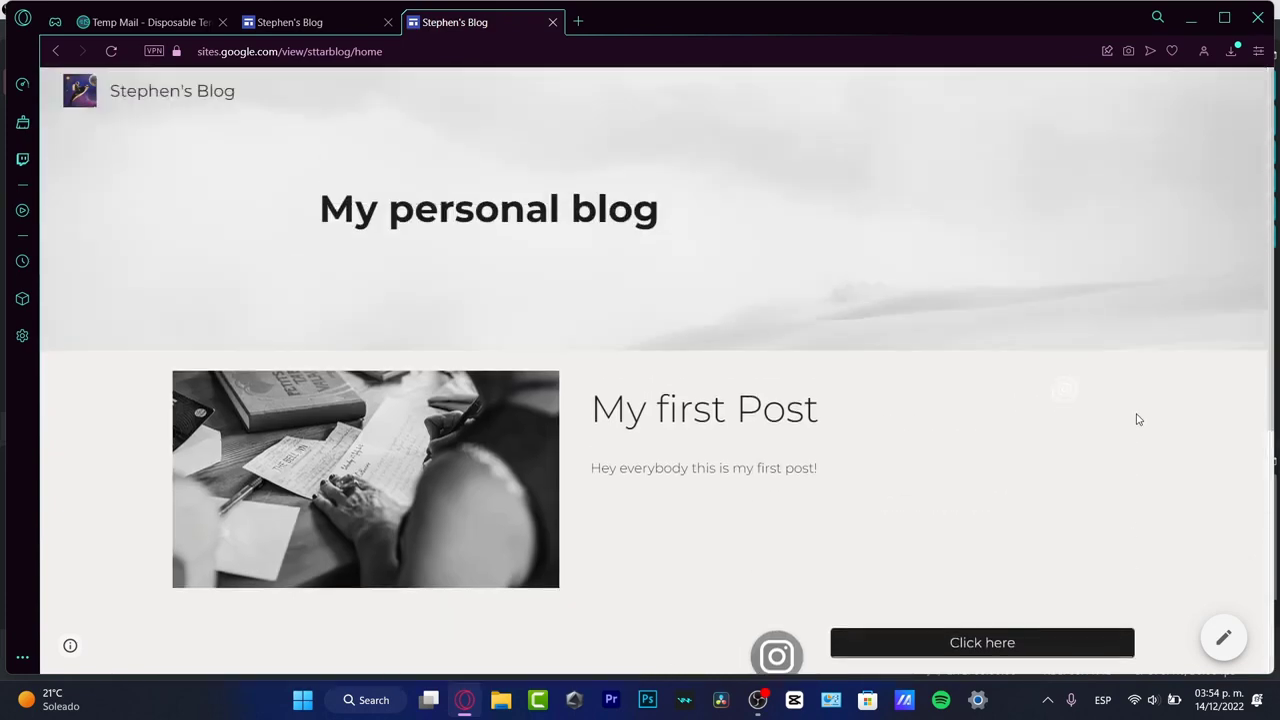
pyautogui.scroll(-4, 1137, 419)
pyautogui.scroll(-1, 1137, 419)
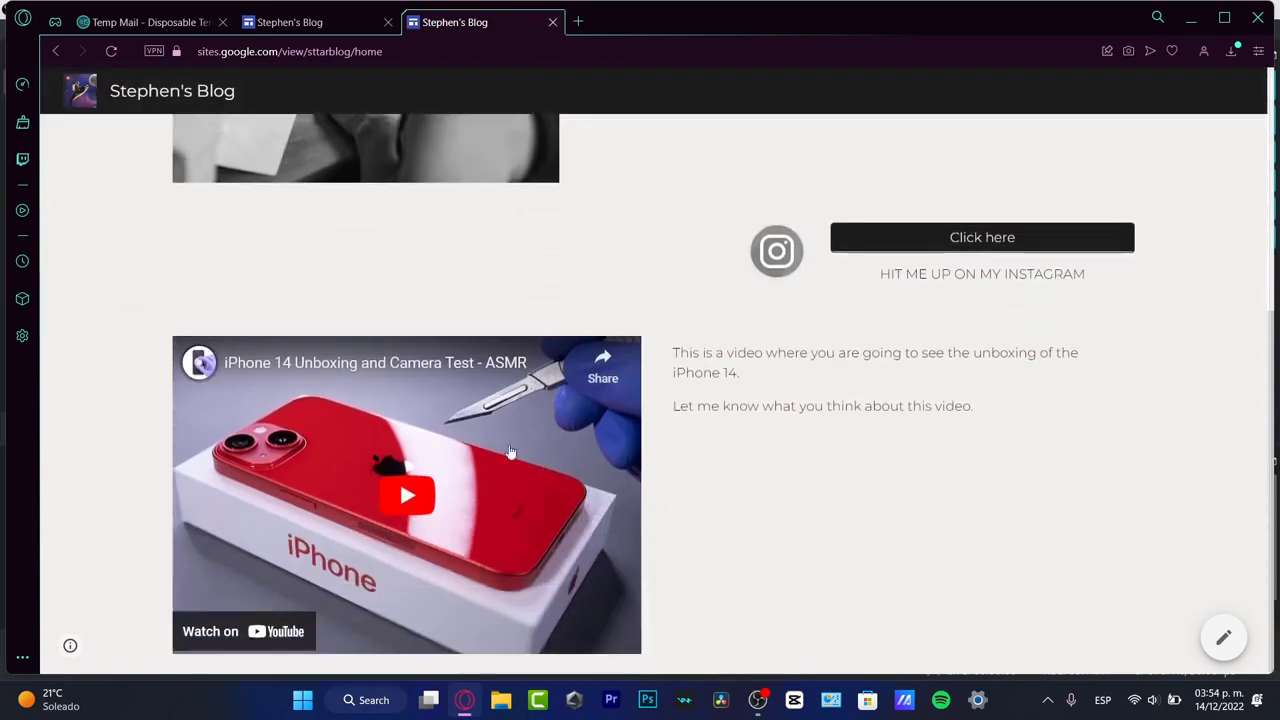
pyautogui.click(407, 492)
pyautogui.click(236, 637)
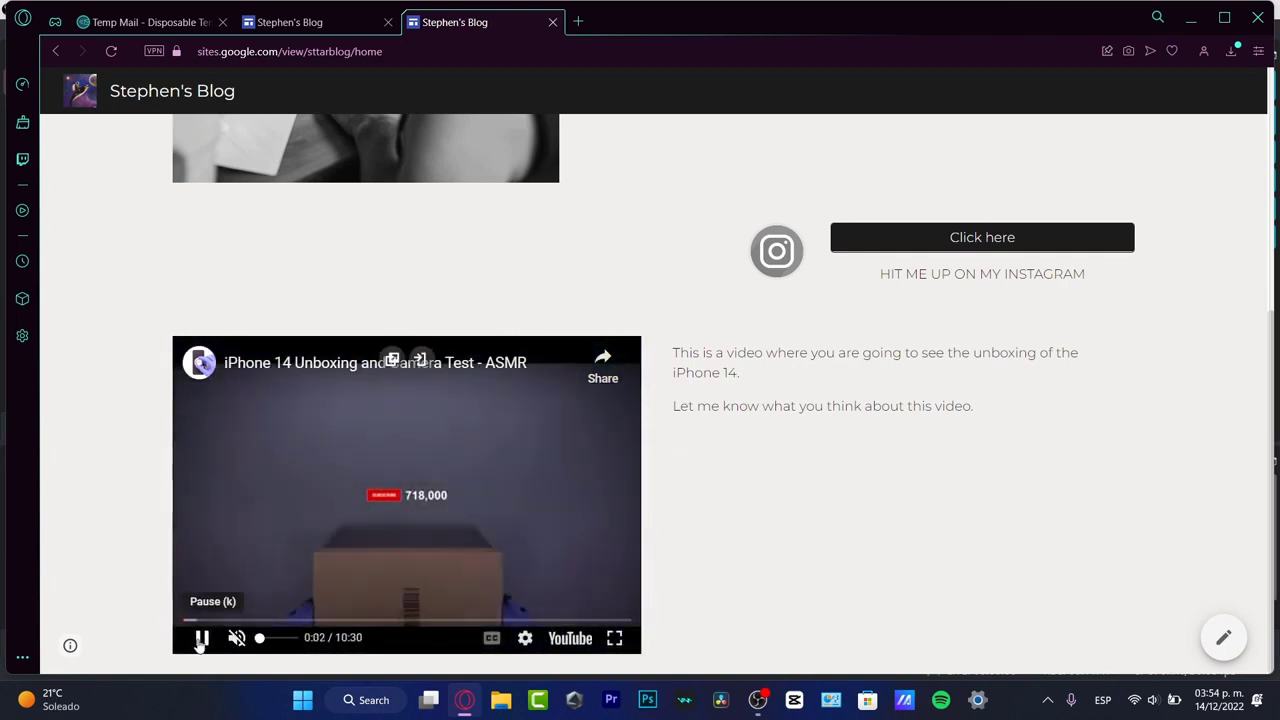
pyautogui.click(201, 637)
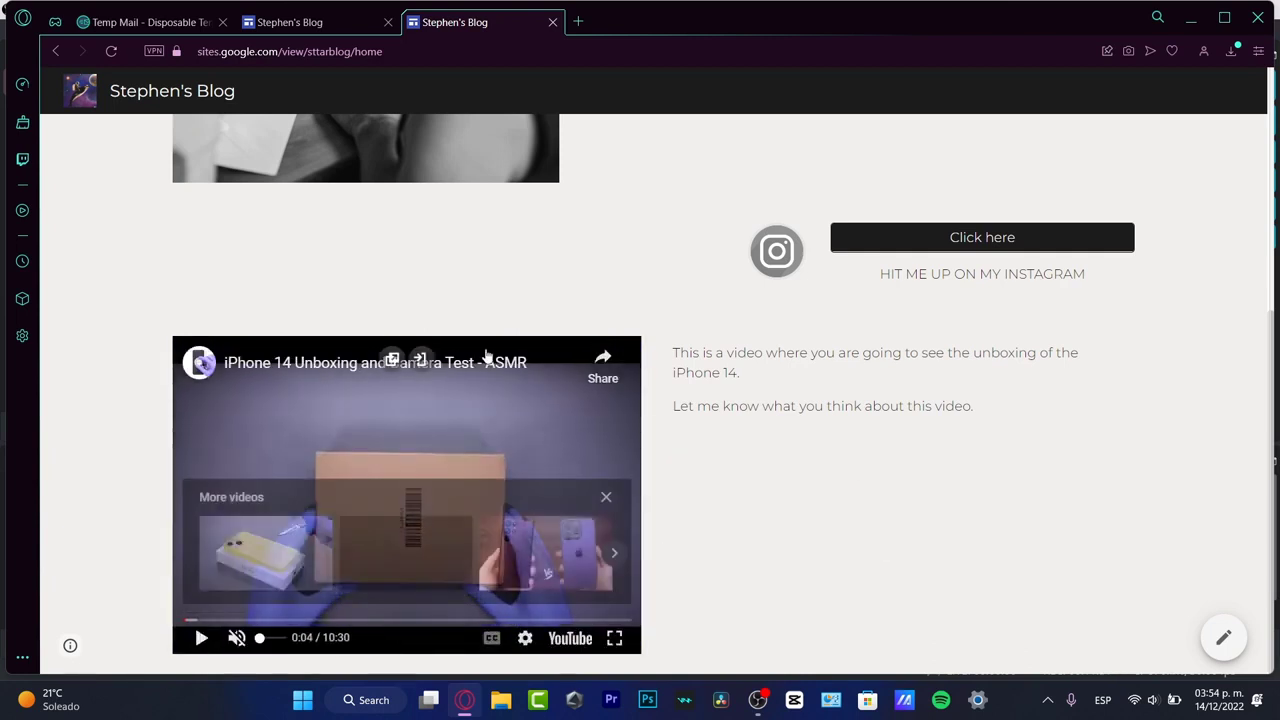
# - Test the "Click here" link above the Instagram caption and close the page it opens
pyautogui.scroll(3, 724, 323)
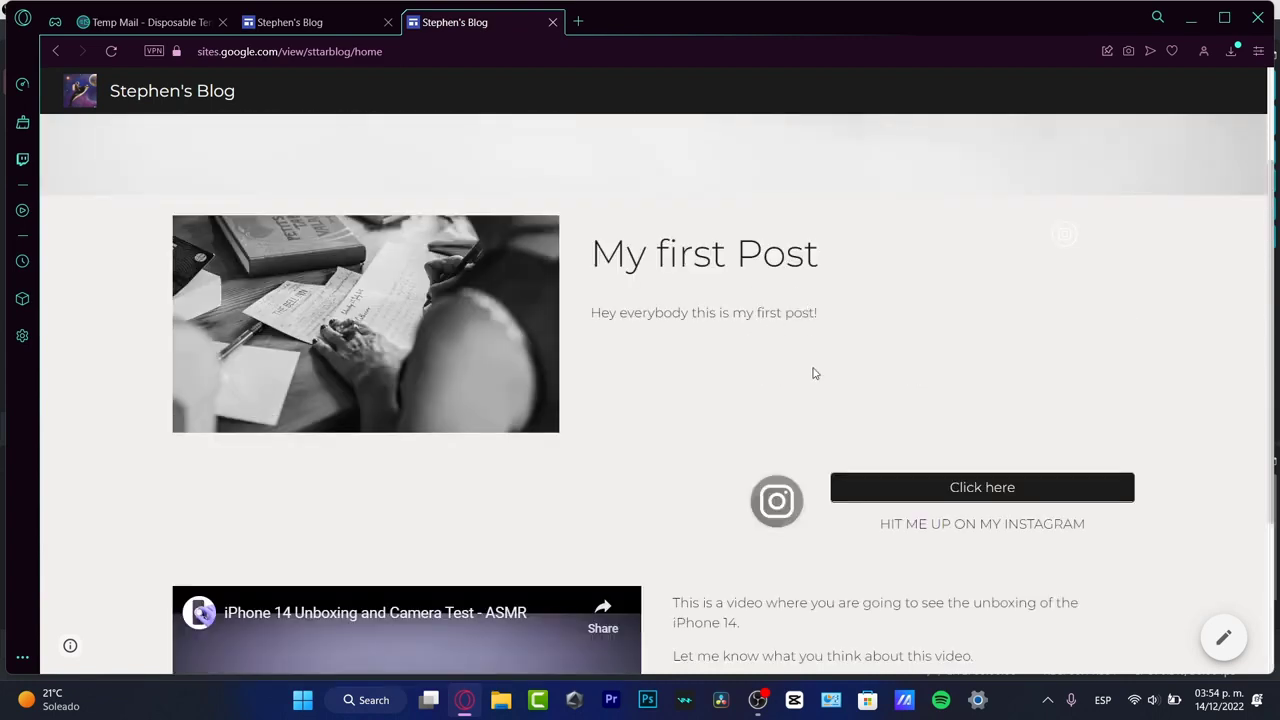
pyautogui.click(1015, 497)
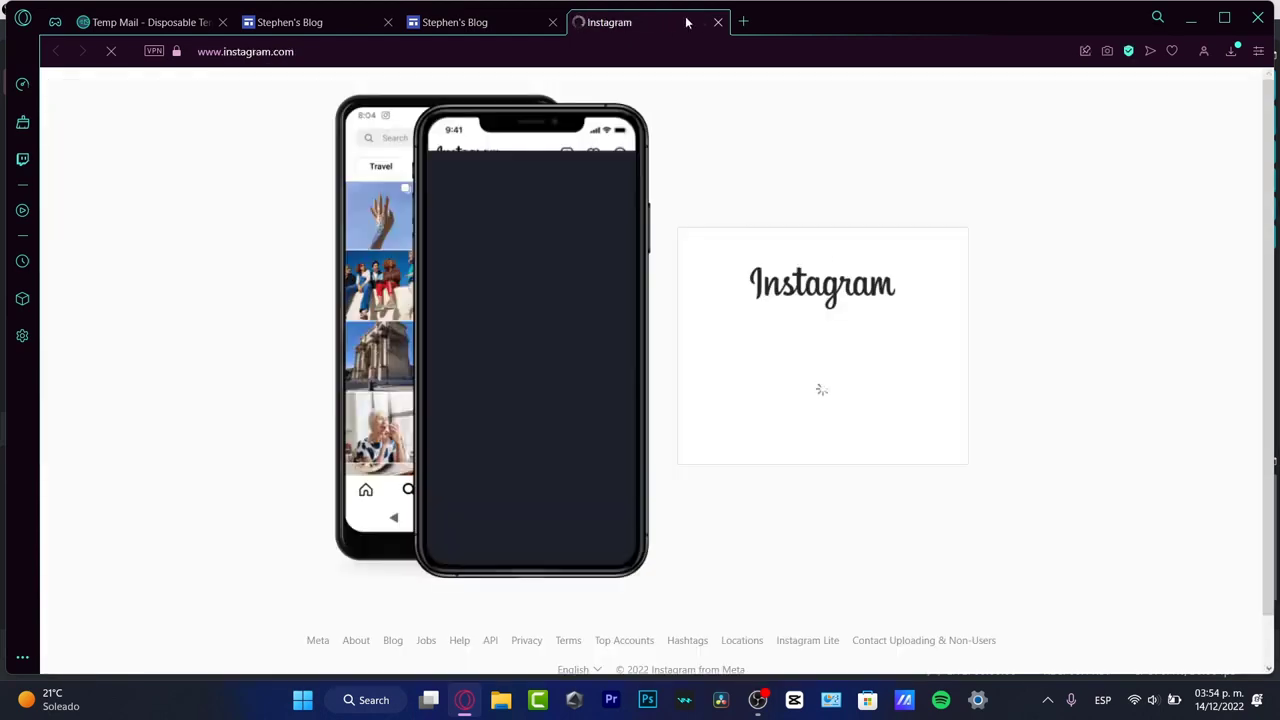
pyautogui.click(716, 22)
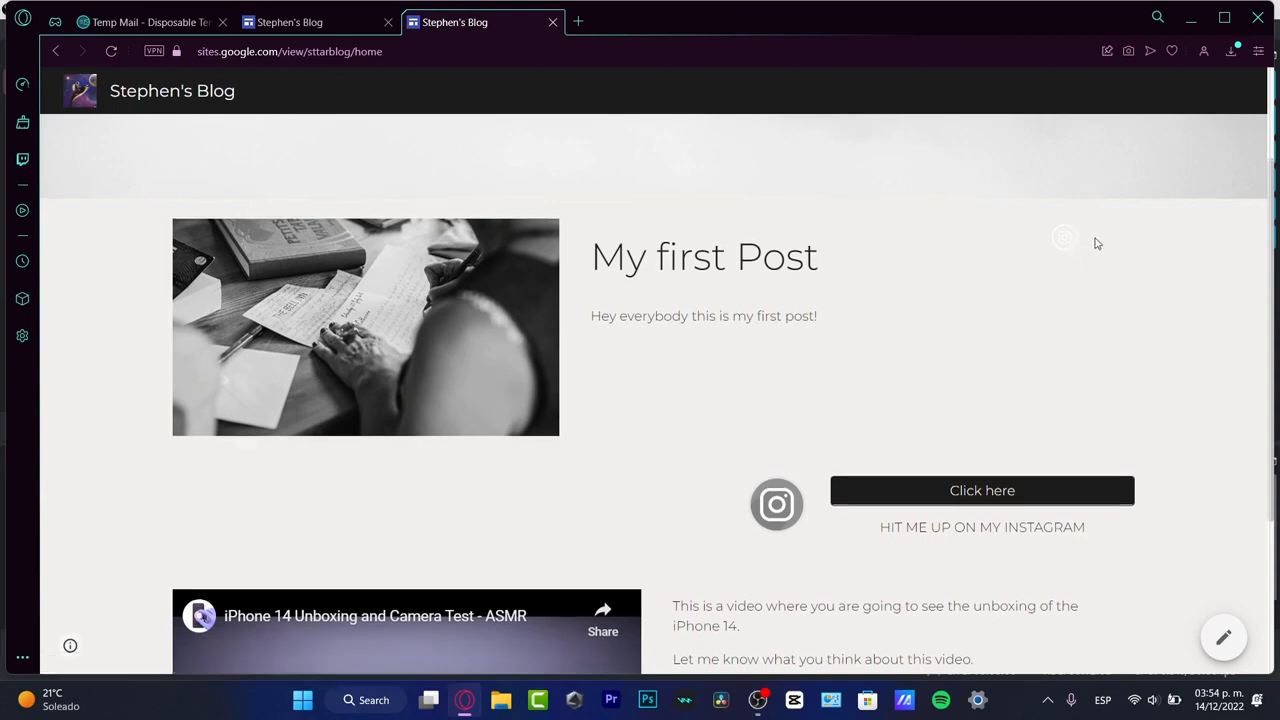
# - Test the faint Instagram icon beside the first post and close the page it opens
pyautogui.scroll(2, 1097, 243)
pyautogui.press('alt')
pyautogui.click(1117, 433)
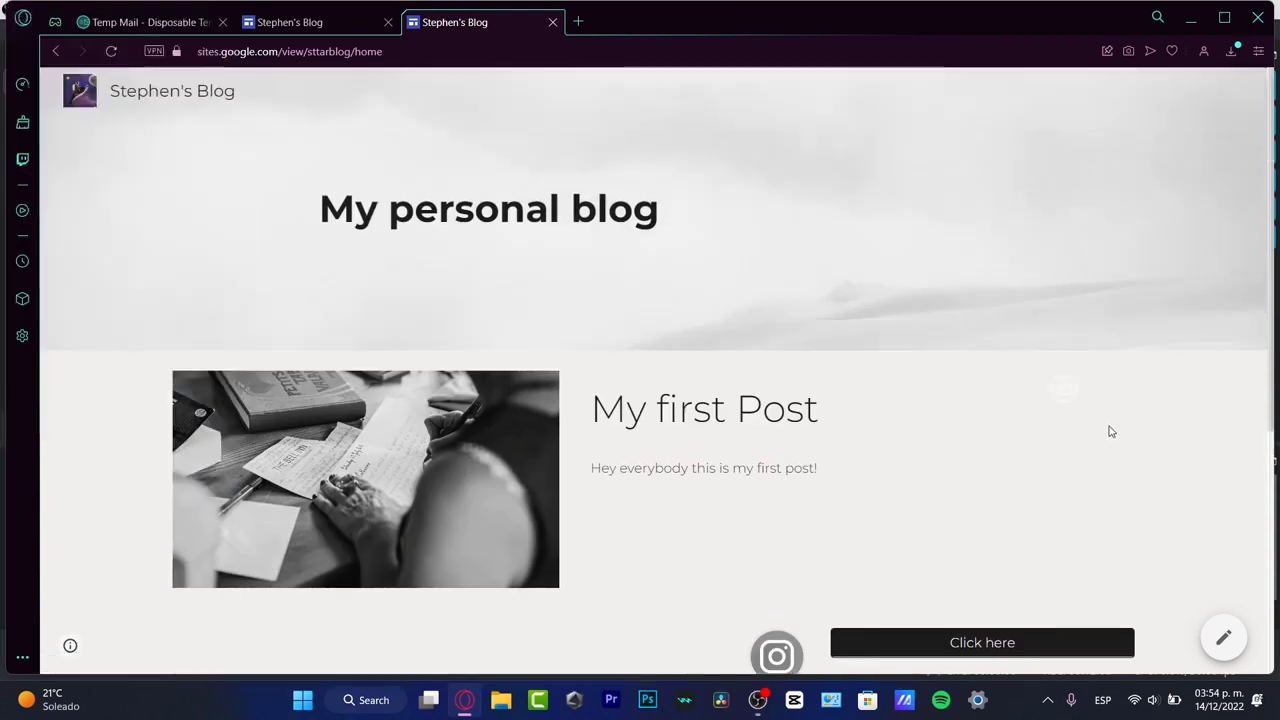
pyautogui.scroll(5, 1112, 392)
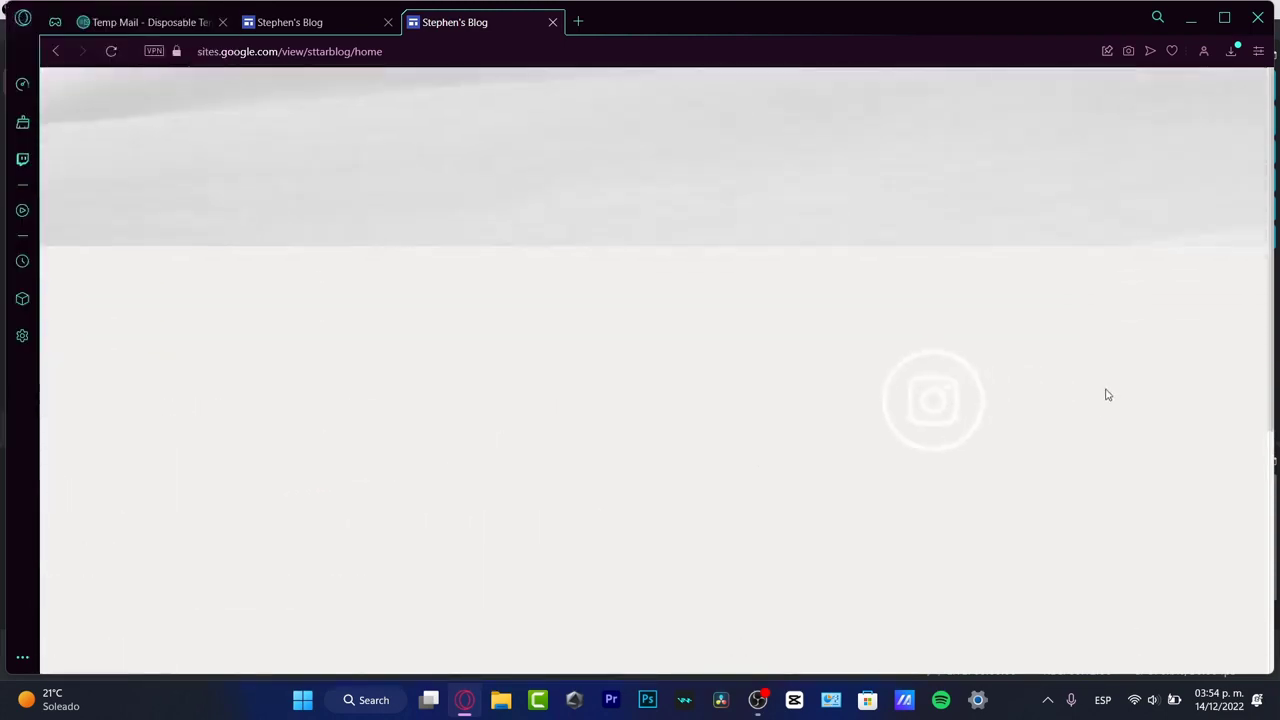
pyautogui.click(965, 413)
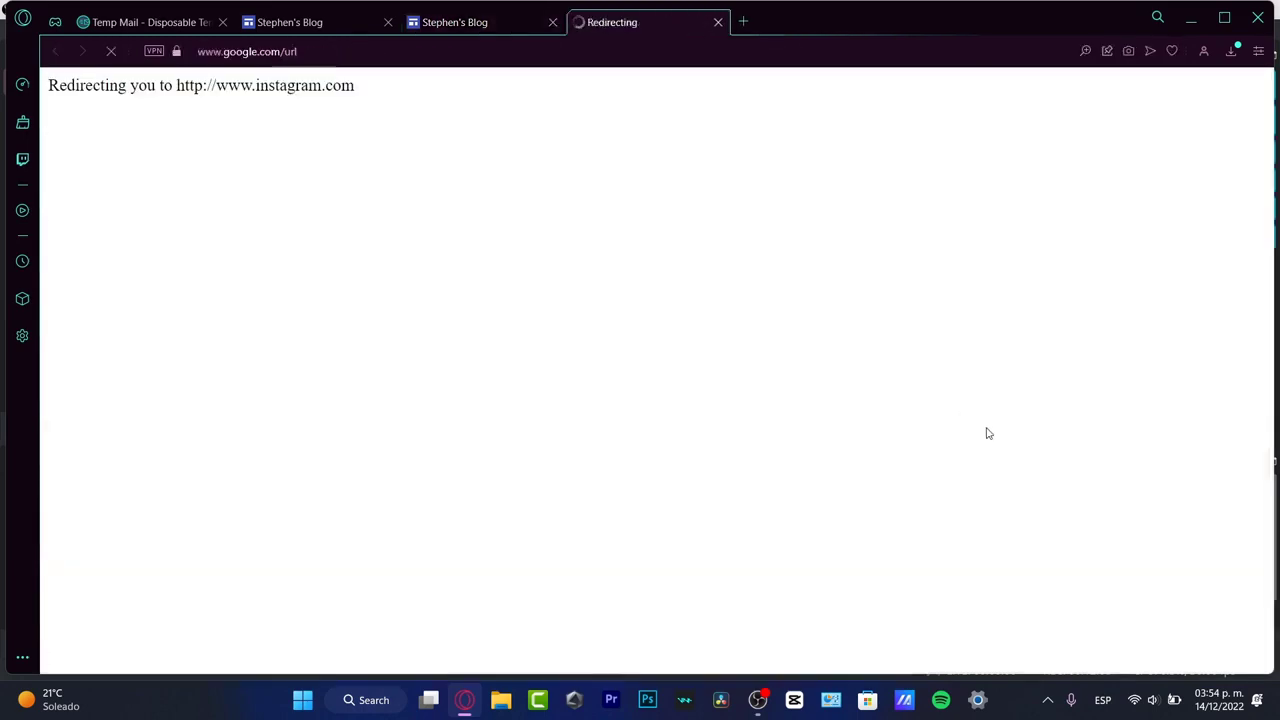
pyautogui.click(718, 22)
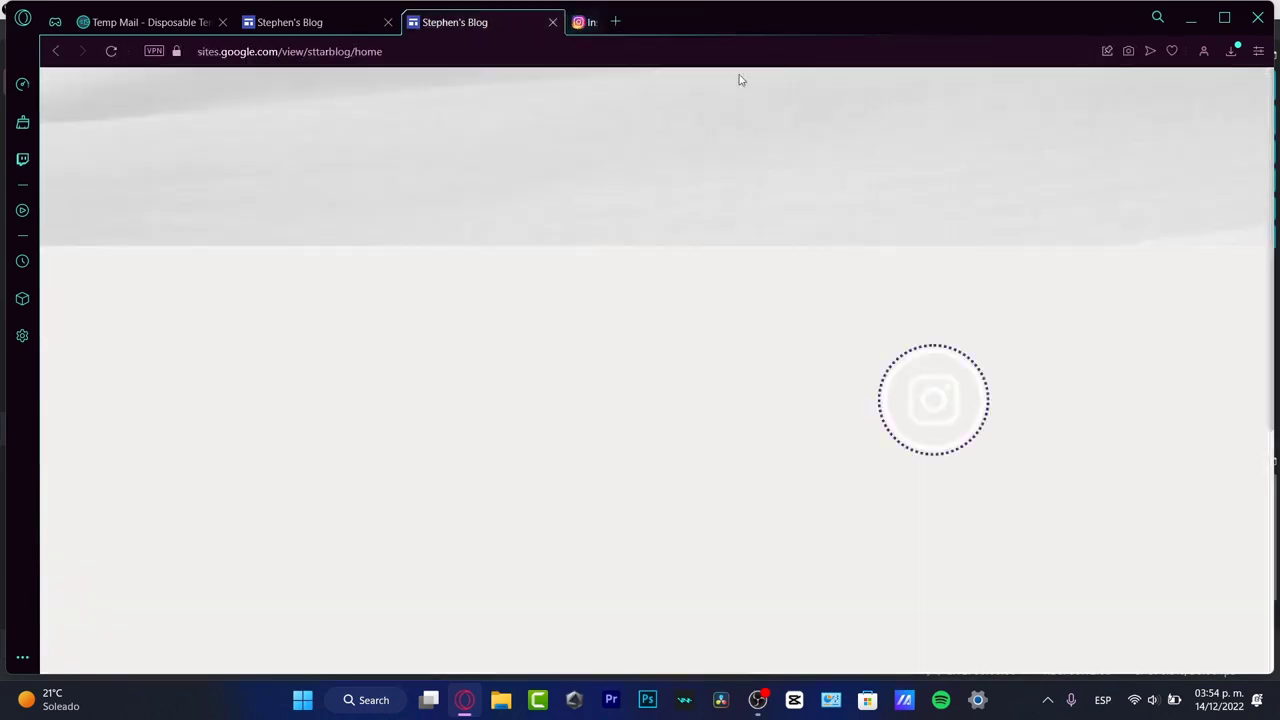
# - Look over the live blog page once more at normal size and return to the site editor
pyautogui.scroll(-5, 826, 305)
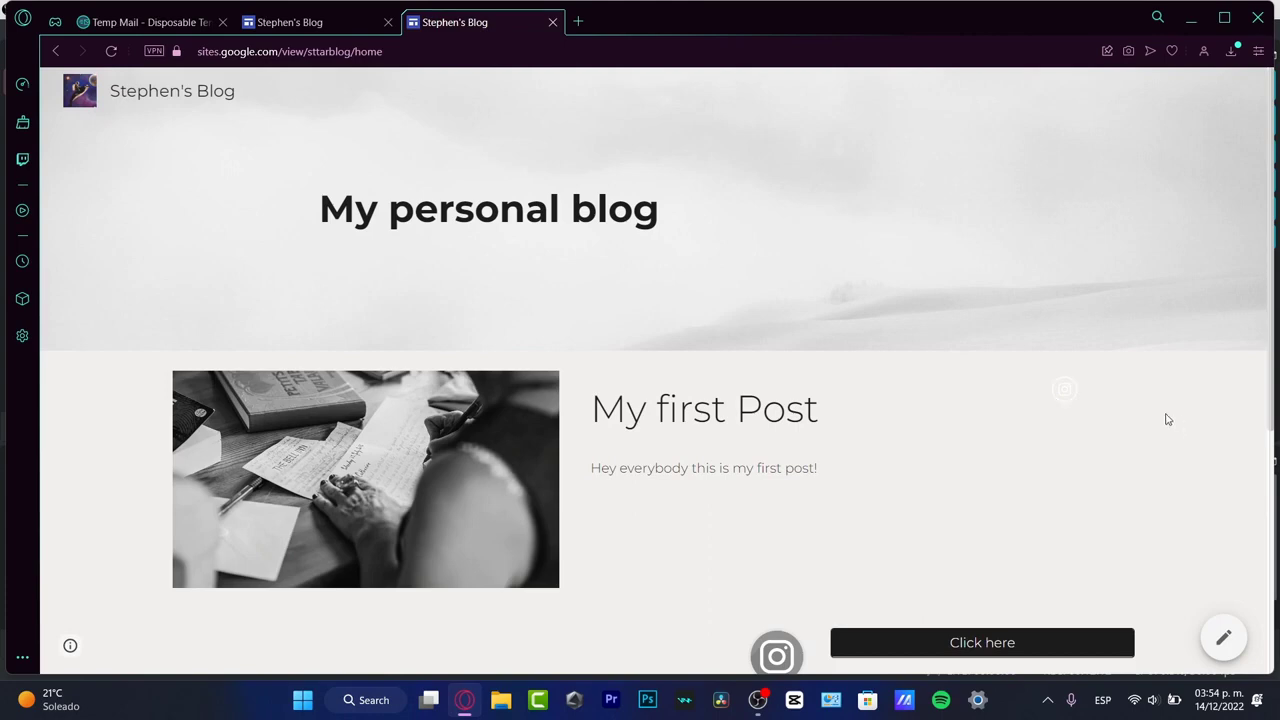
pyautogui.scroll(-4, 1080, 392)
pyautogui.scroll(4, 1080, 392)
pyautogui.click(350, 28)
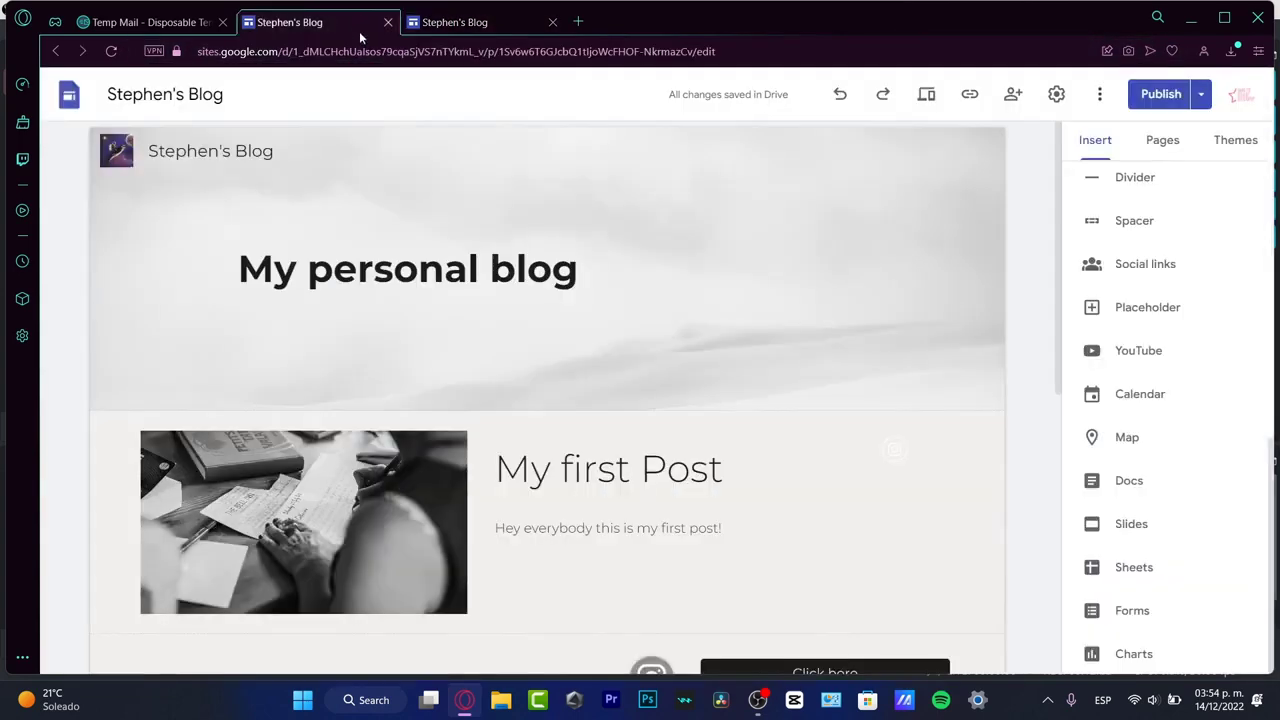